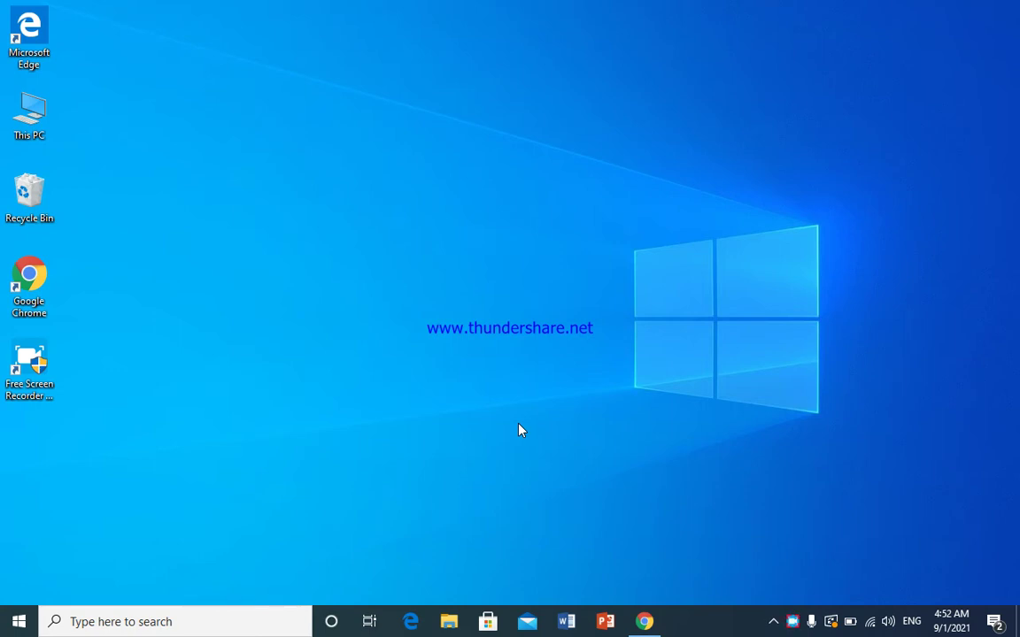
Step: Launch Word with the winword Run command and start a blank document
key("super+r")
key("Return")
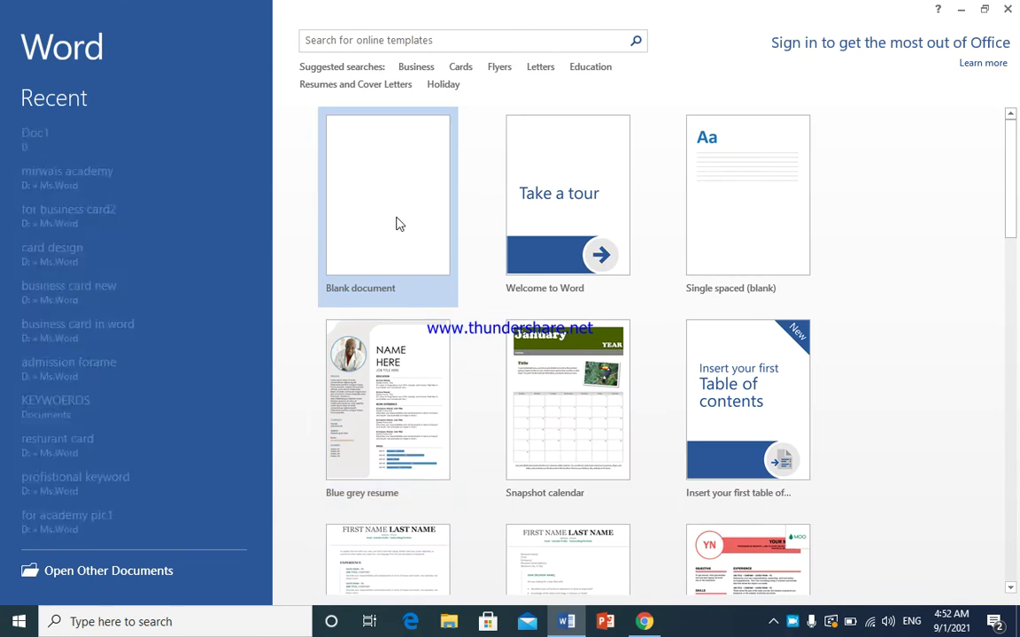
left_click(396, 222)
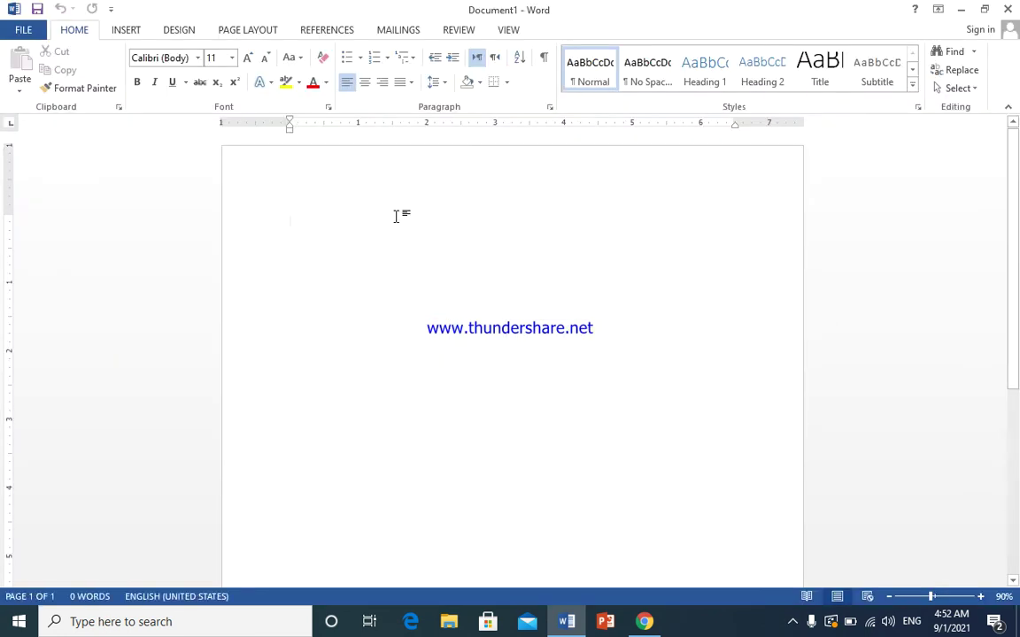
Step: Set a custom paper size of 7.5 inches wide by 3 inches high
left_click(169, 27)
left_click(251, 35)
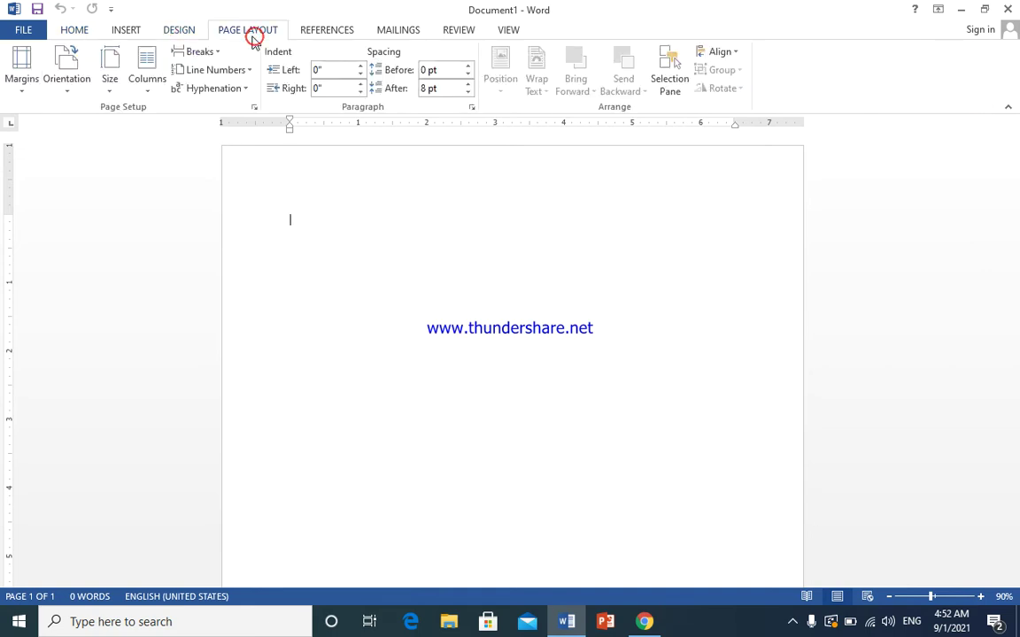
left_click(99, 96)
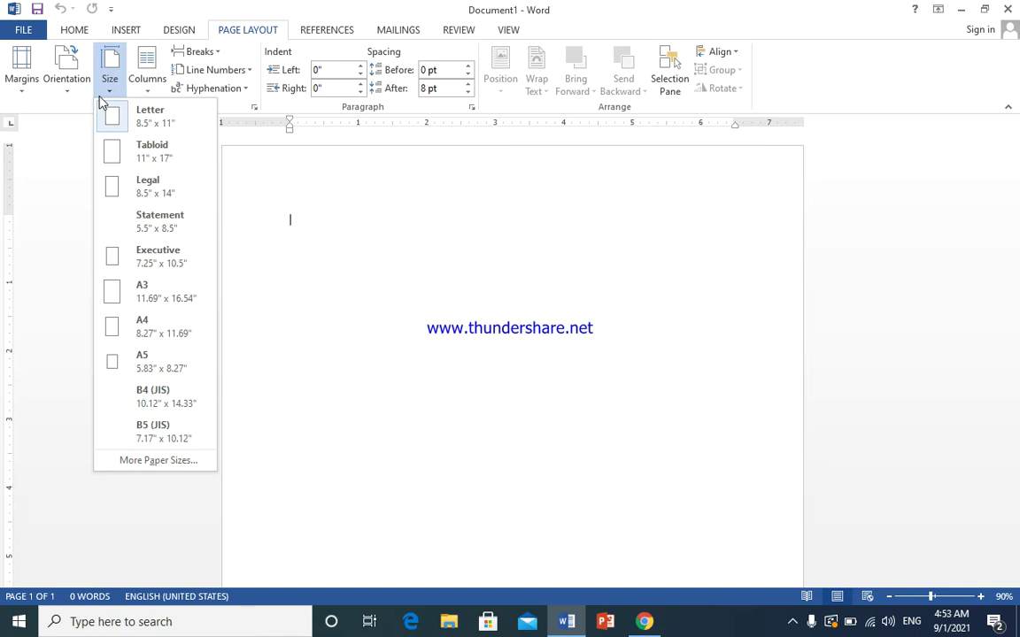
left_click(140, 461)
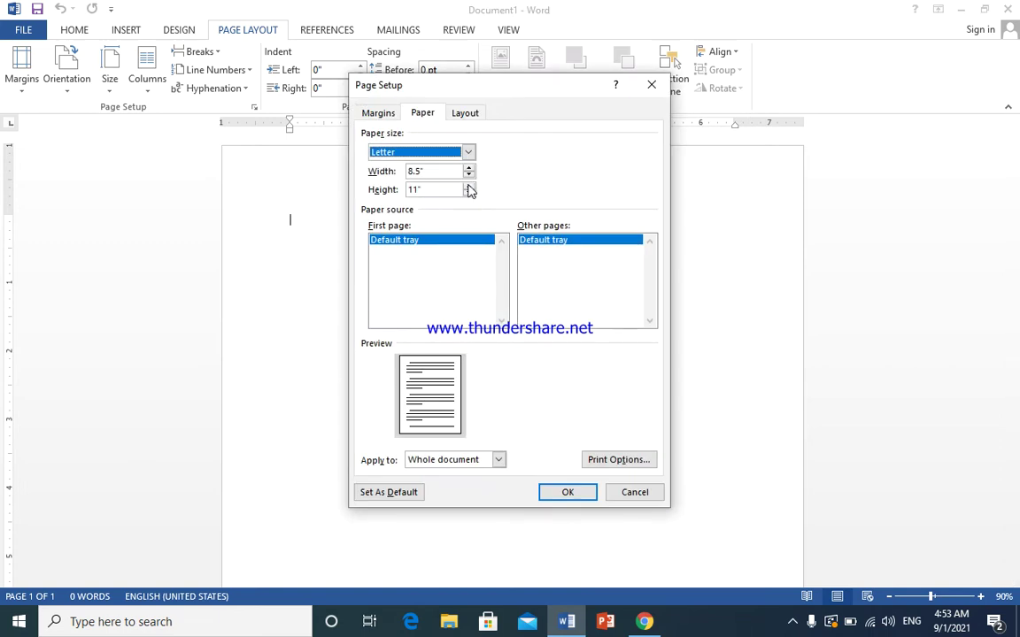
double_click(430, 171)
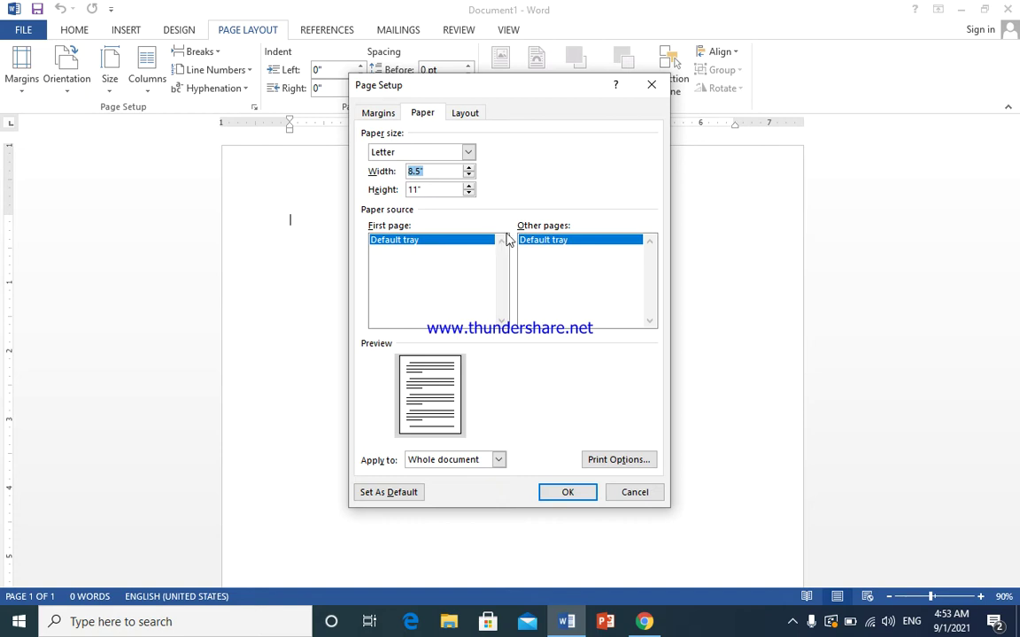
type("7.")
type("5")
left_click_drag(447, 191, 400, 193)
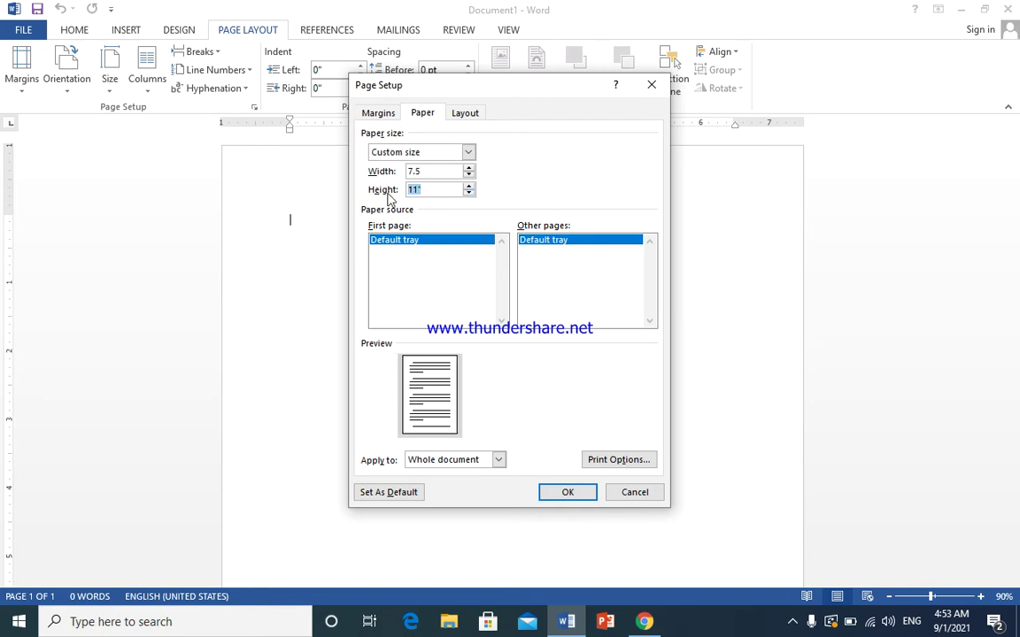
type("3")
left_click(571, 493)
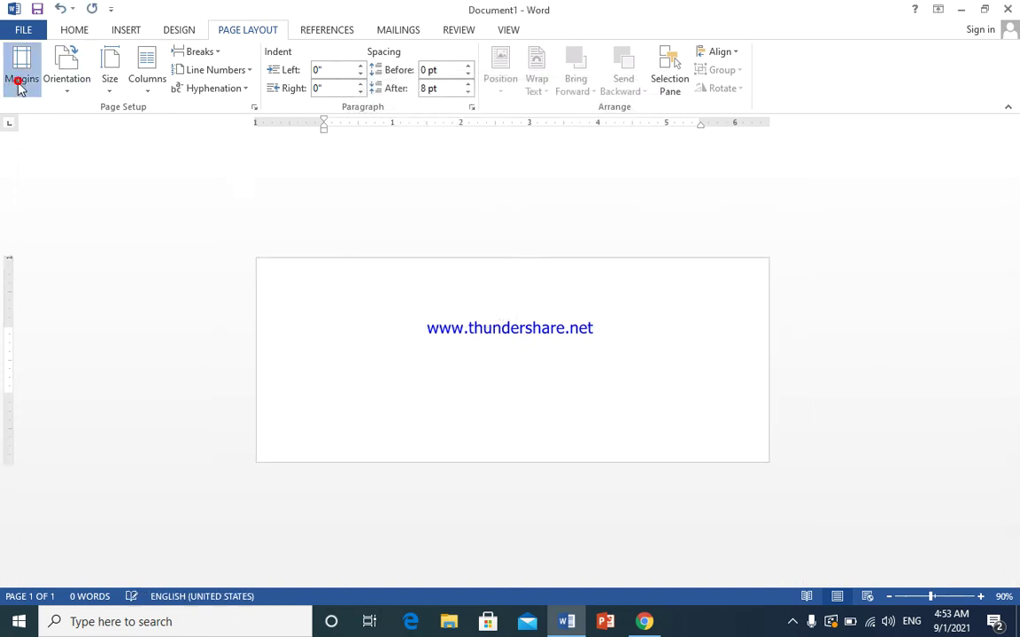
Step: Set custom page margins of 0.2 inch on all sides
left_click(22, 78)
left_click(67, 478)
double_click(445, 152)
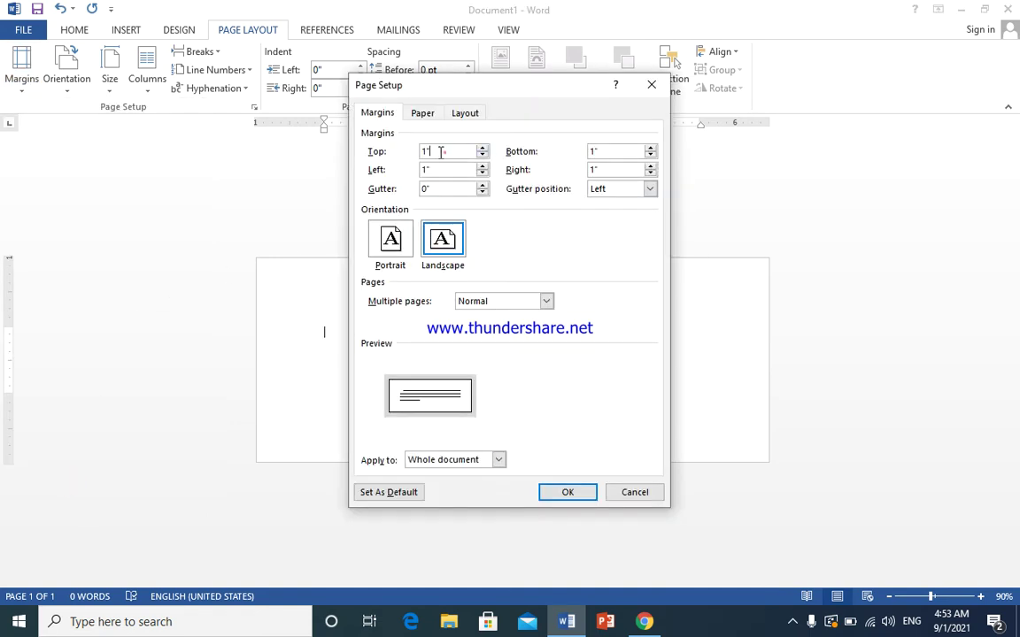
type(".2")
key("Tab")
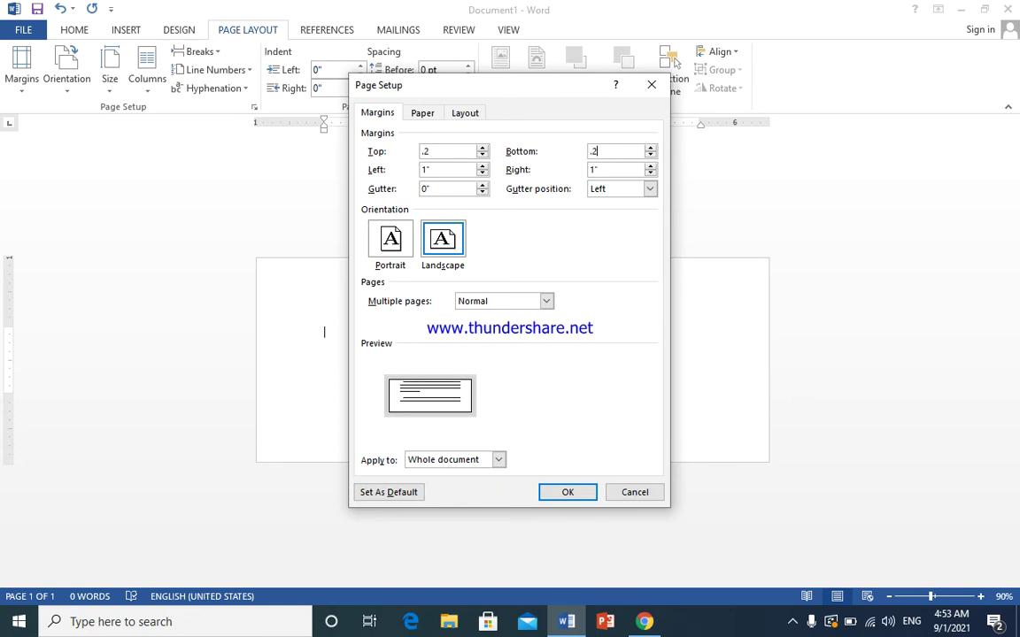
key("Tab")
key("Tab")
left_click(565, 491)
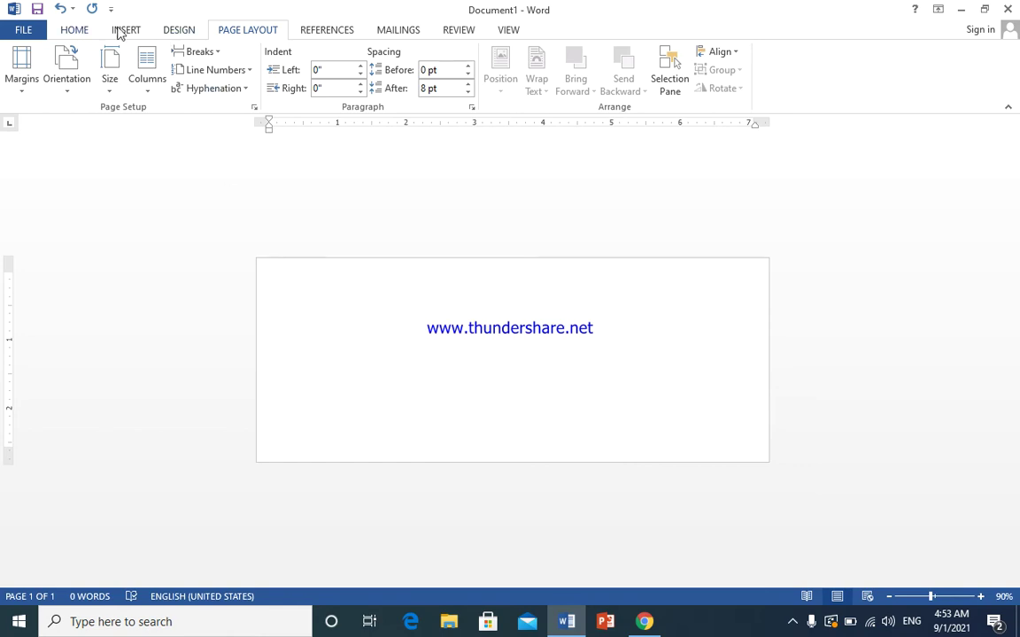
left_click(168, 33)
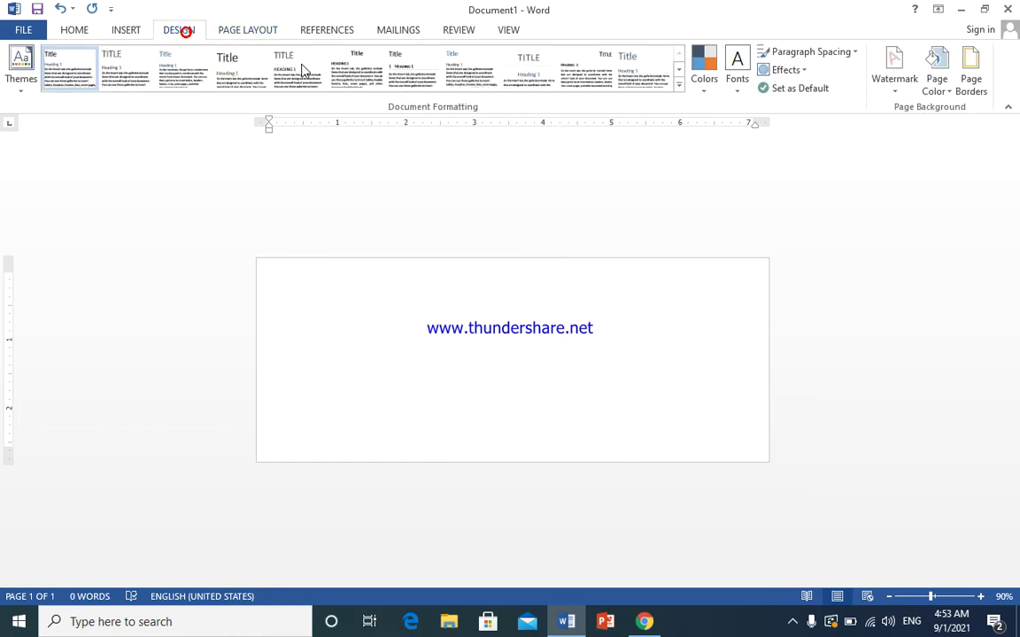
Step: Set the page color to Dark Blue and zoom in on the page
left_click(939, 98)
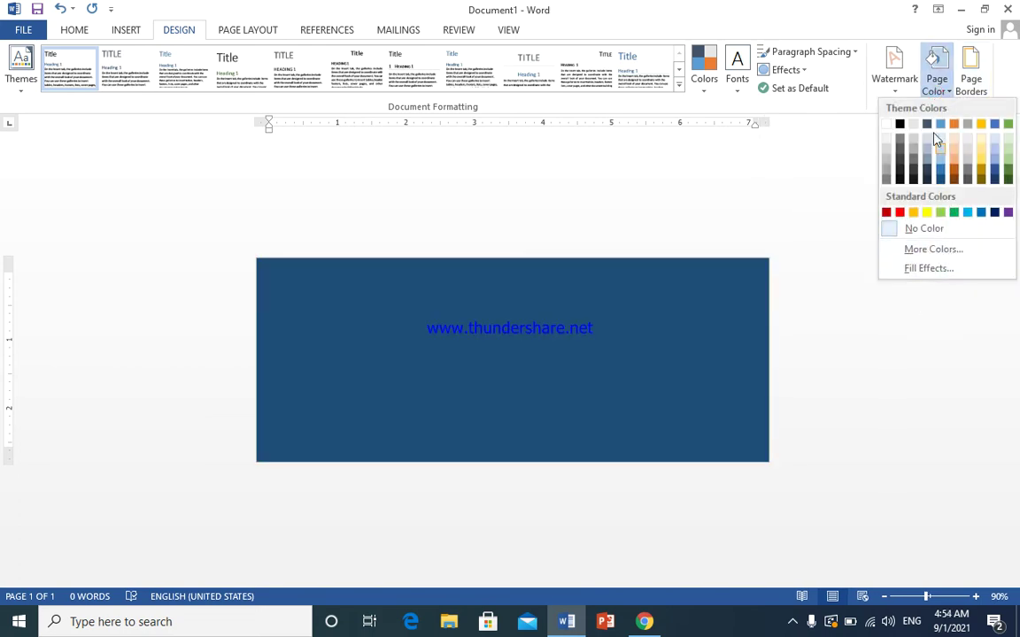
left_click(994, 213)
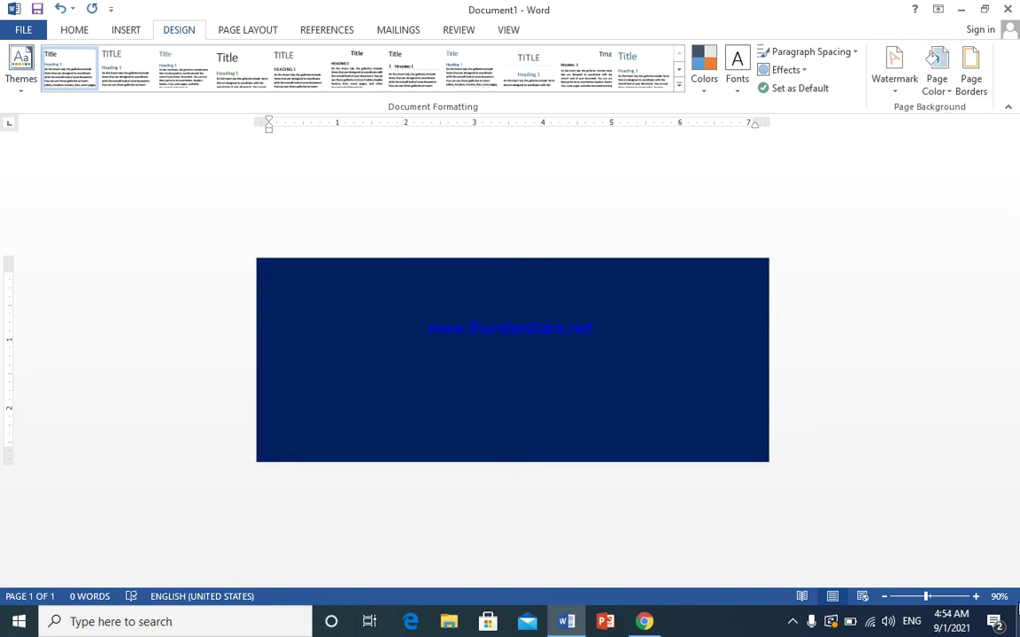
left_click(975, 597)
left_click(975, 596)
left_click(975, 597)
left_click(975, 597)
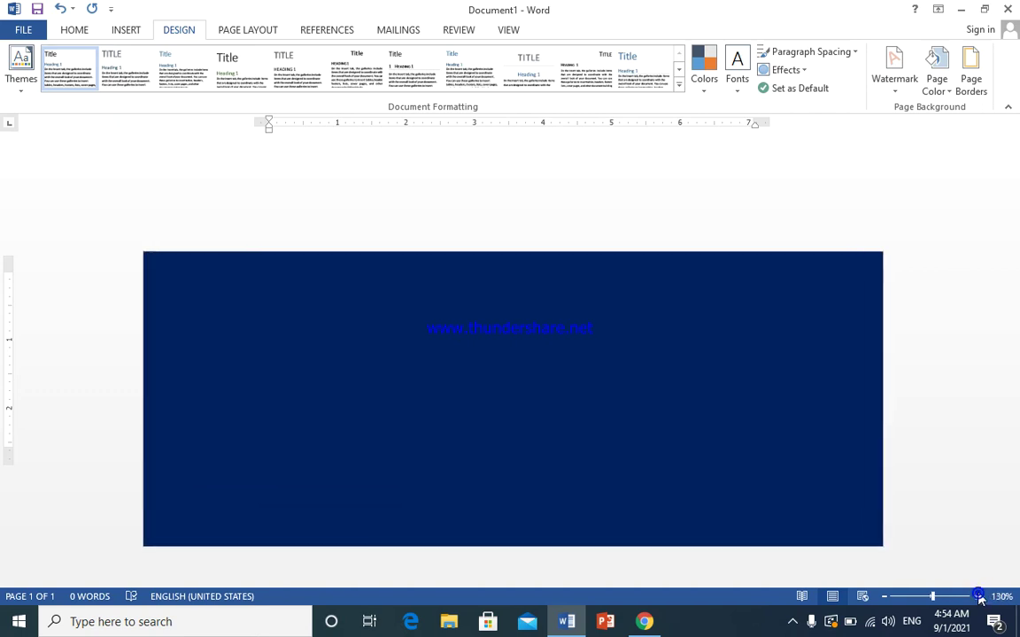
left_click(977, 597)
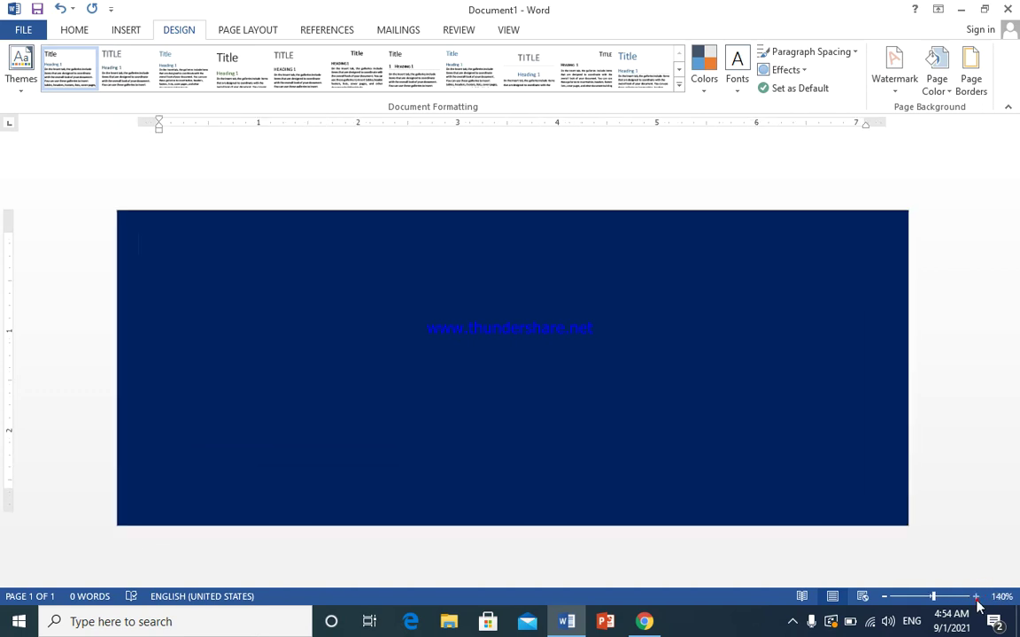
left_click(976, 597)
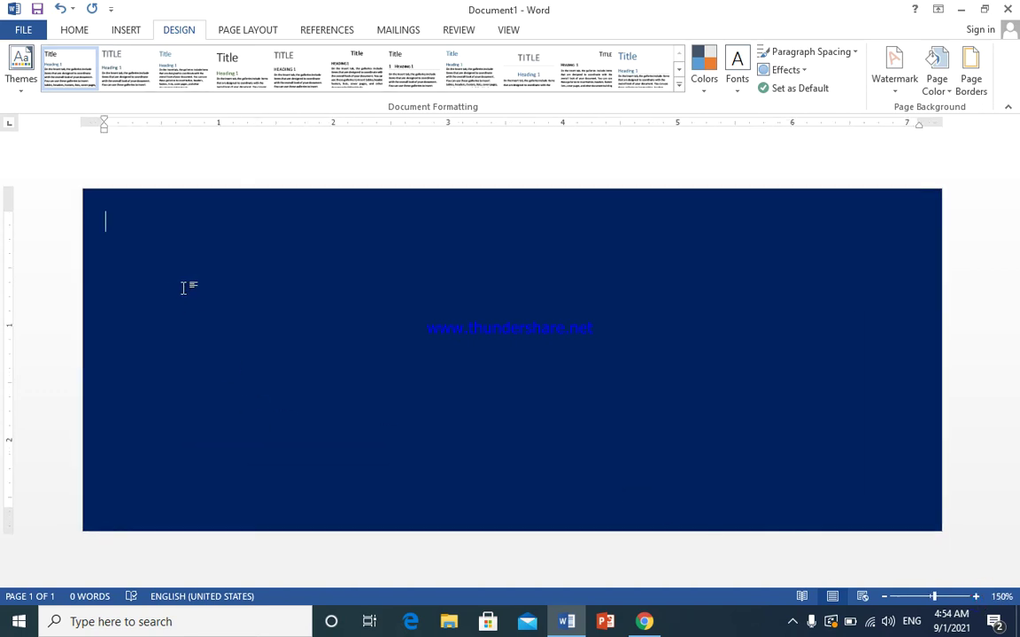
Step: Draw a rectangle near the page's upper right, sized about 2.1 by 0.36 inches
left_click(124, 30)
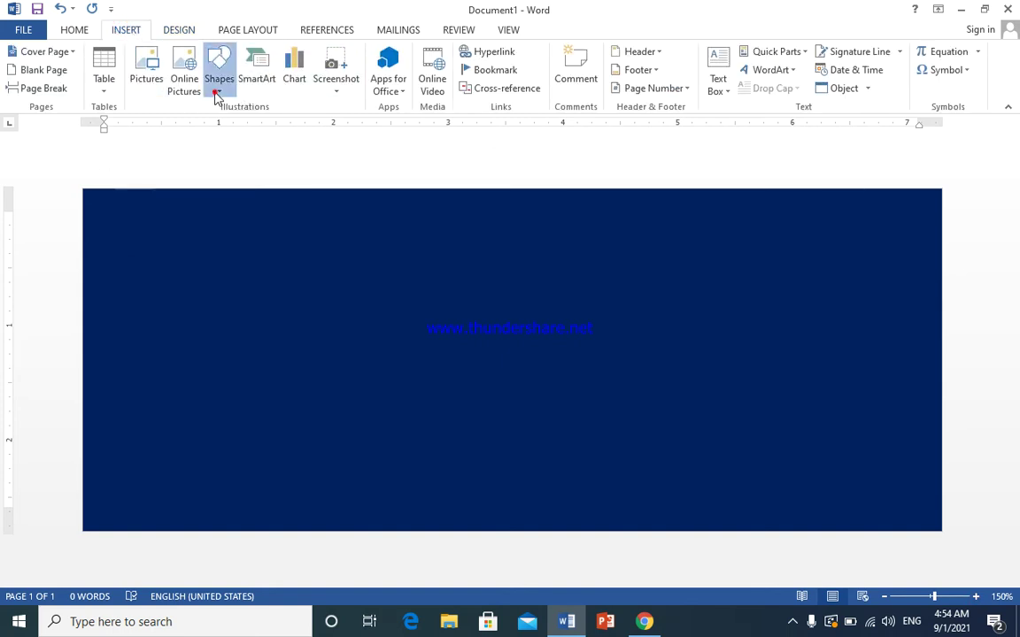
left_click(216, 93)
left_click(260, 124)
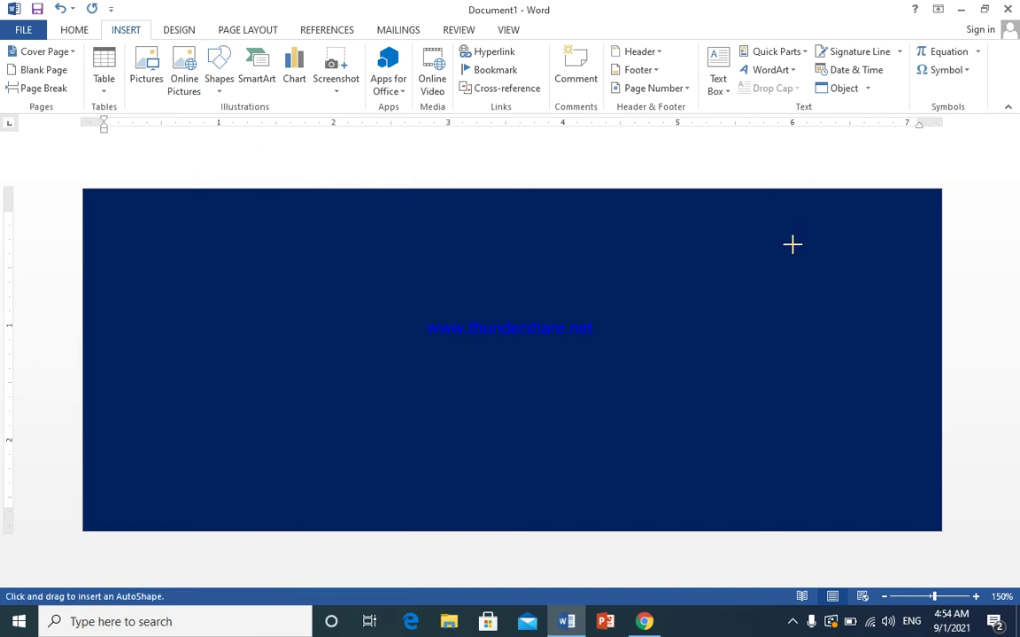
left_click_drag(719, 255, 781, 293)
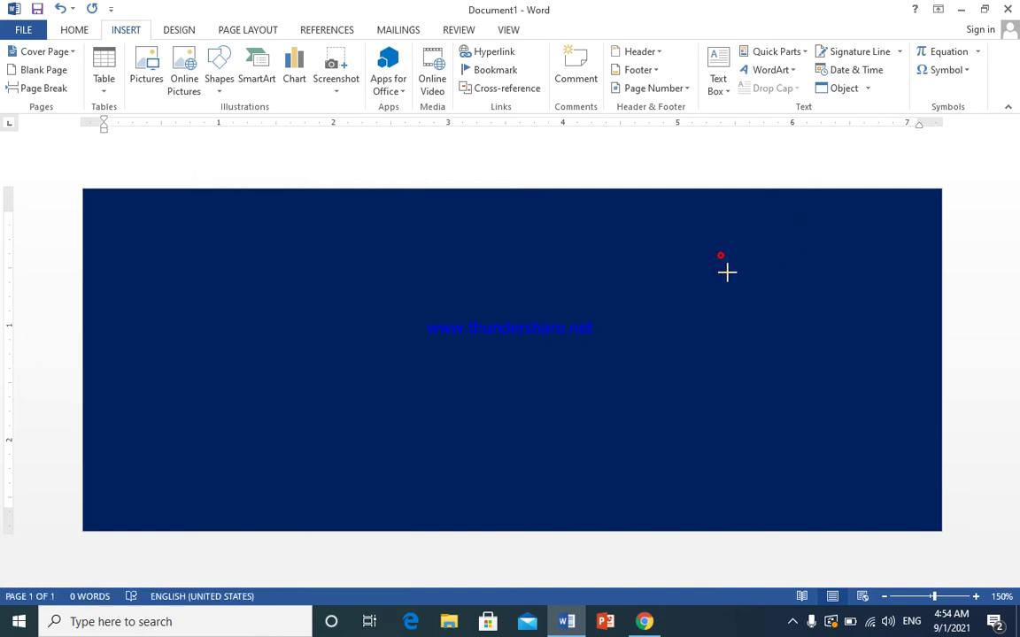
left_click_drag(865, 300, 940, 302)
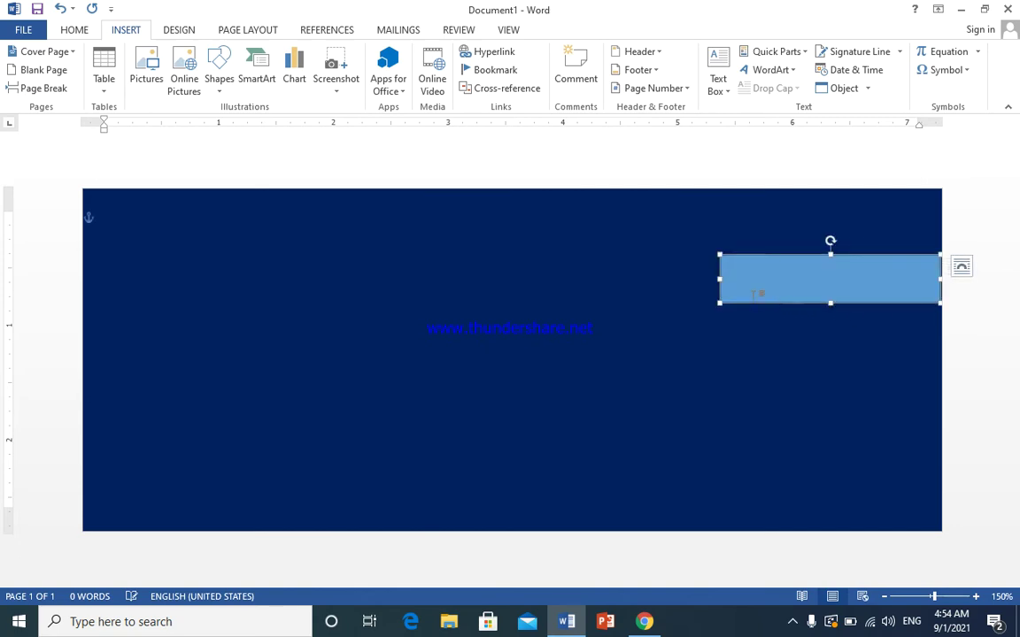
left_click_drag(720, 279, 699, 280)
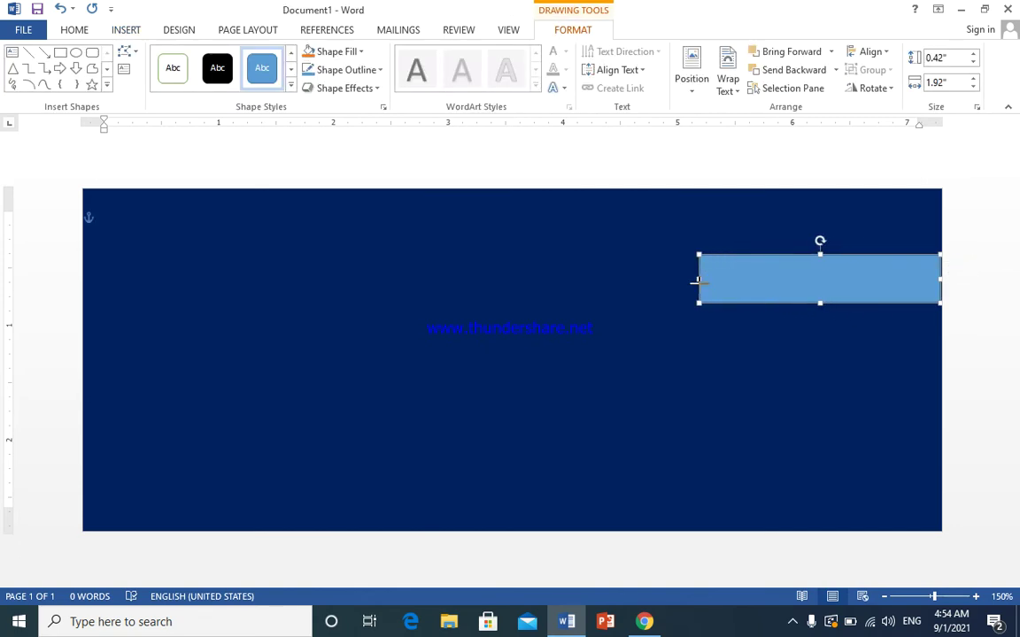
left_click(820, 303)
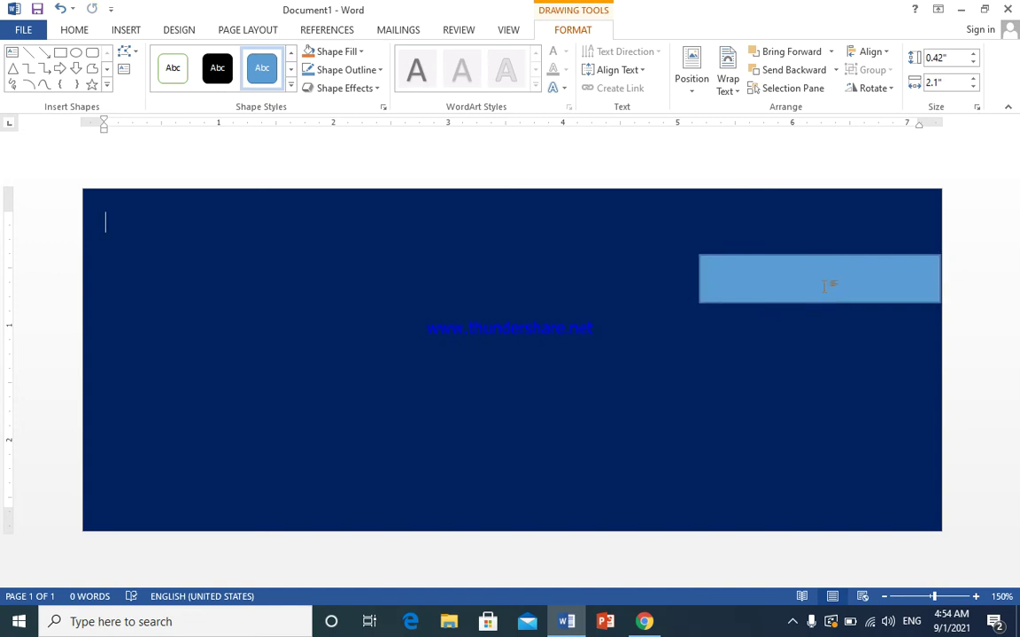
left_click(822, 282)
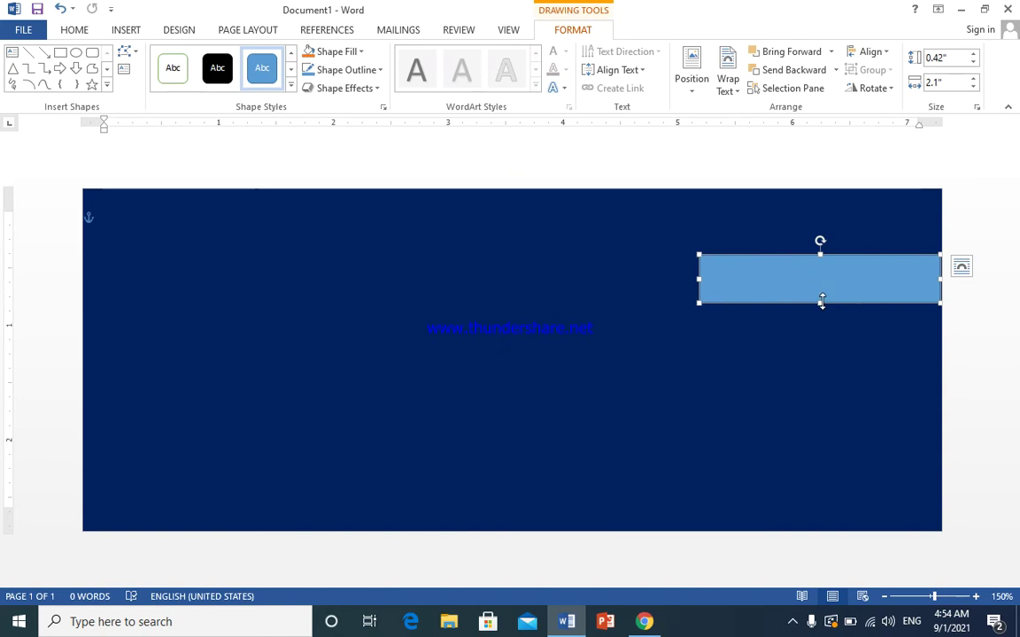
left_click_drag(821, 303, 820, 297)
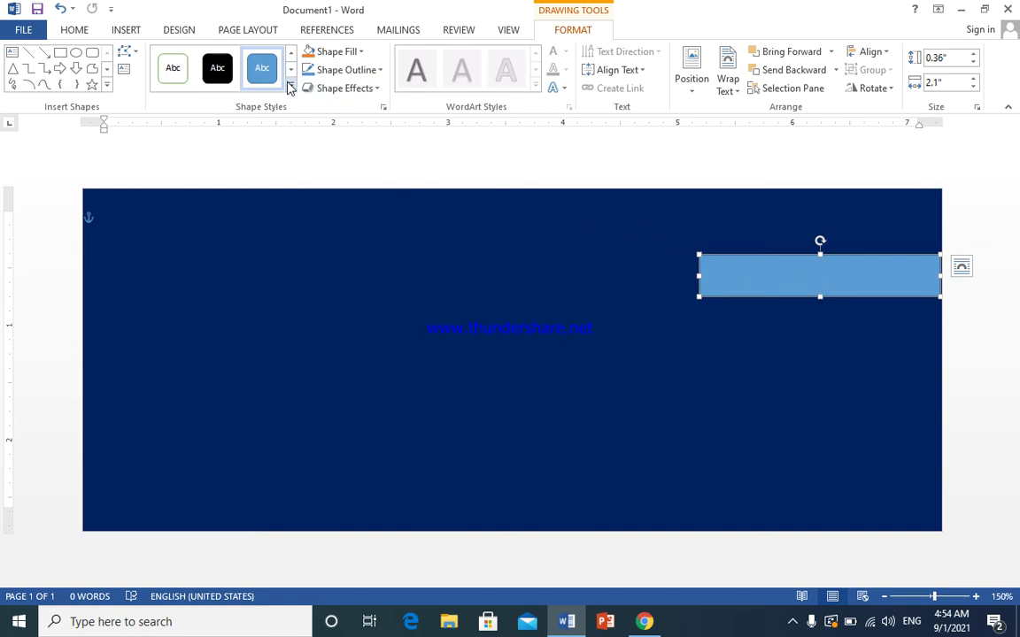
Step: Fill the rectangle light blue and give it a preset effect with a circle bevel
left_click(362, 53)
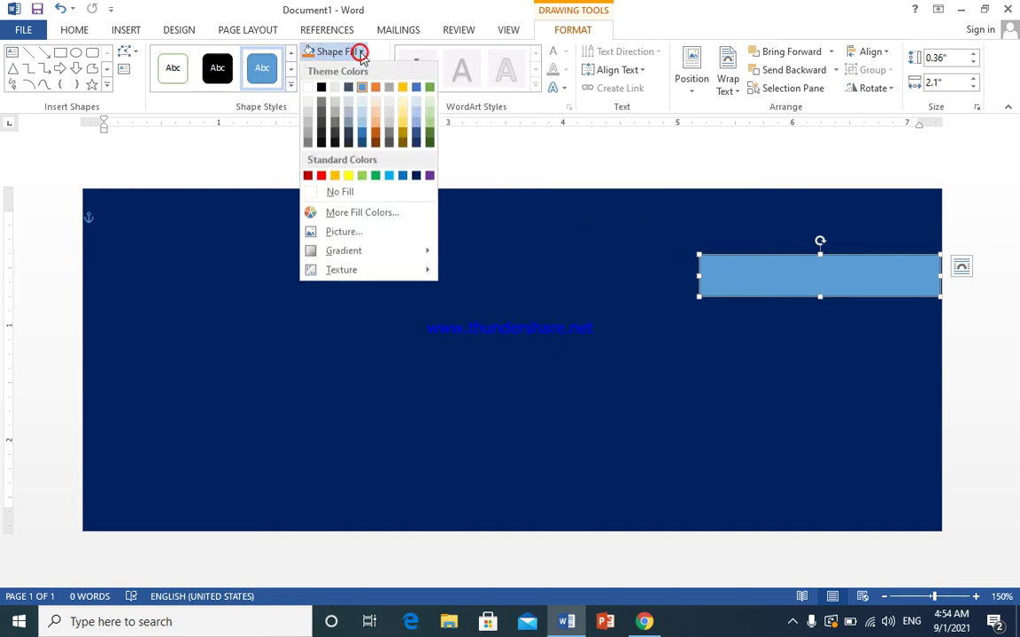
left_click(389, 176)
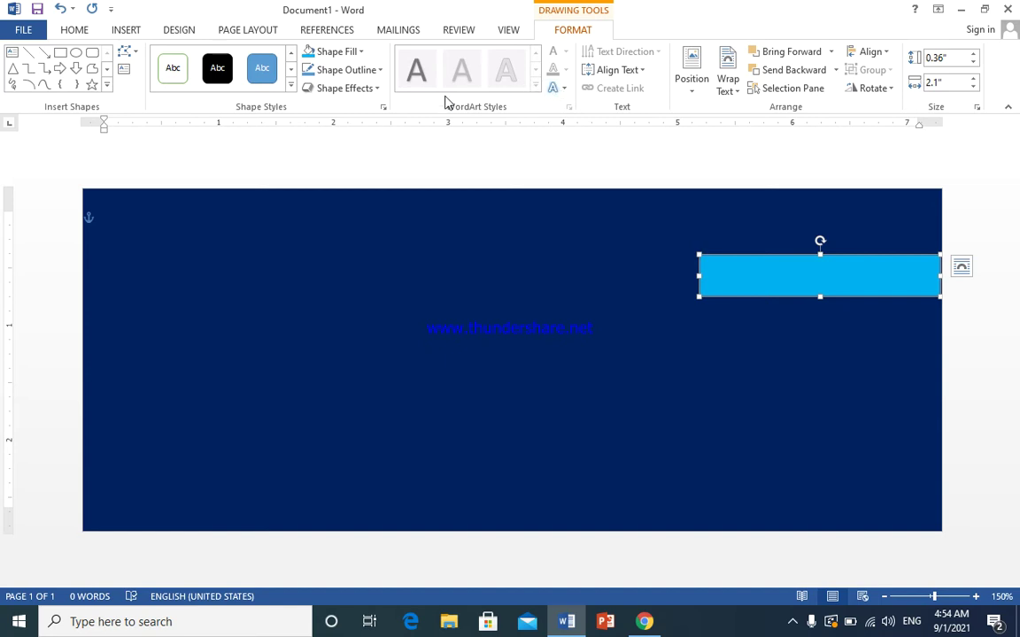
left_click(378, 89)
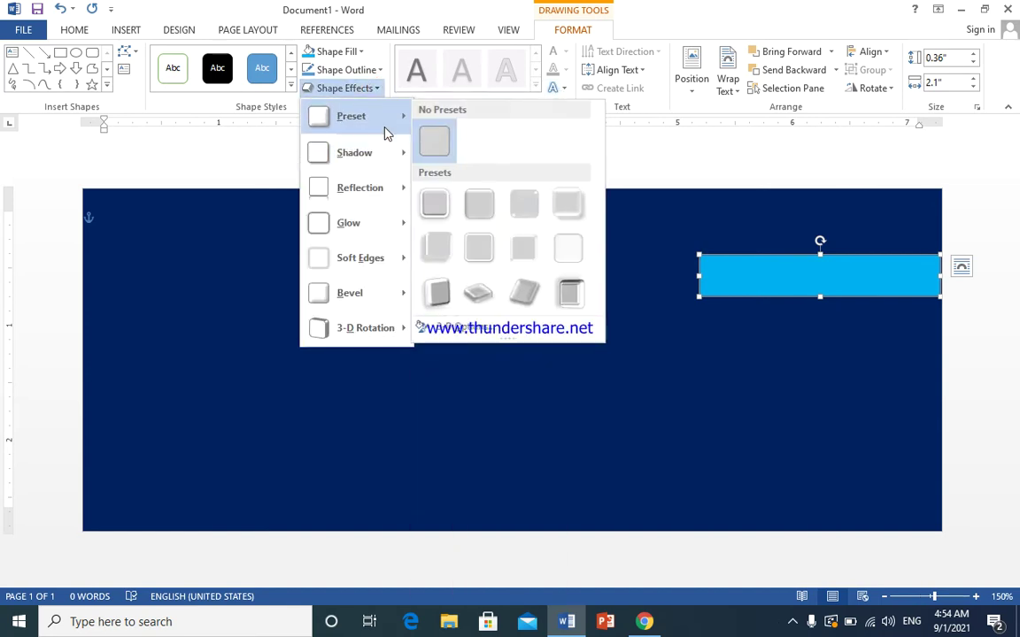
mouse_move(352, 116)
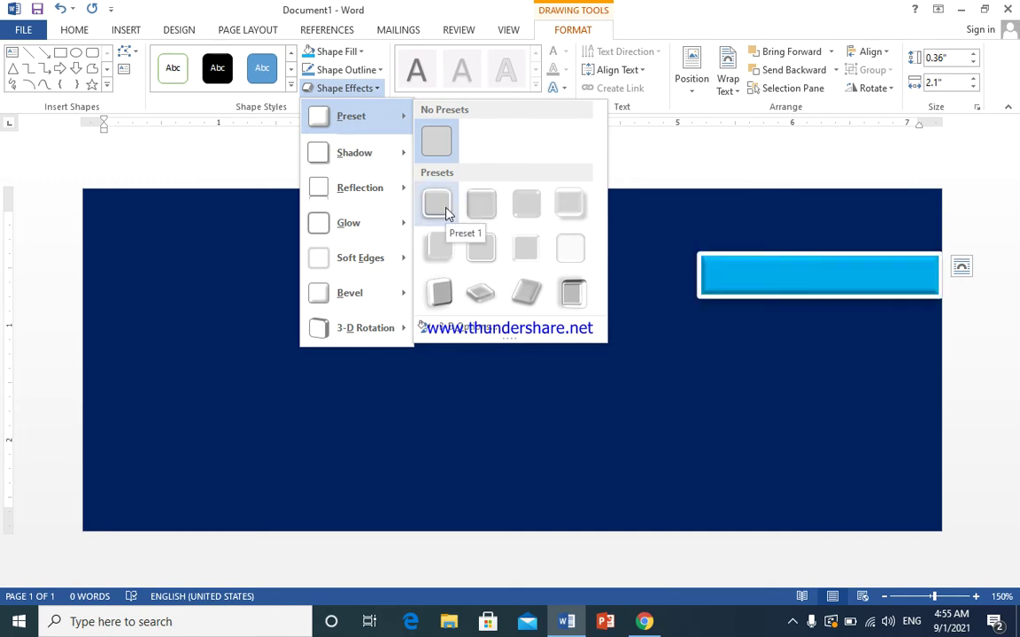
left_click(447, 214)
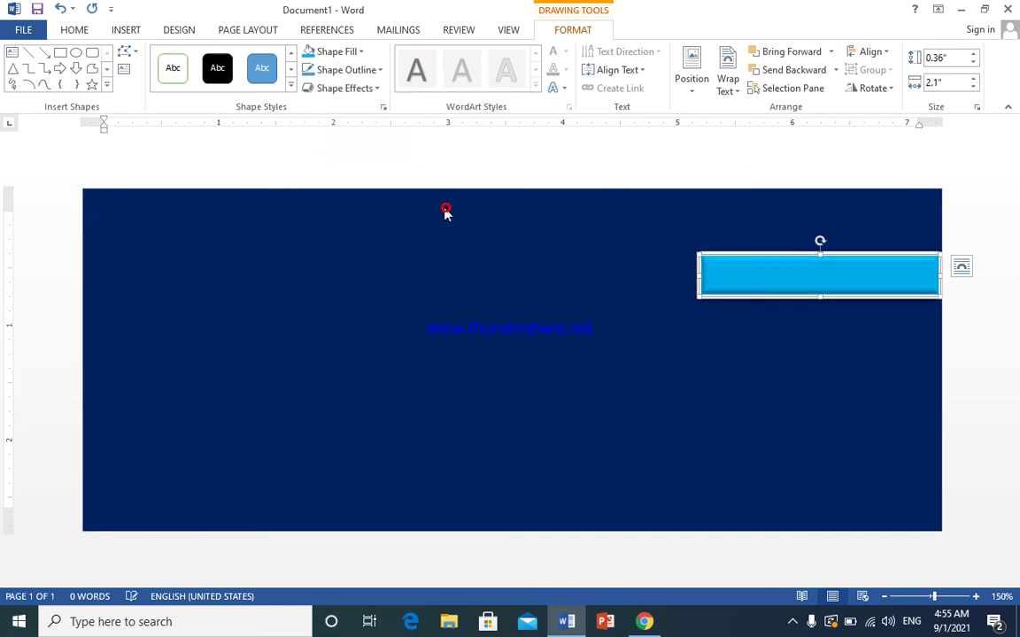
left_click(378, 89)
mouse_move(350, 293)
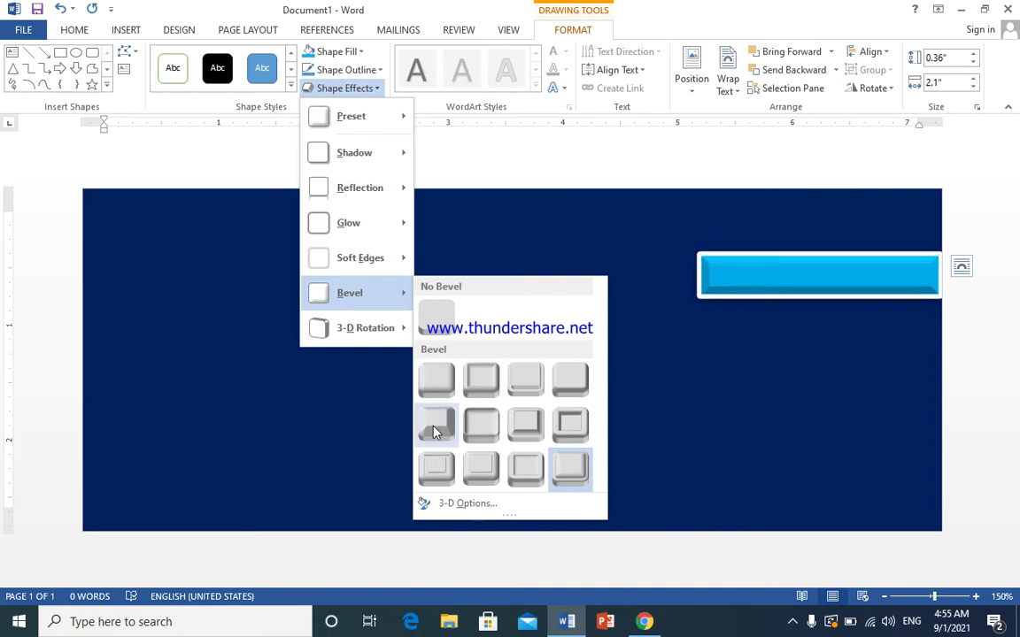
left_click(439, 379)
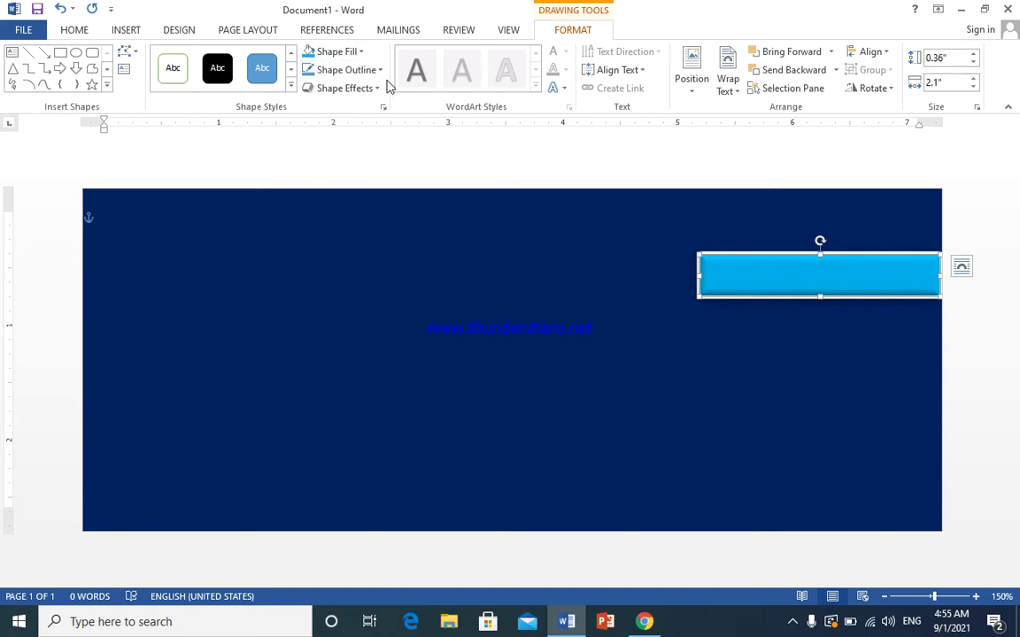
Step: Remove the rectangle's outline and apply an inner shadow
left_click(380, 71)
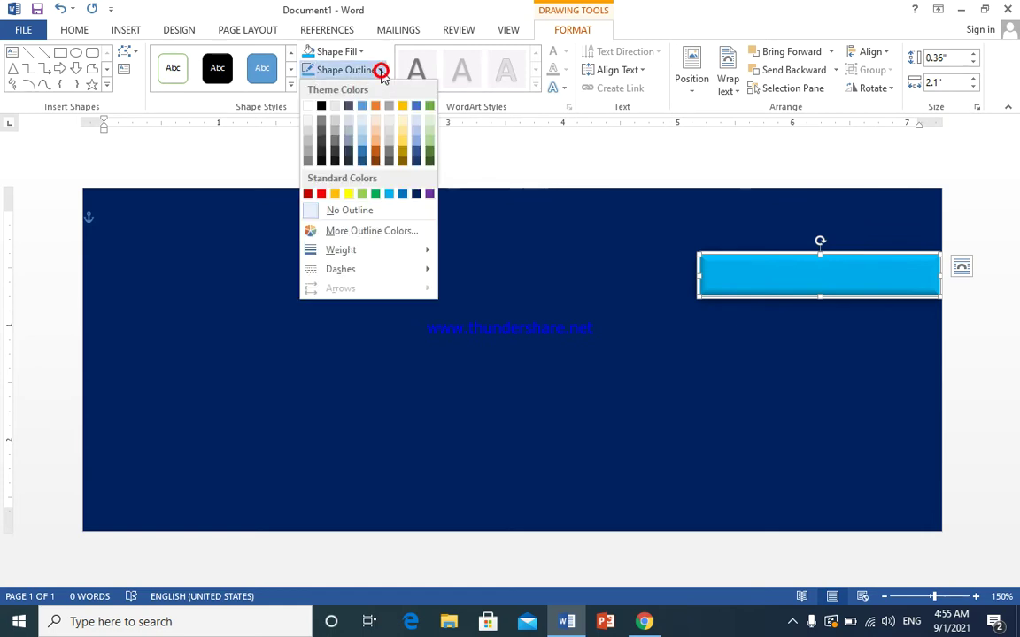
left_click(372, 216)
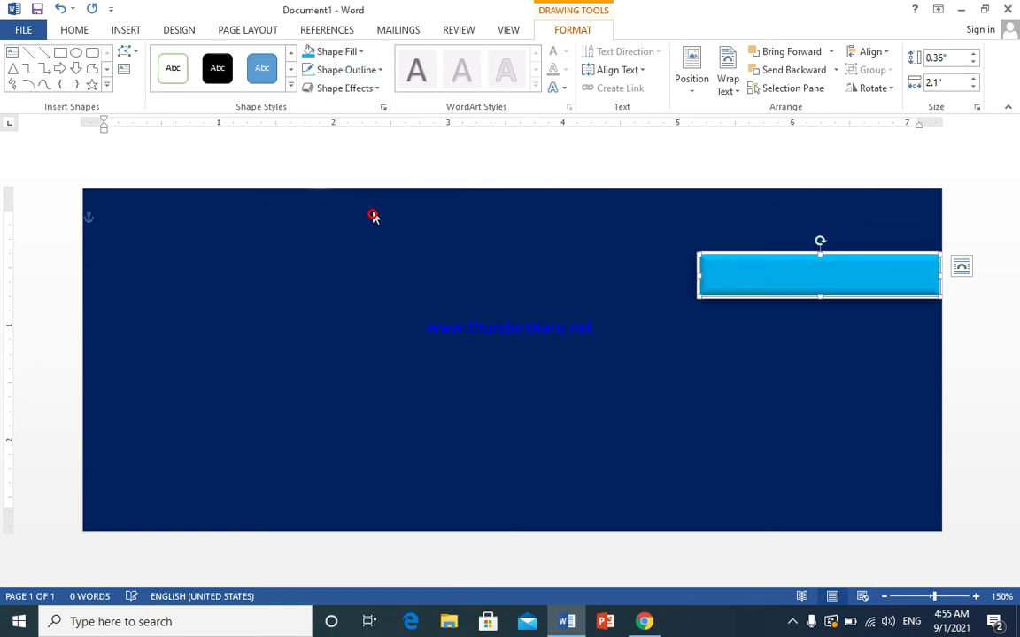
left_click(376, 88)
mouse_move(354, 152)
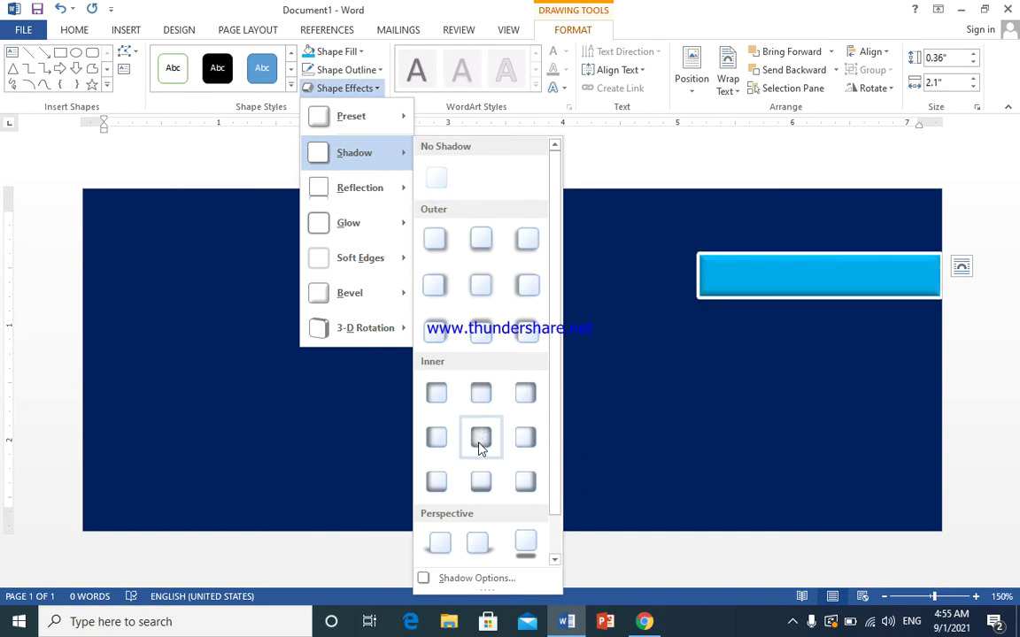
left_click(479, 448)
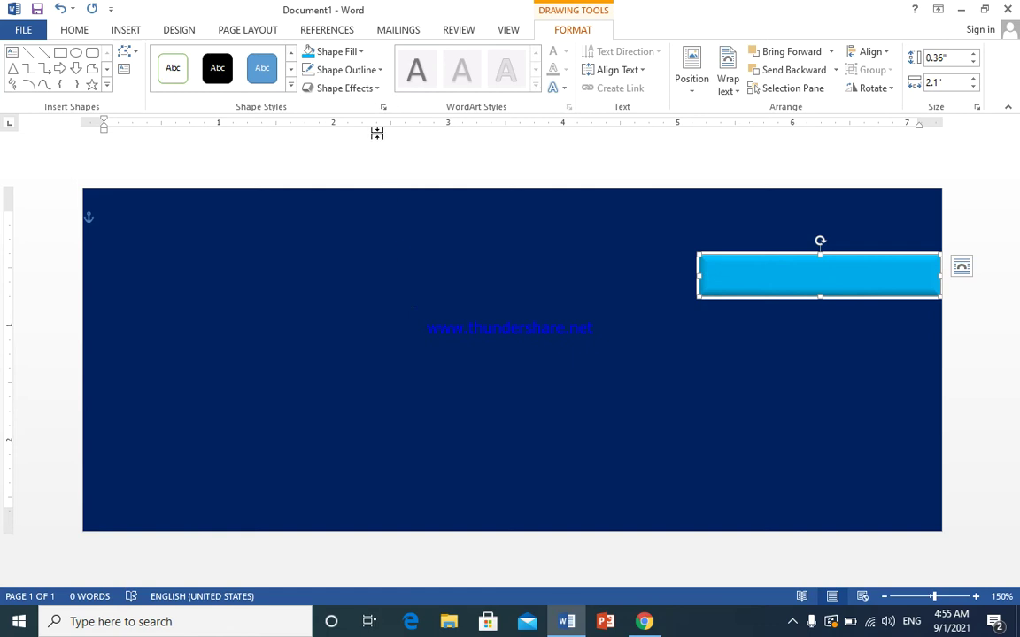
left_click(382, 70)
left_click(372, 213)
Step: Type 'Photo studio' inside the rectangle, fixing the typos
type("photy")
key("BackSpace")
type("o su")
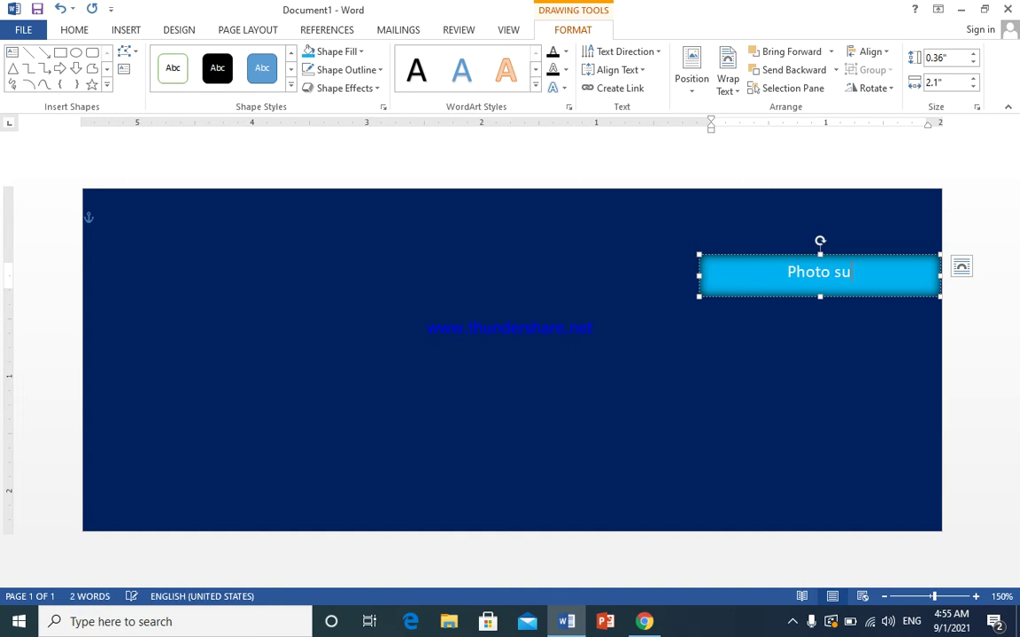
key("BackSpace")
type("tudio")
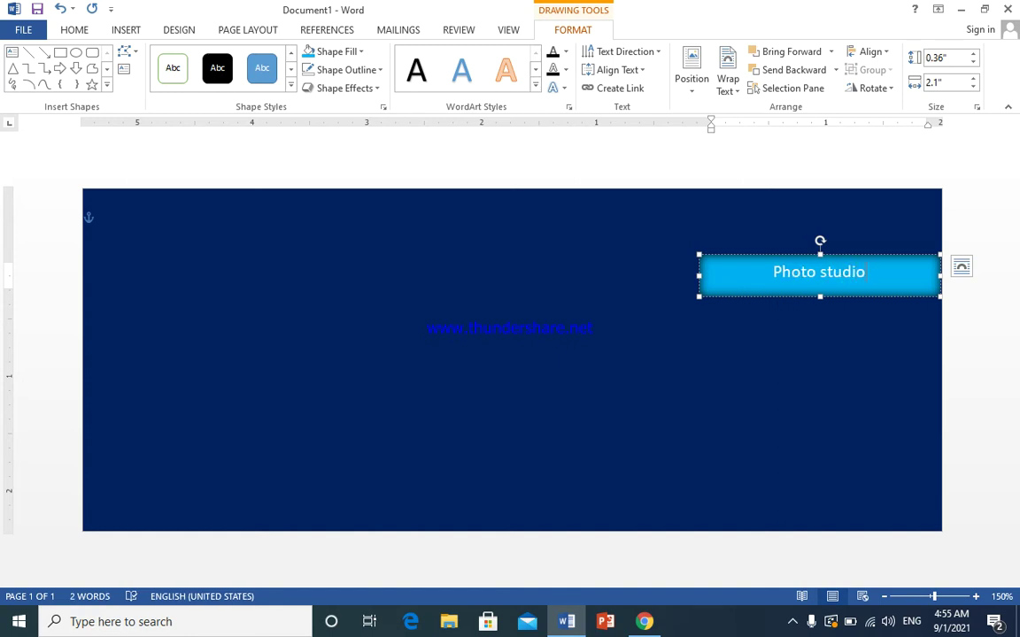
Step: Format the label bold, 16 pt, in the Algerian font
key("ctrl+a")
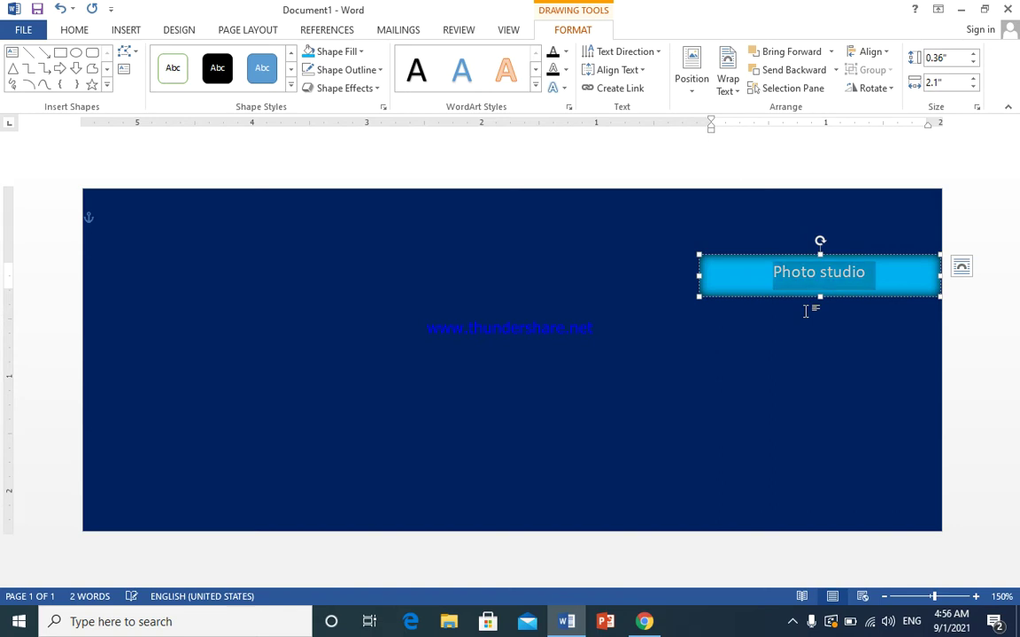
left_click(87, 29)
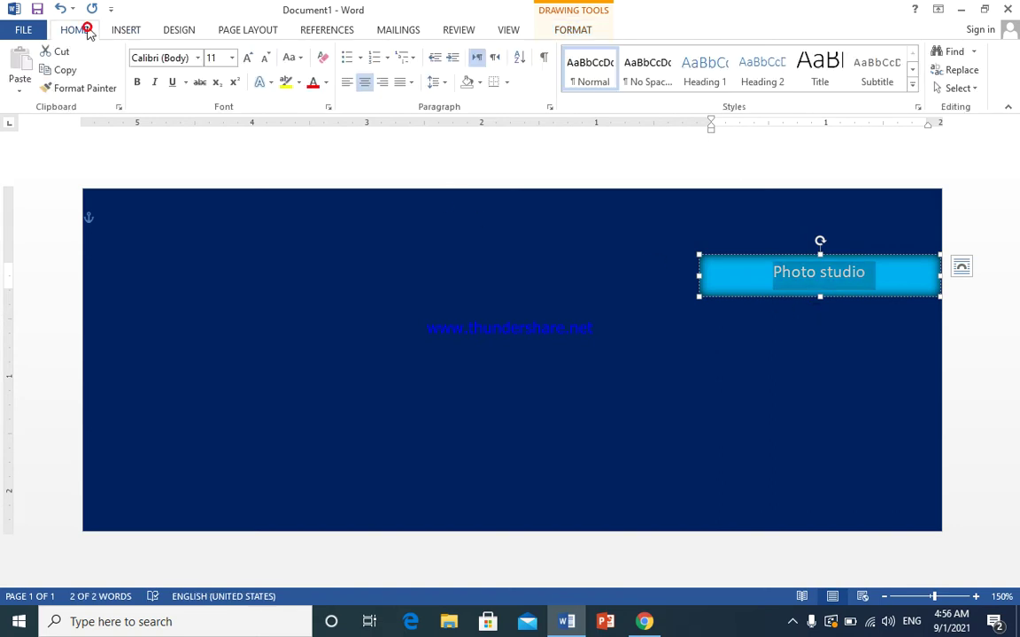
left_click(137, 82)
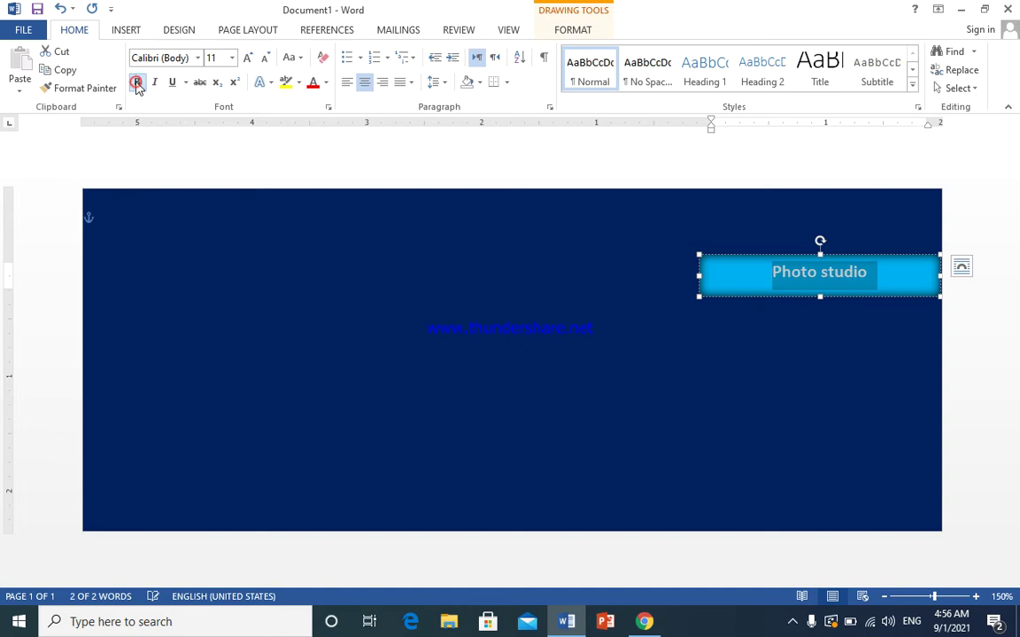
left_click(248, 59)
left_click(248, 58)
left_click(248, 58)
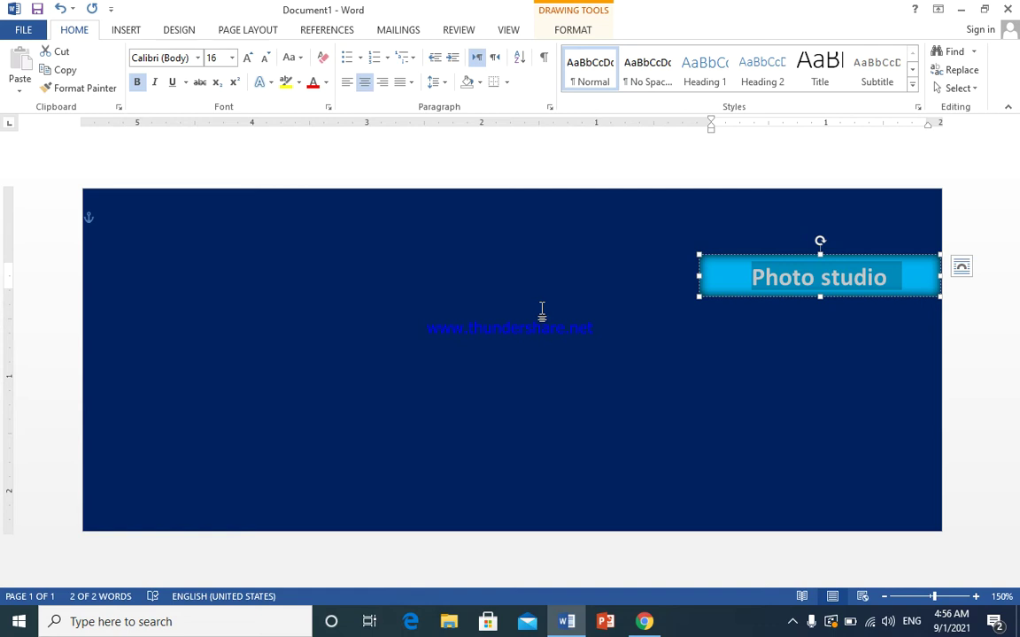
left_click(198, 57)
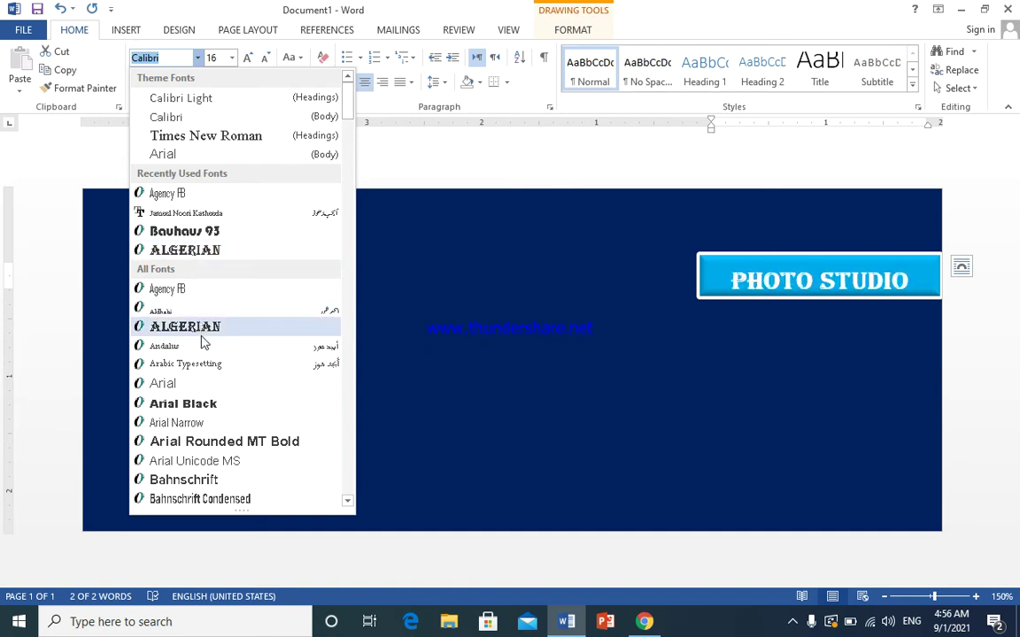
left_click(202, 332)
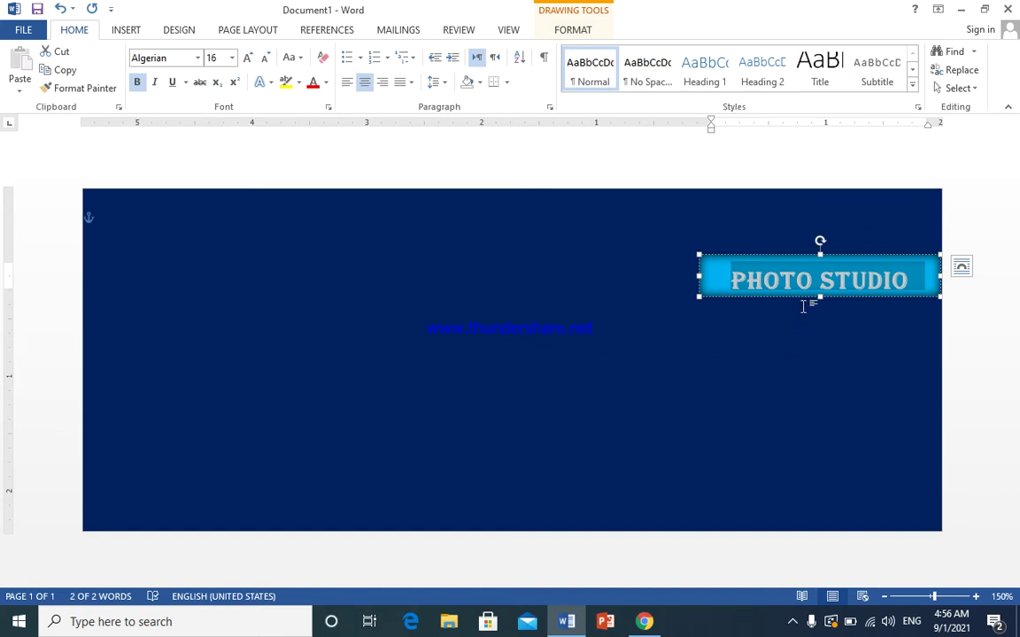
left_click(721, 259)
left_click(721, 259)
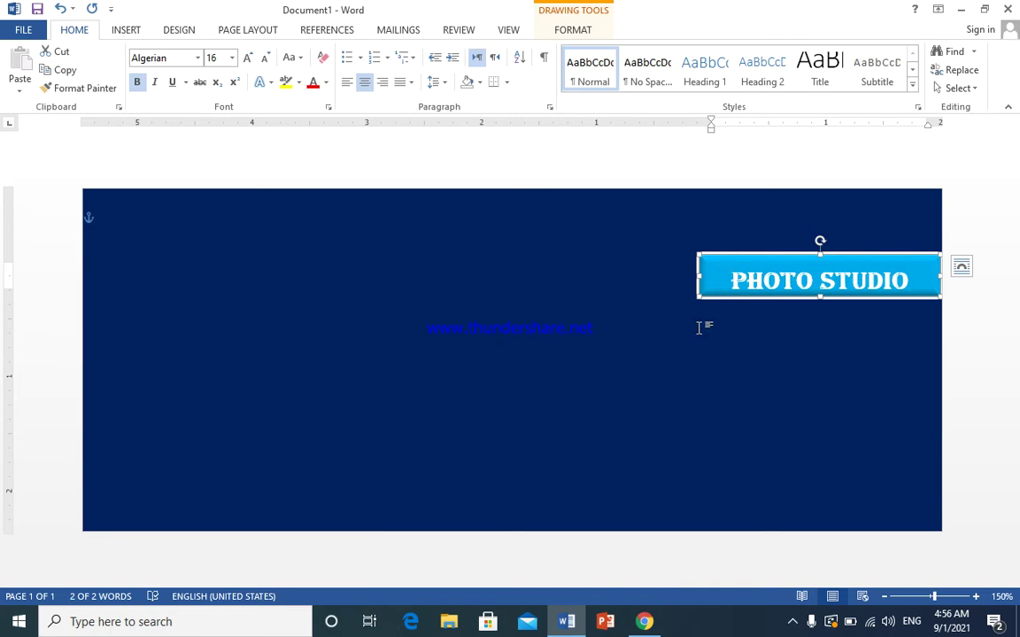
Step: Duplicate the PHOTO STUDIO box three times, placing each copy below the previous
key("ctrl+d")
mouse_move(751, 275)
left_mouse_down()
mouse_move(749, 295)
mouse_move(731, 308)
left_mouse_up()
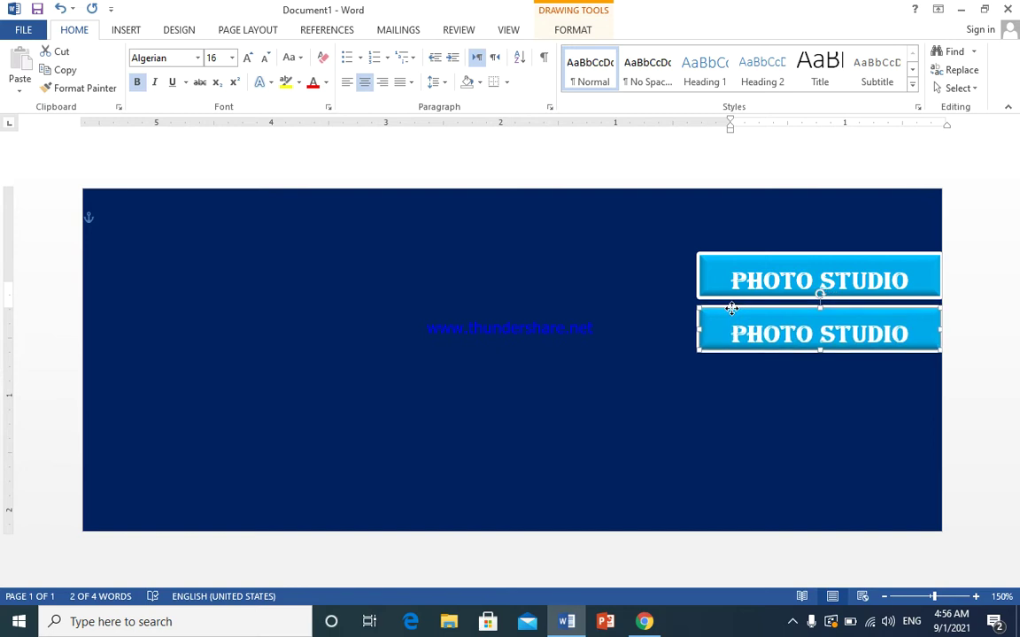
key("ctrl+d")
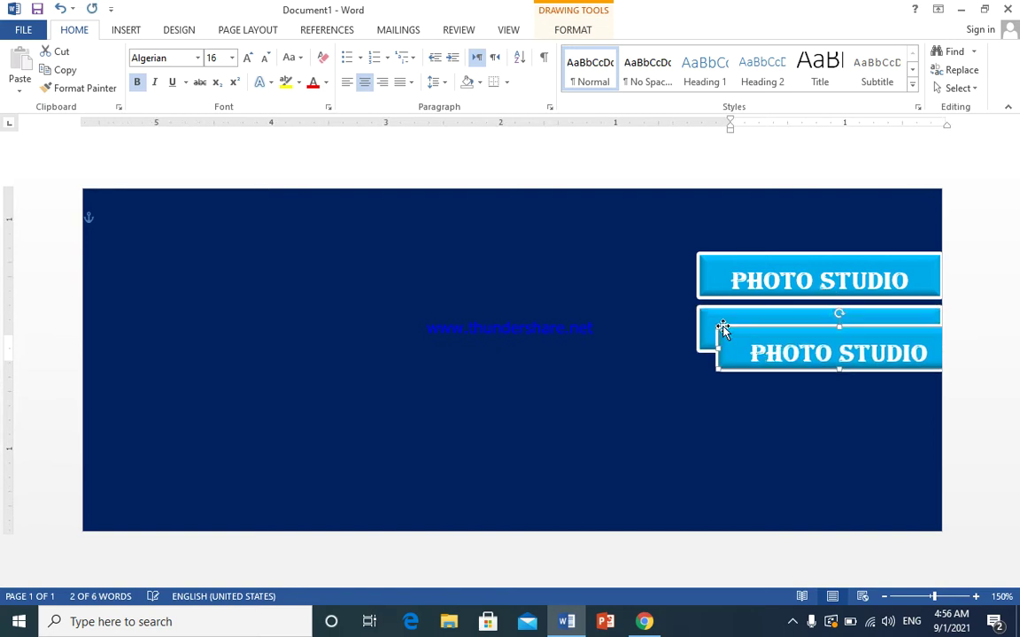
mouse_move(751, 326)
left_mouse_down()
mouse_move(751, 355)
mouse_move(730, 366)
left_mouse_up()
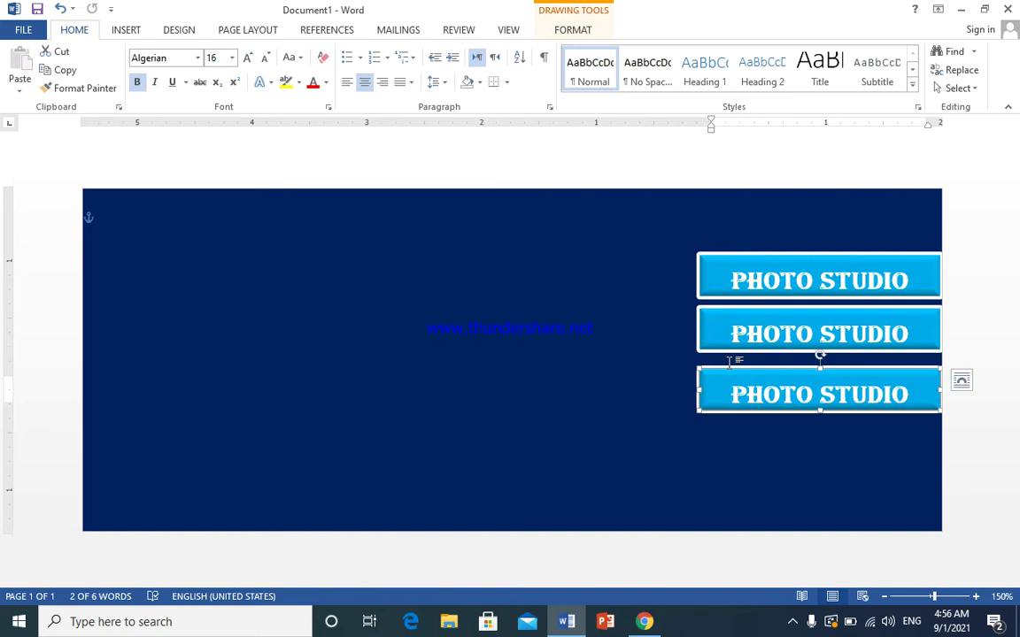
key("ctrl+d")
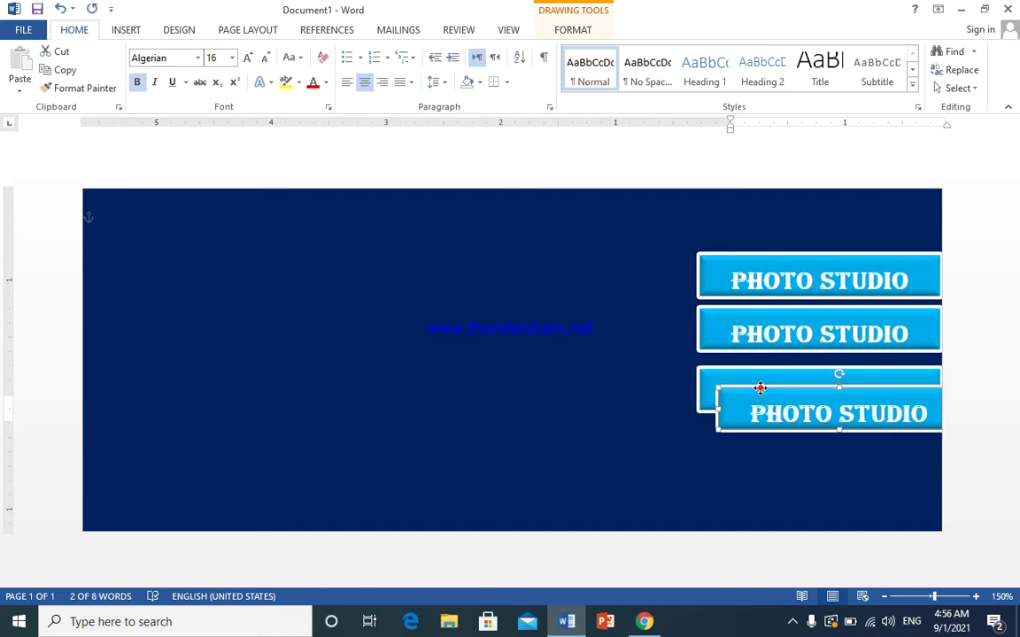
left_click_drag(757, 381, 740, 427)
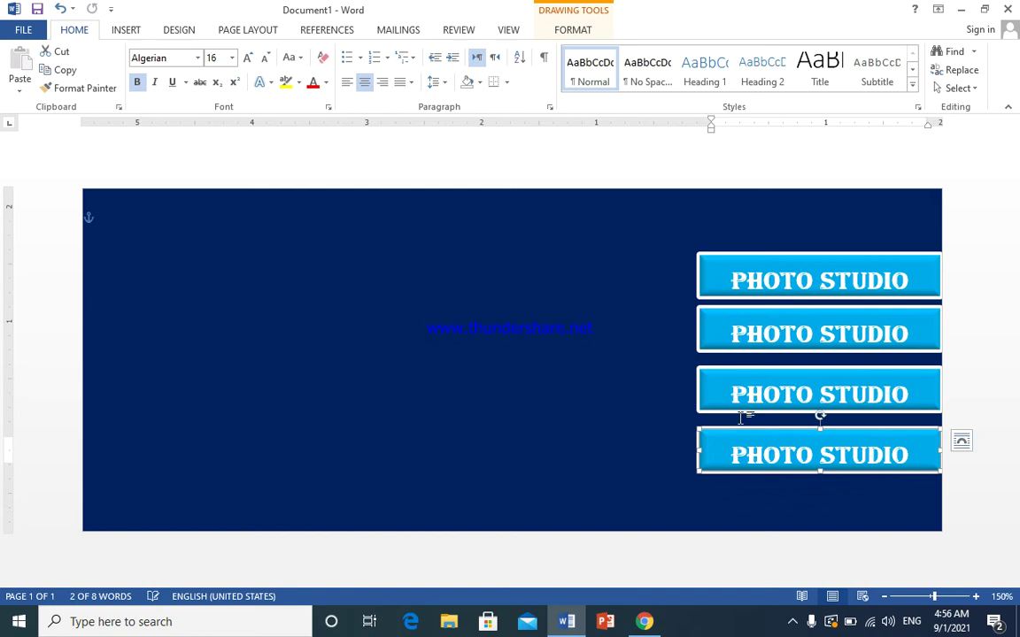
left_click(912, 335)
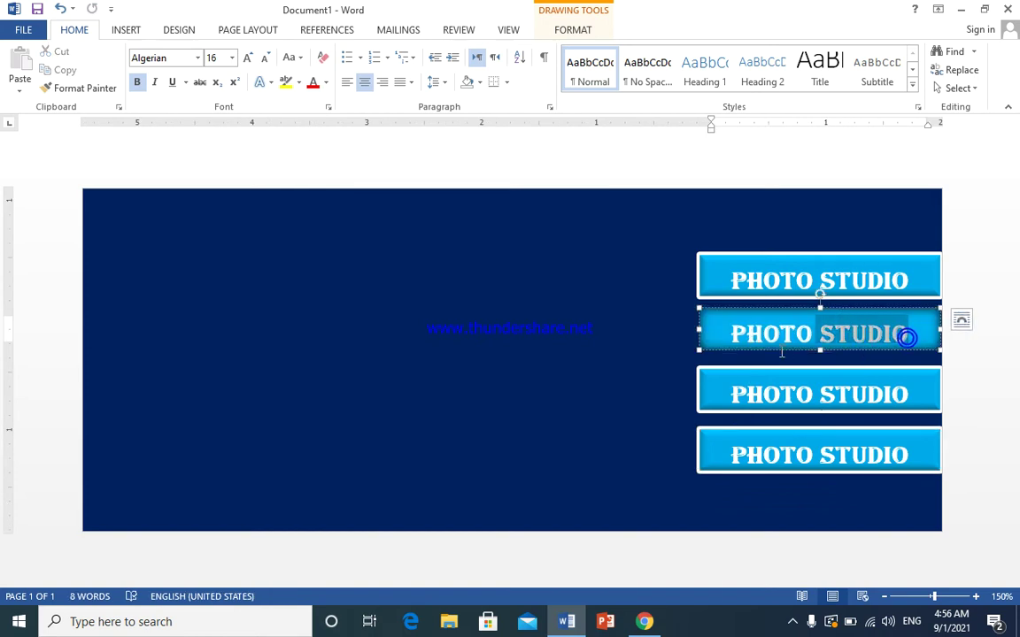
Step: Relabel the second, third and fourth boxes COMPOSING, COLLEGE BOOKS and PHOTO STATE
left_click_drag(912, 334, 750, 354)
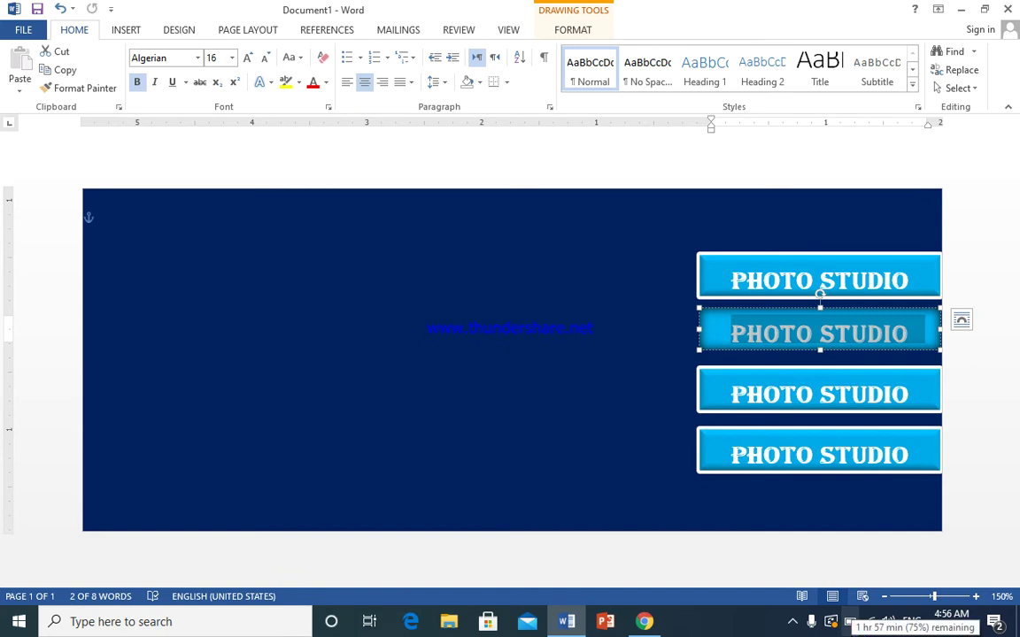
type("COM")
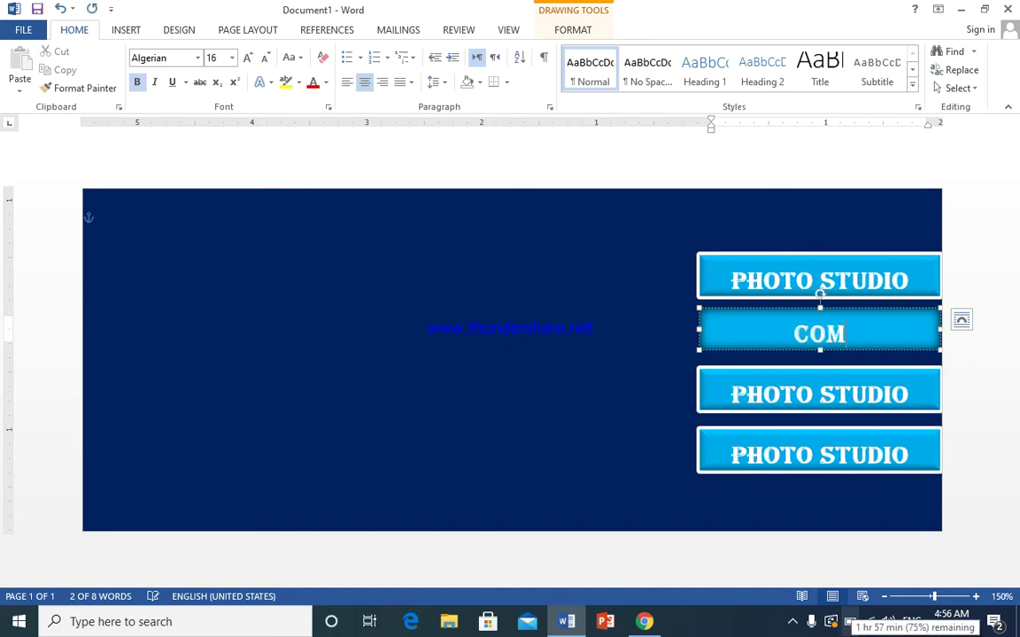
type("POSING")
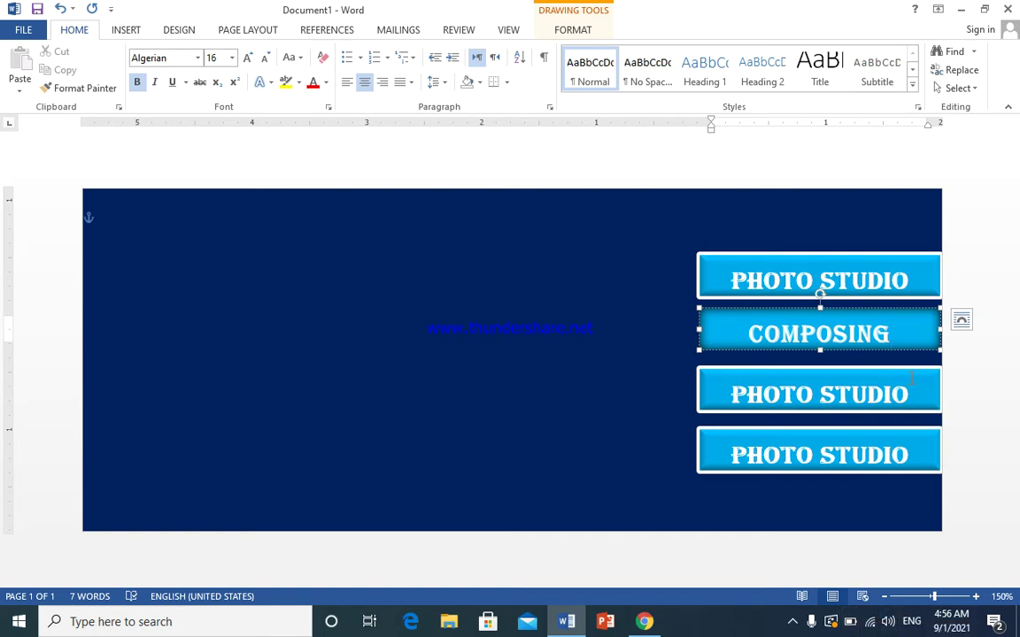
left_click_drag(904, 394, 752, 406)
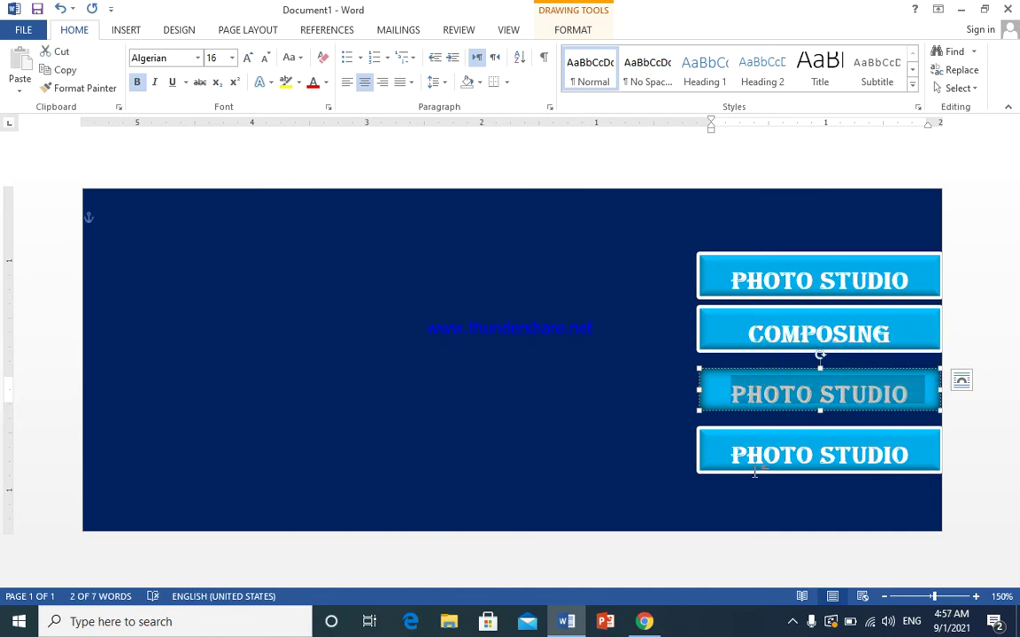
type("COLL")
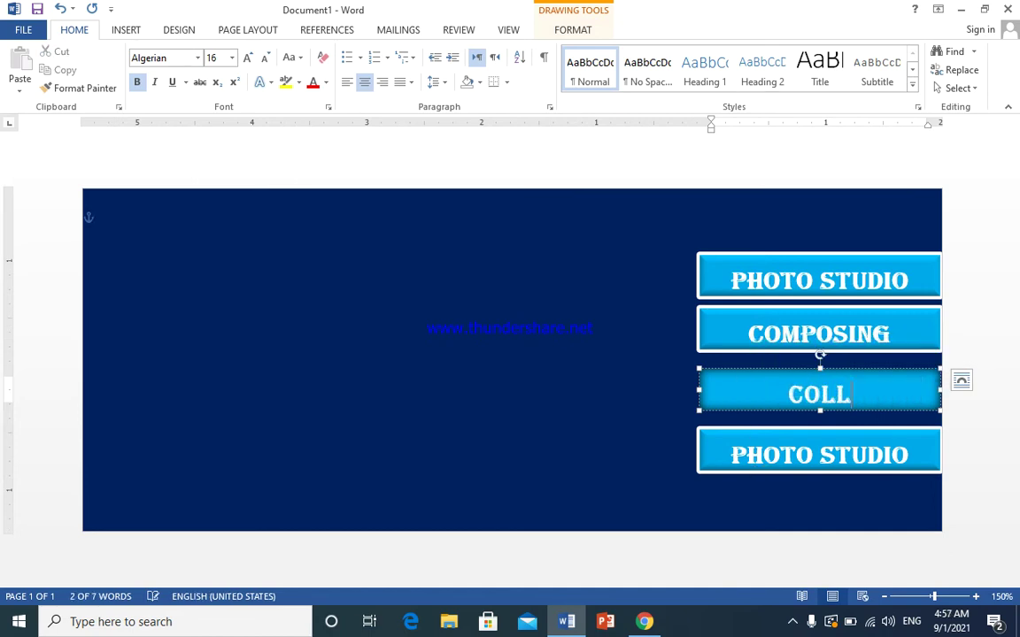
type("EGE BOOKS")
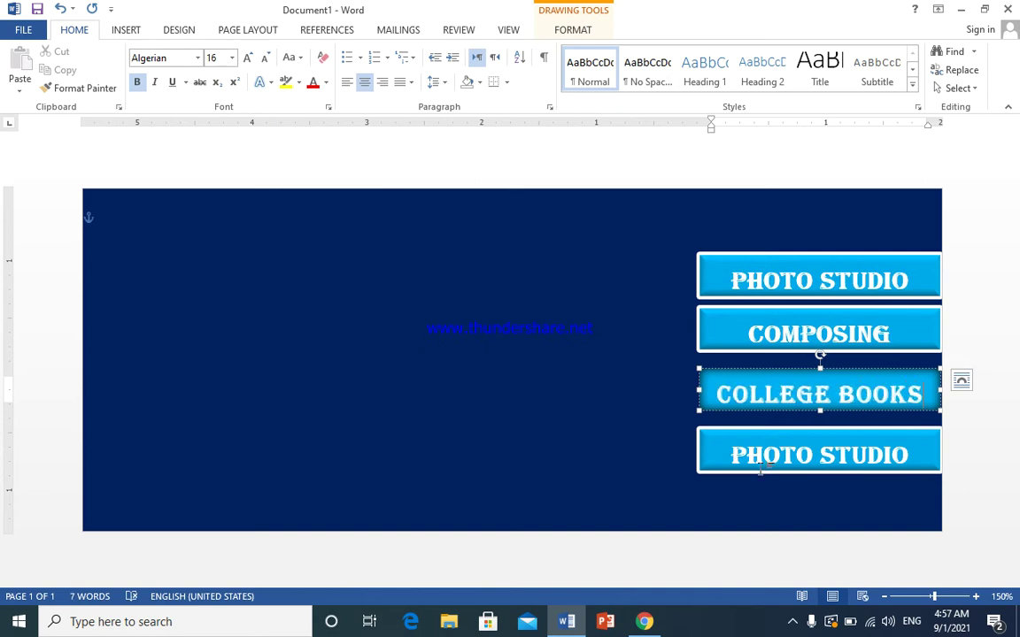
triple_click(920, 453)
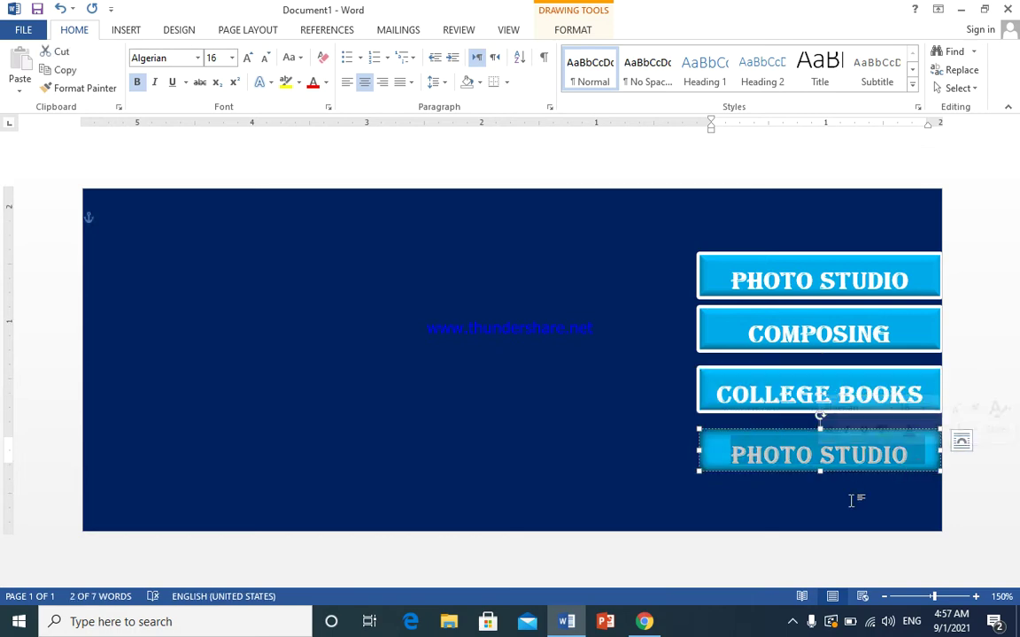
type("PHOTO ")
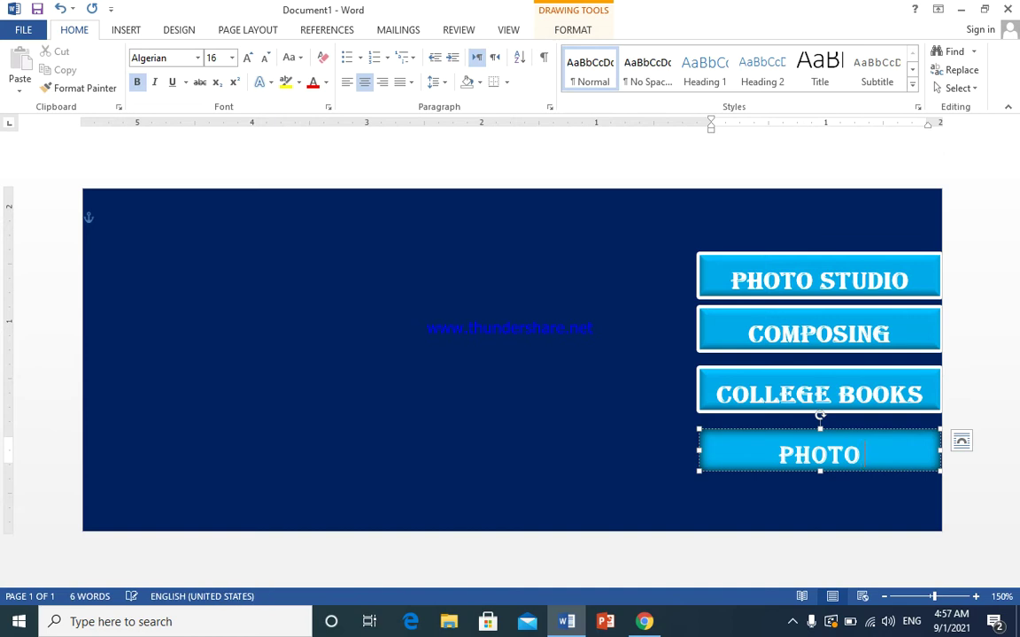
type("STSAT")
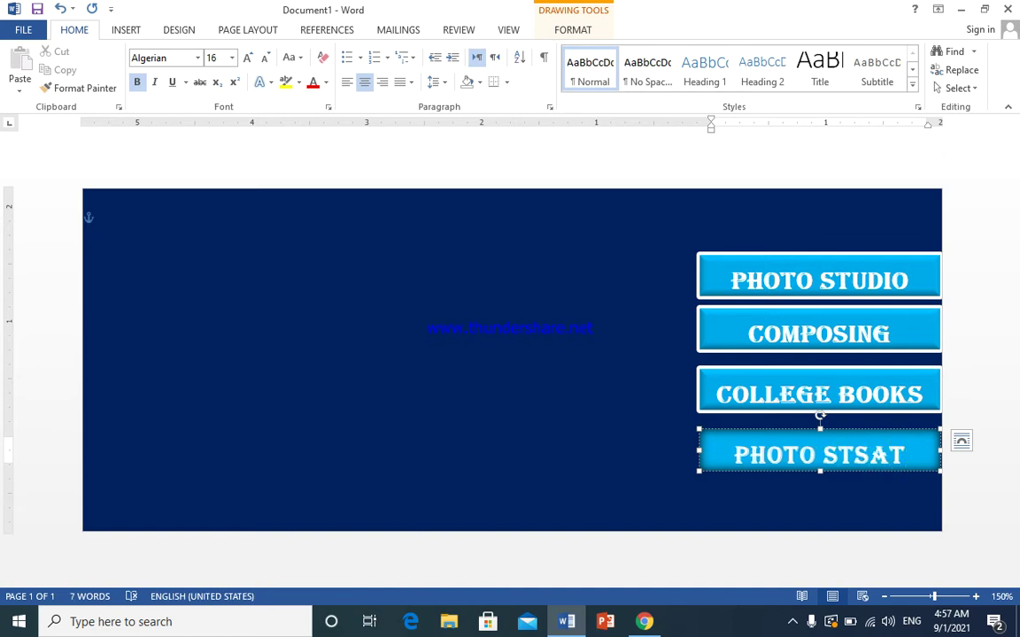
type("E")
key("BackSpace")
key("BackSpace")
key("BackSpace")
key("BackSpace")
key("BackSpace")
type("T")
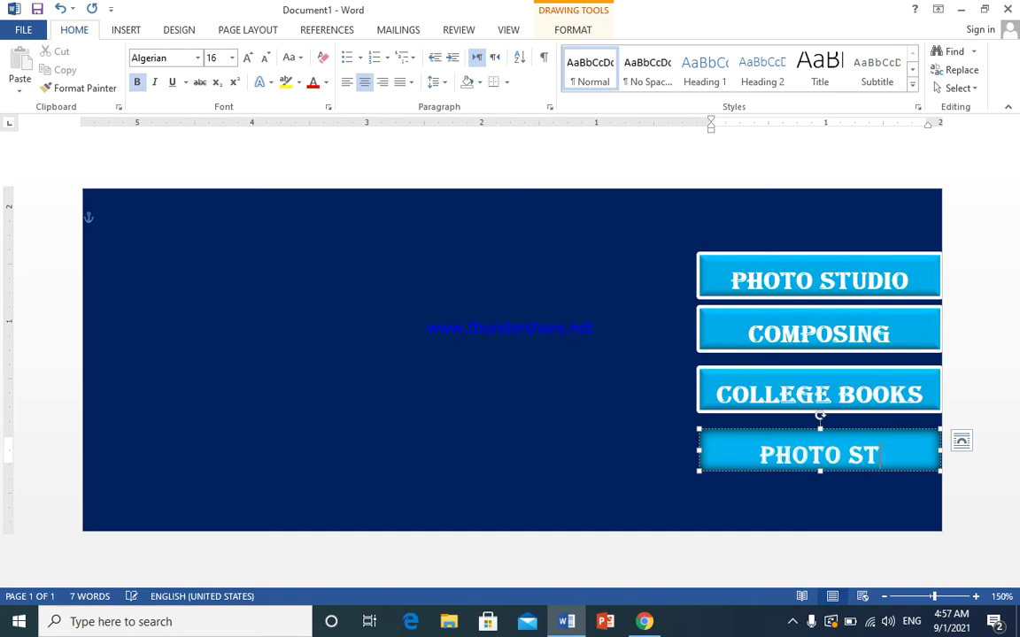
type("ATE")
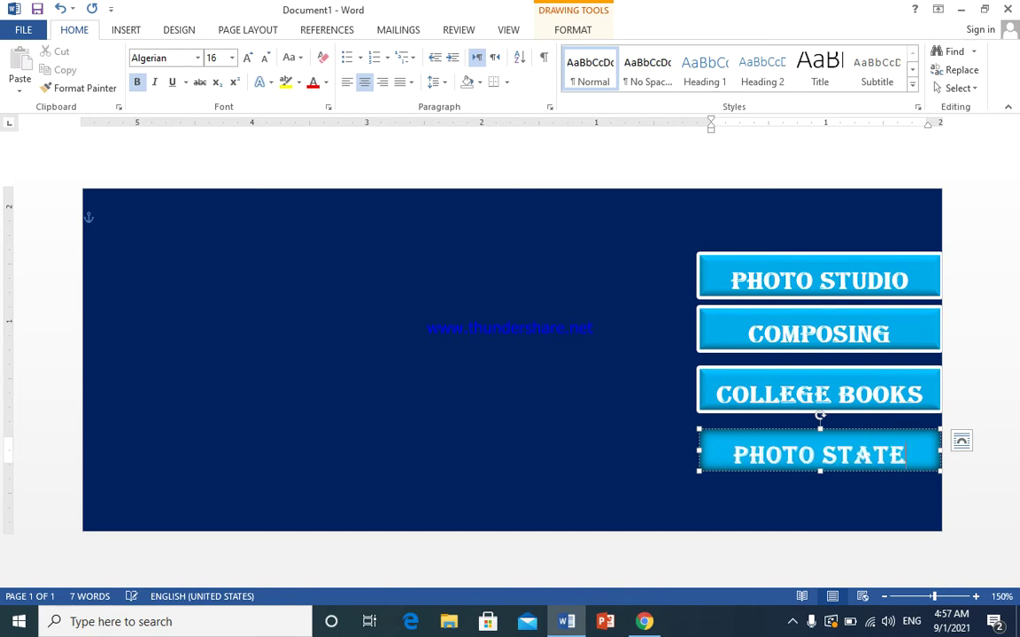
left_click(861, 505)
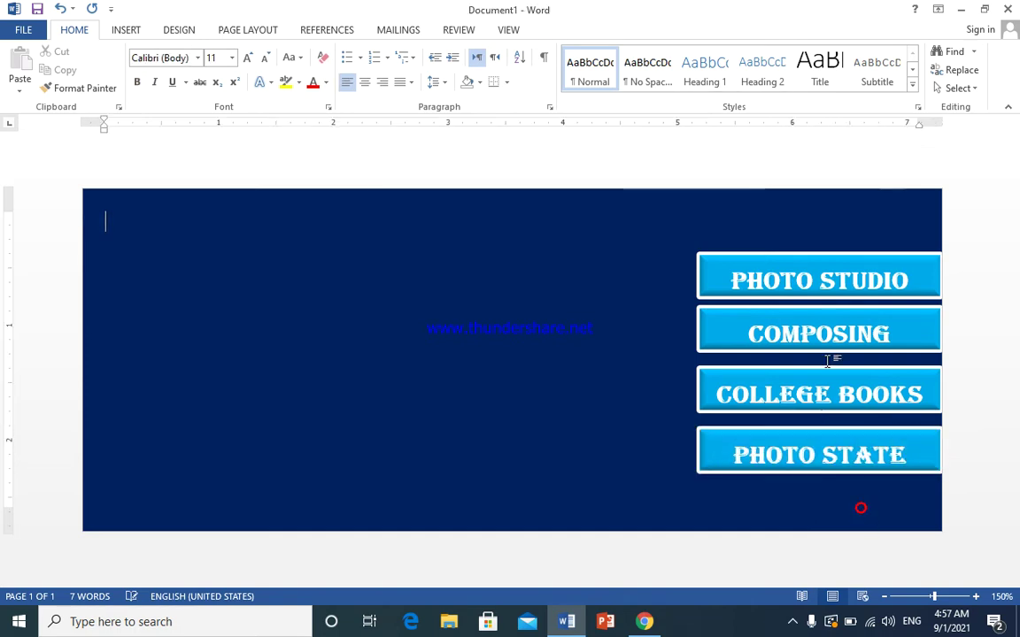
Step: Nudge PHOTO STUDIO up, COMPOSING down, and COLLEGE BOOKS and PHOTO STATE up for even spacing
left_click(824, 281)
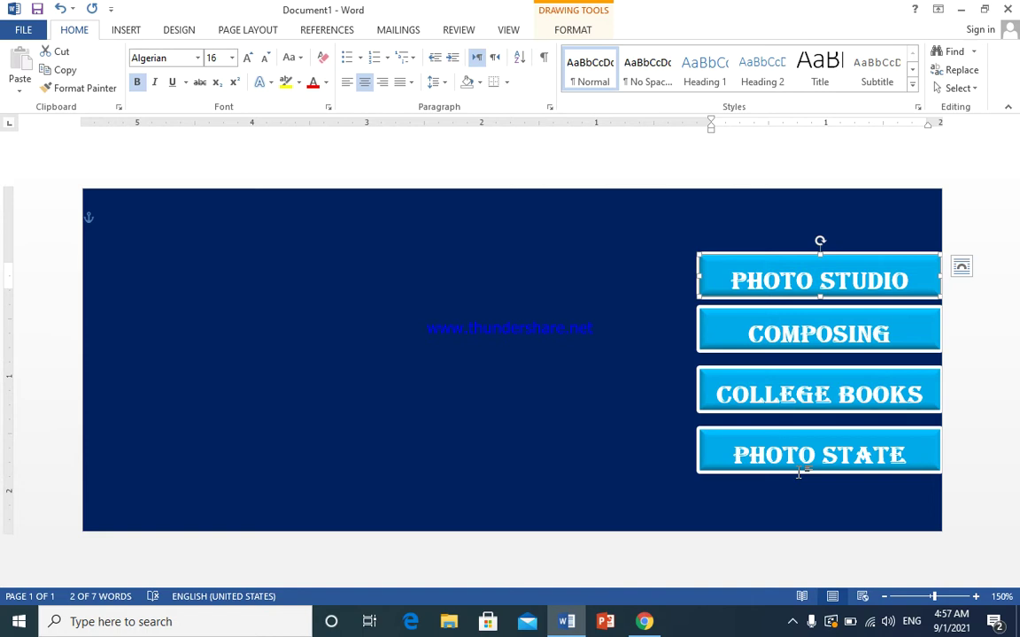
key("ctrl+Up")
key("ctrl+Up")
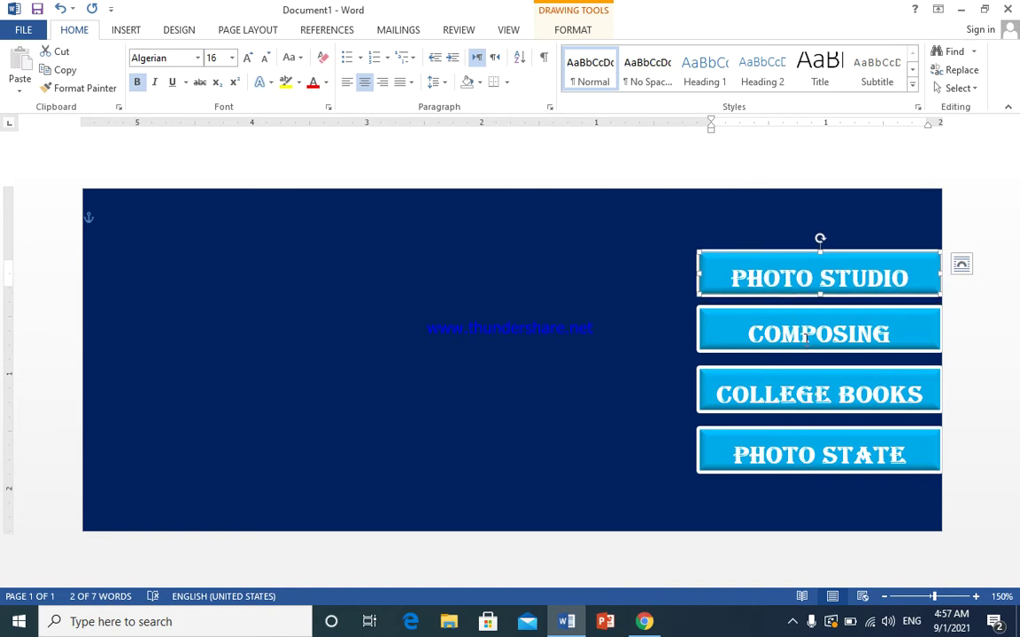
left_click(807, 338)
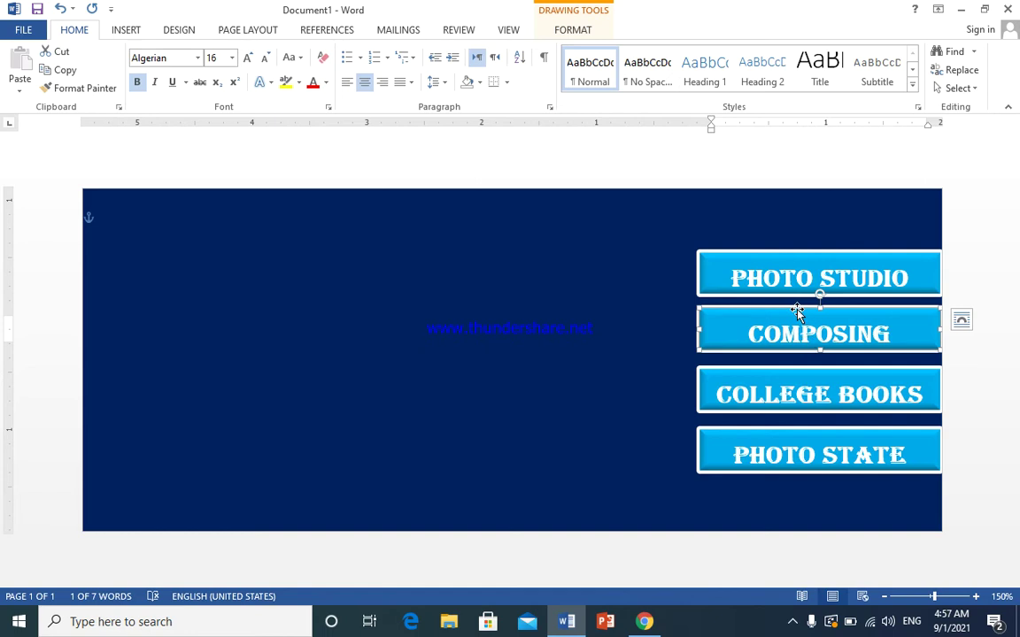
key("ctrl+Down")
left_click(836, 390)
left_click(827, 373)
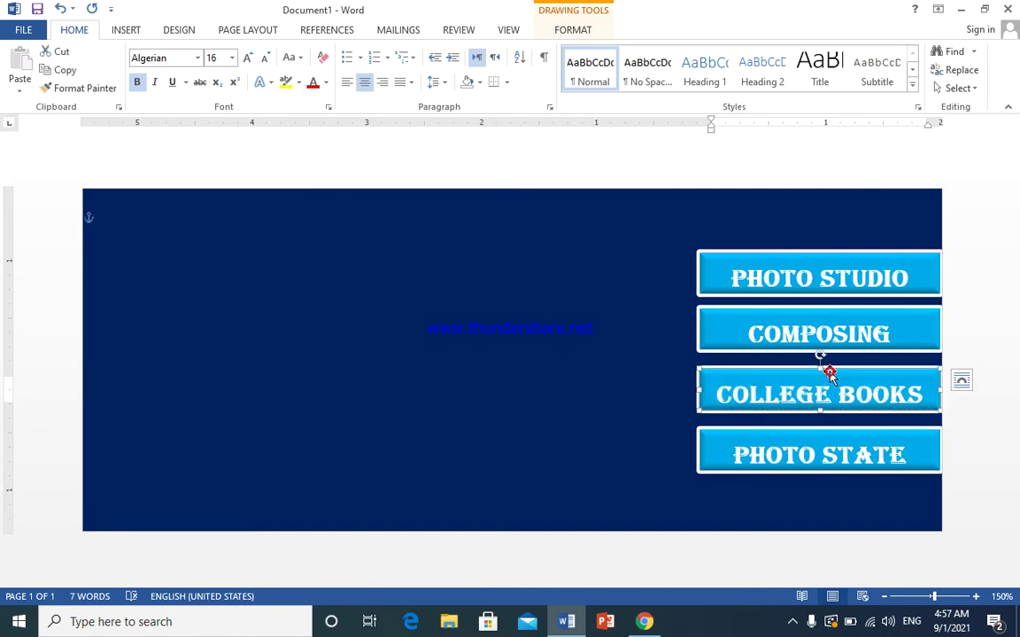
key("ctrl+Up")
key("ctrl+Up")
key("ctrl+Up")
key("ctrl+Up")
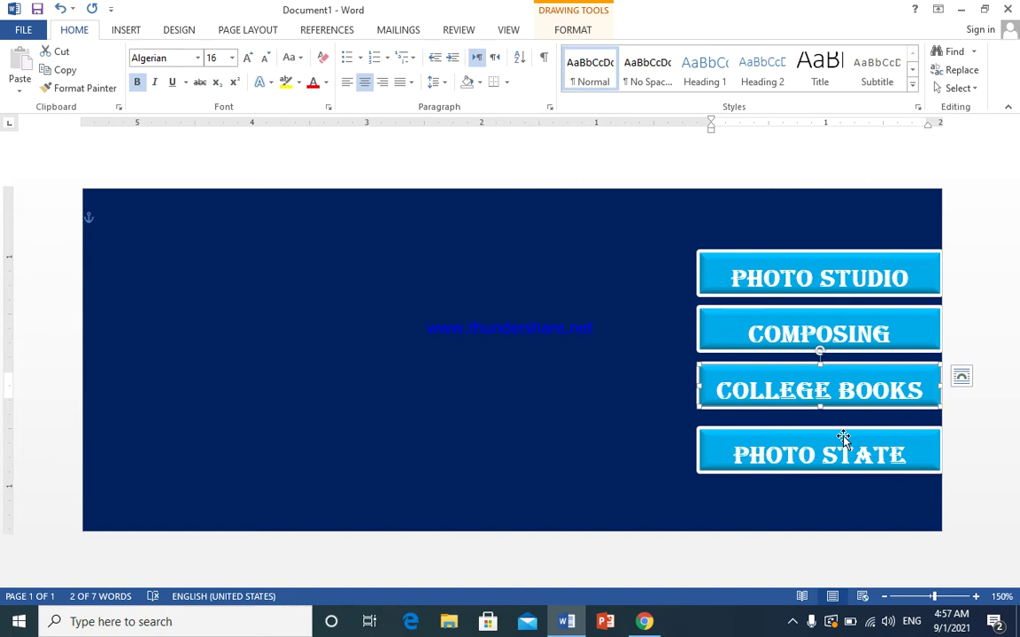
left_click(846, 435)
left_click(846, 431)
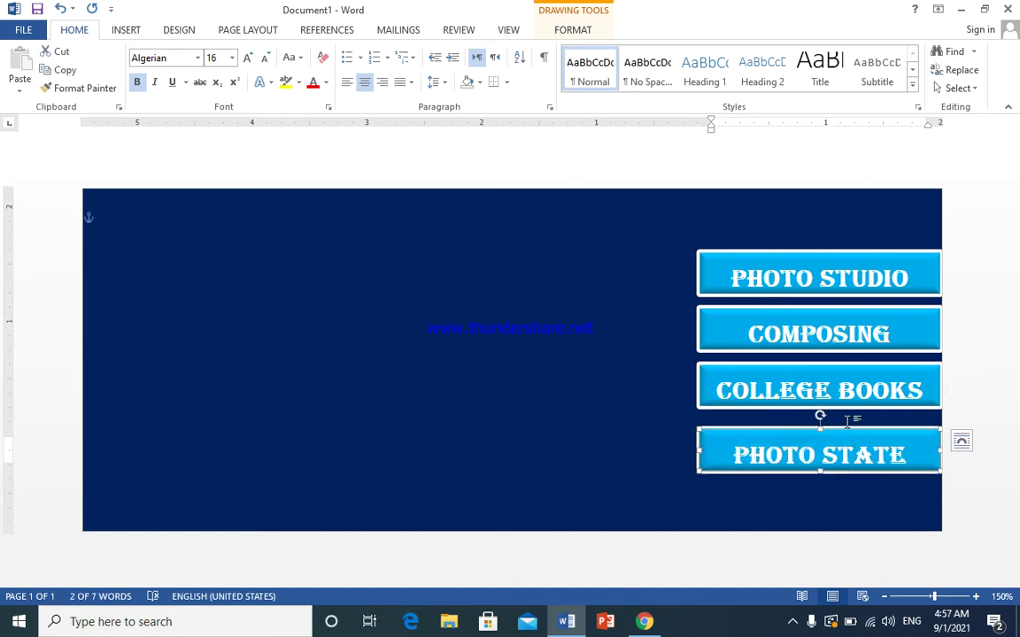
key("ctrl+Up")
key("ctrl+Up")
key("ctrl+Up")
key("ctrl+Up")
key("ctrl+Up")
key("ctrl+Up")
key("ctrl+Up")
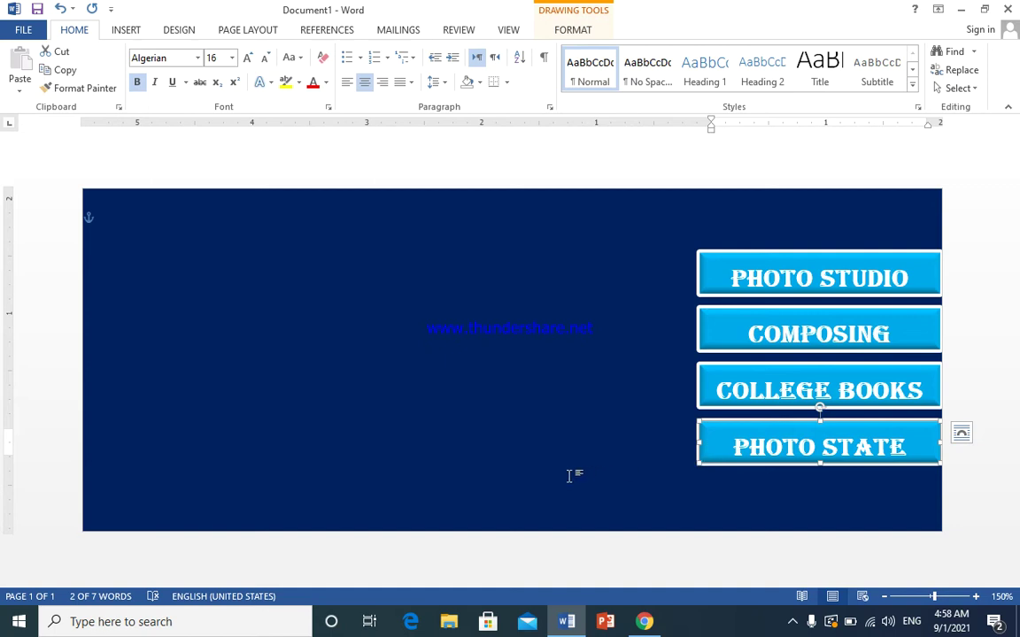
Step: Deselect the buttons and dismiss the banner's shortcut menu
left_click(530, 489)
right_click(531, 492)
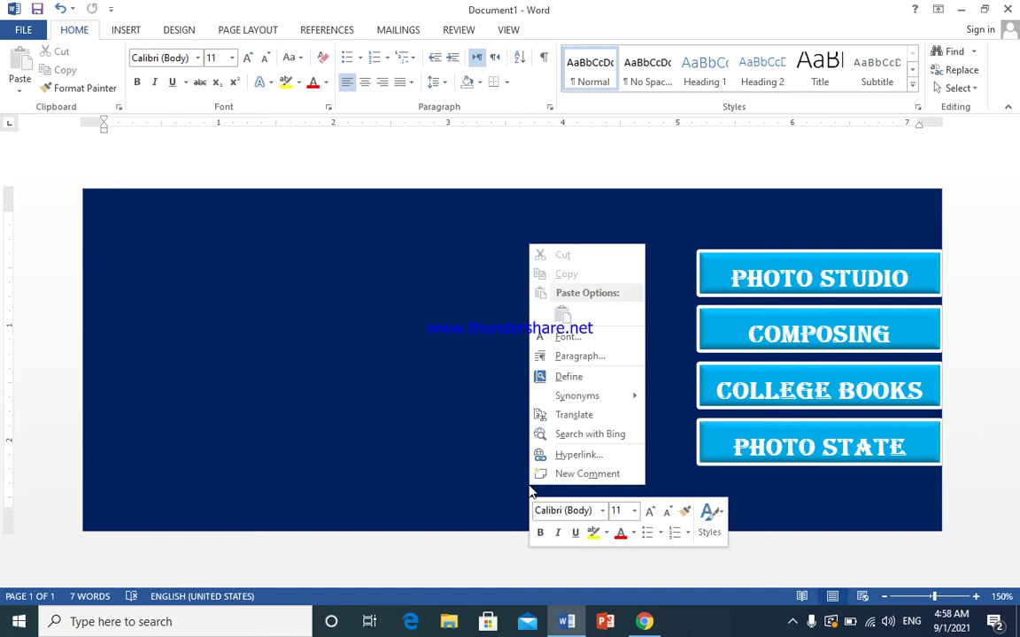
left_click(459, 344)
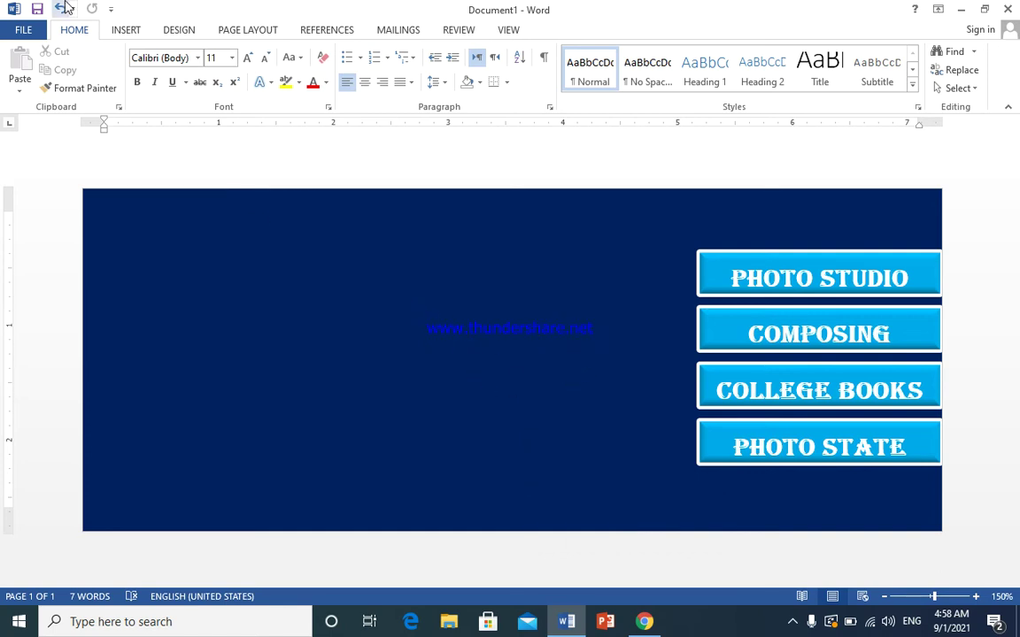
left_click(126, 29)
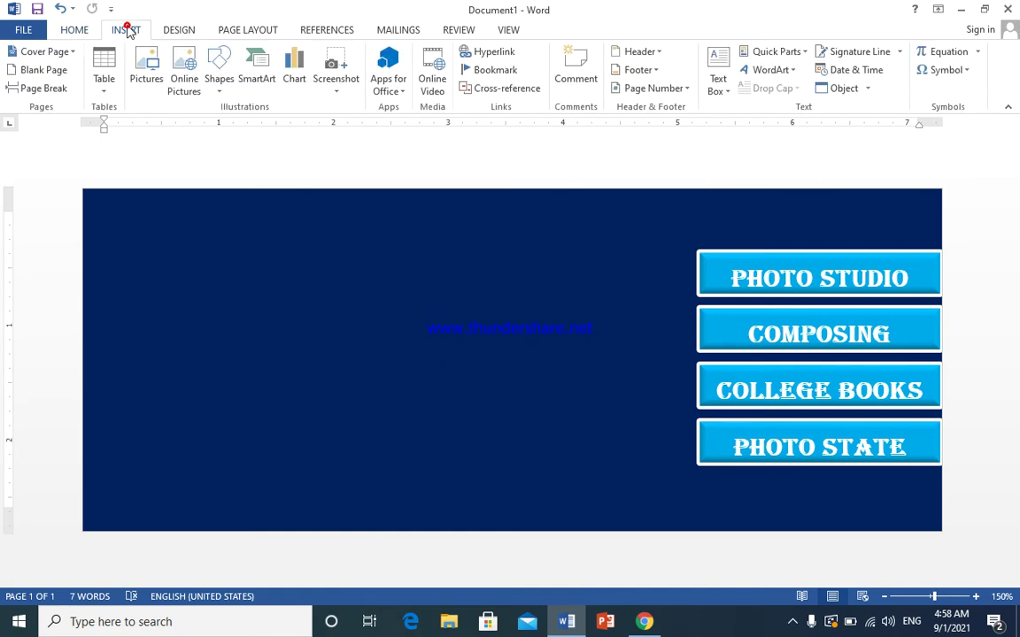
Step: Insert an outlined-style WordArt reading 'modern' and drag it toward the banner centre
left_click(769, 70)
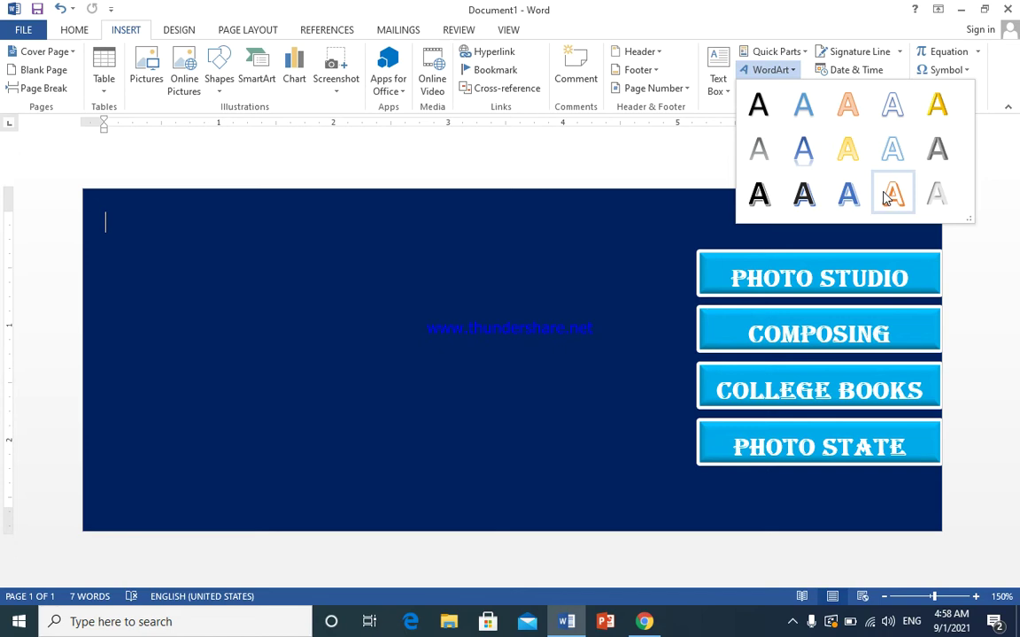
left_click(804, 195)
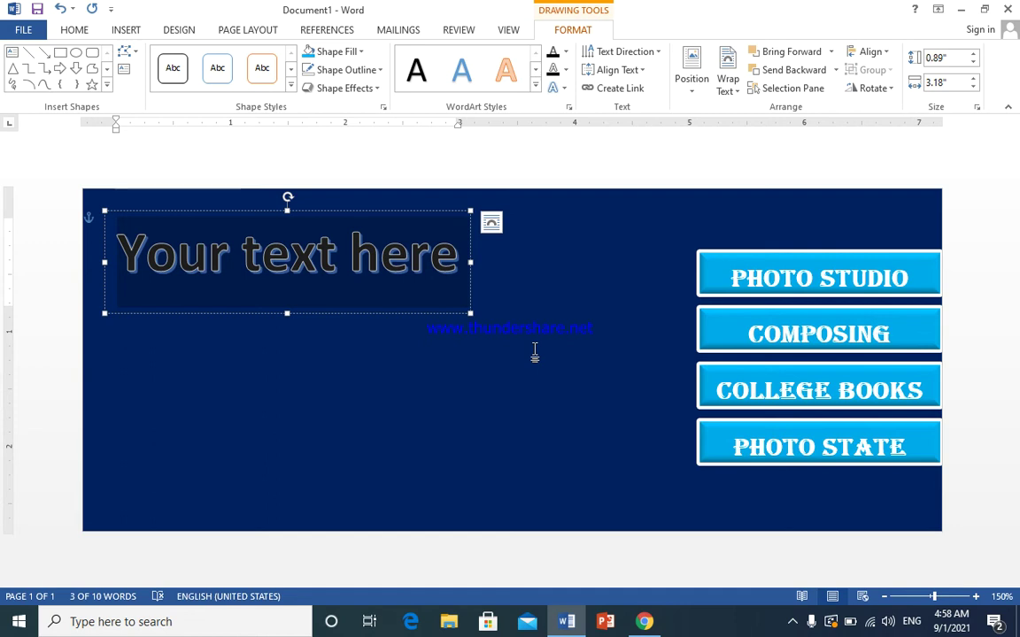
type("mo")
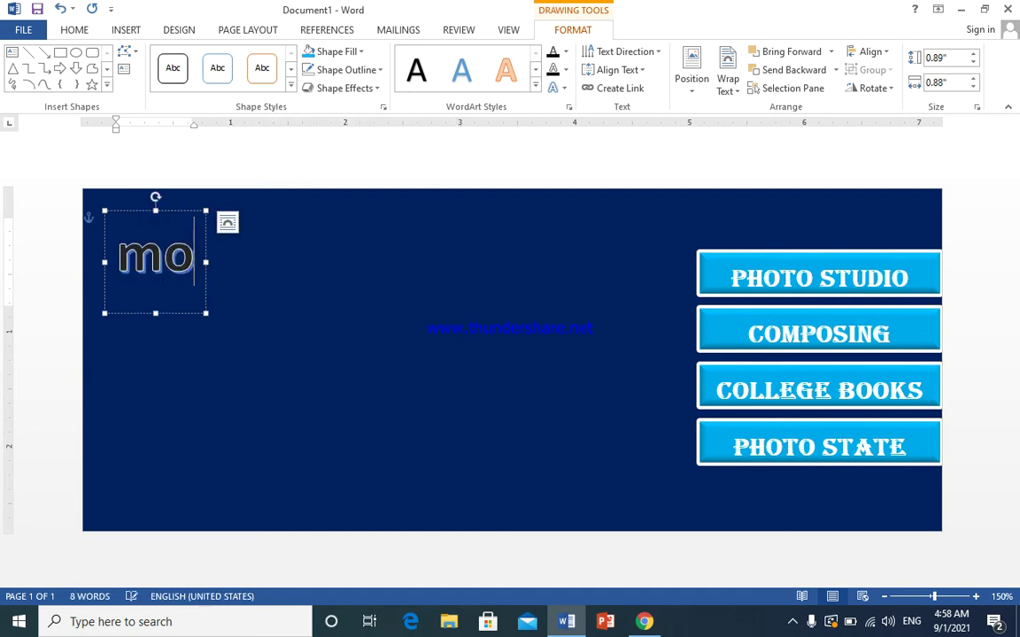
type("de")
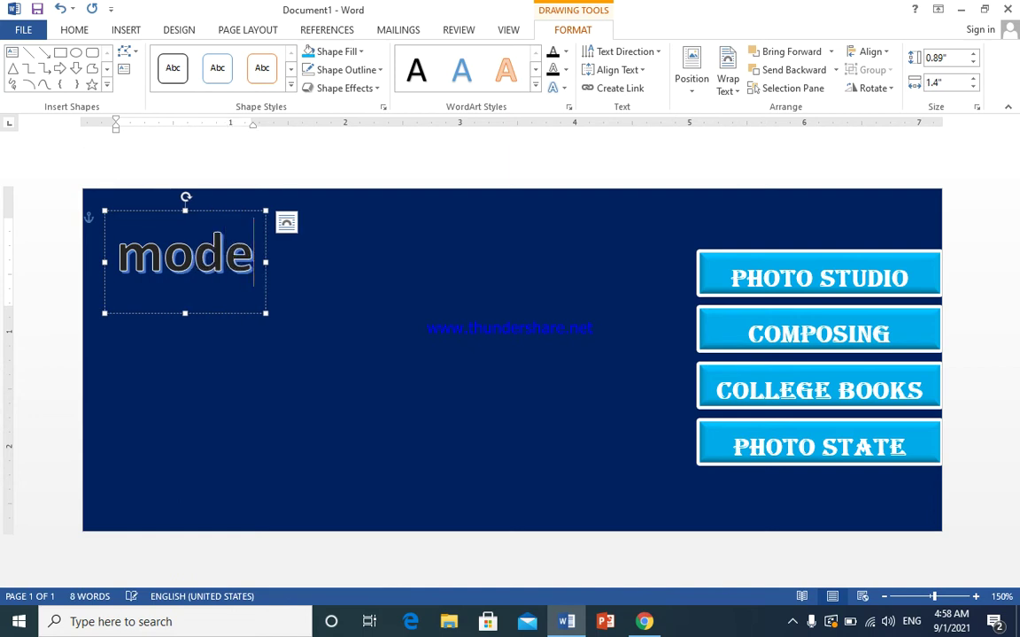
type("rn")
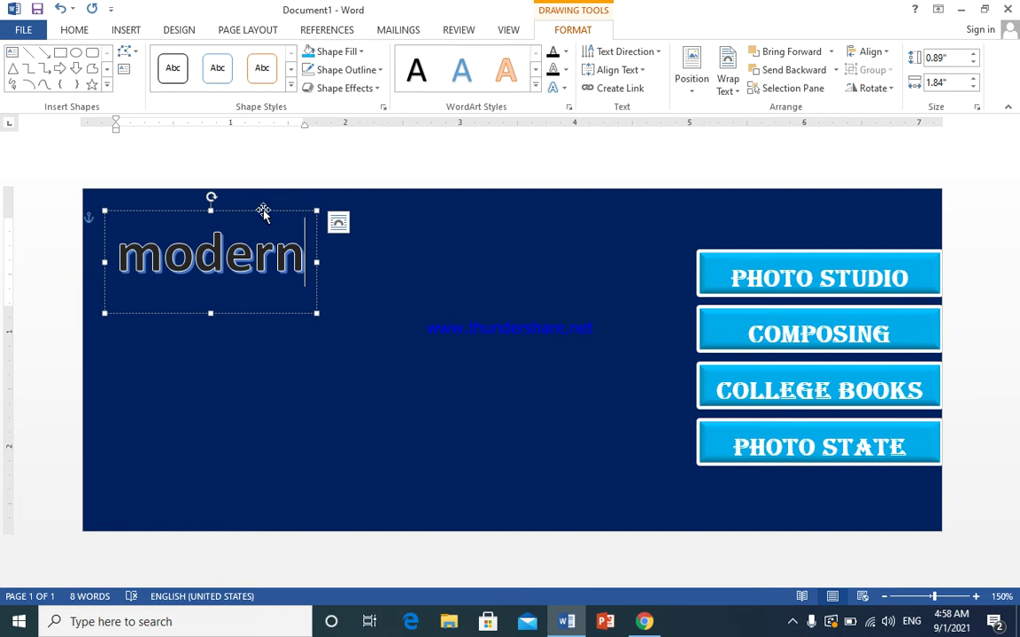
left_click_drag(265, 213, 524, 289)
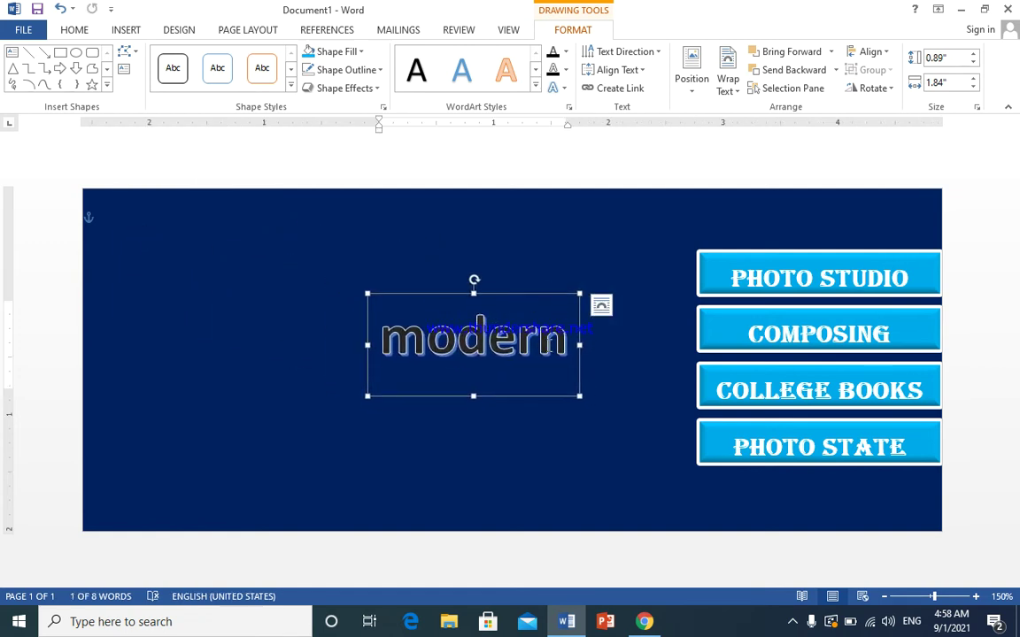
Step: Colour the 'modern' WordArt letters red with a blue text outline
double_click(550, 346)
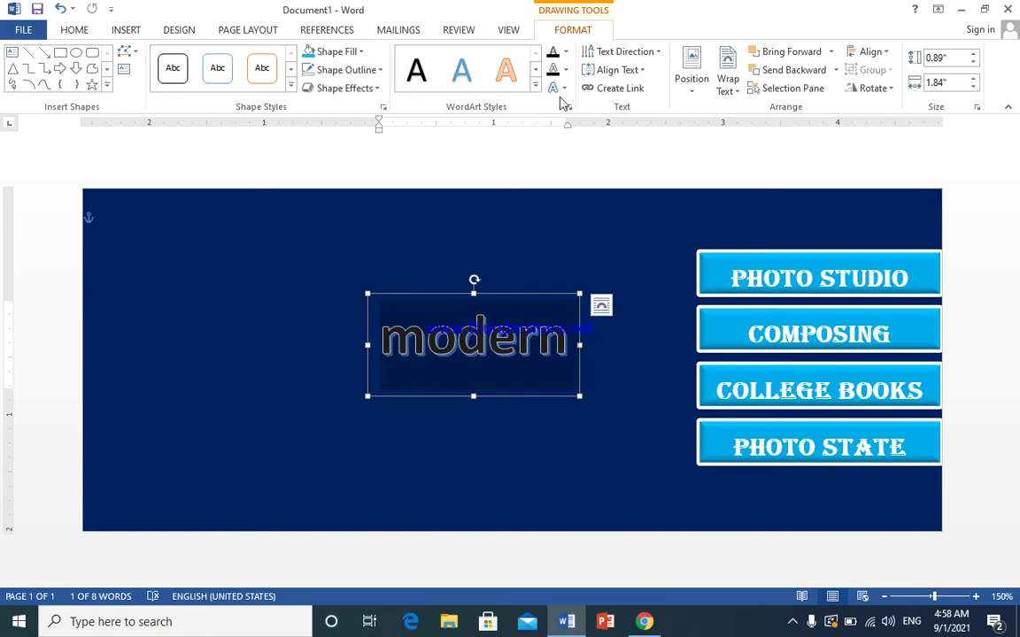
left_click(566, 51)
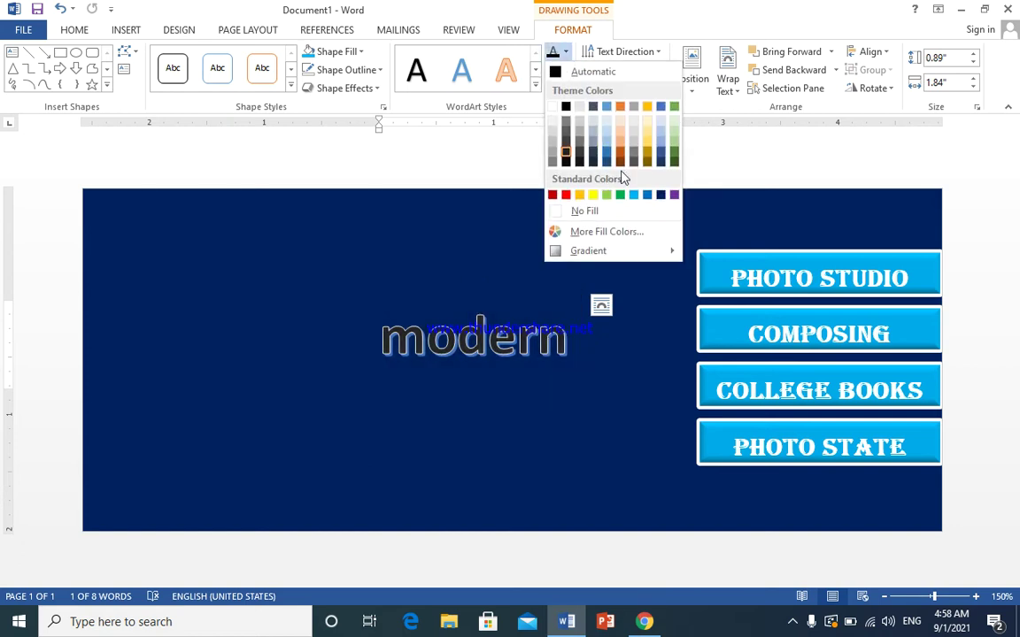
left_click(565, 195)
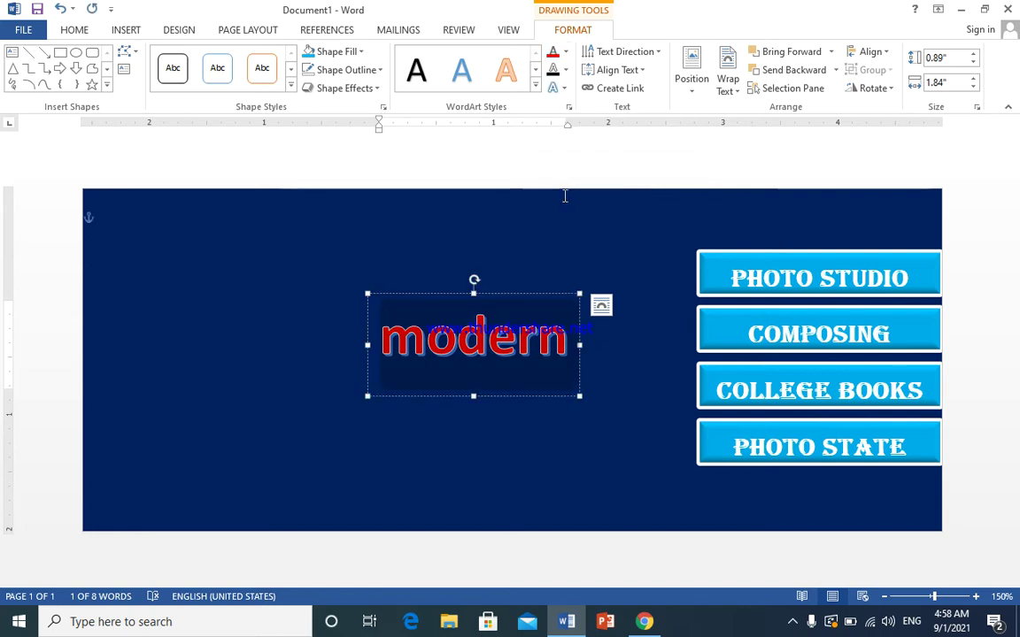
left_click(563, 74)
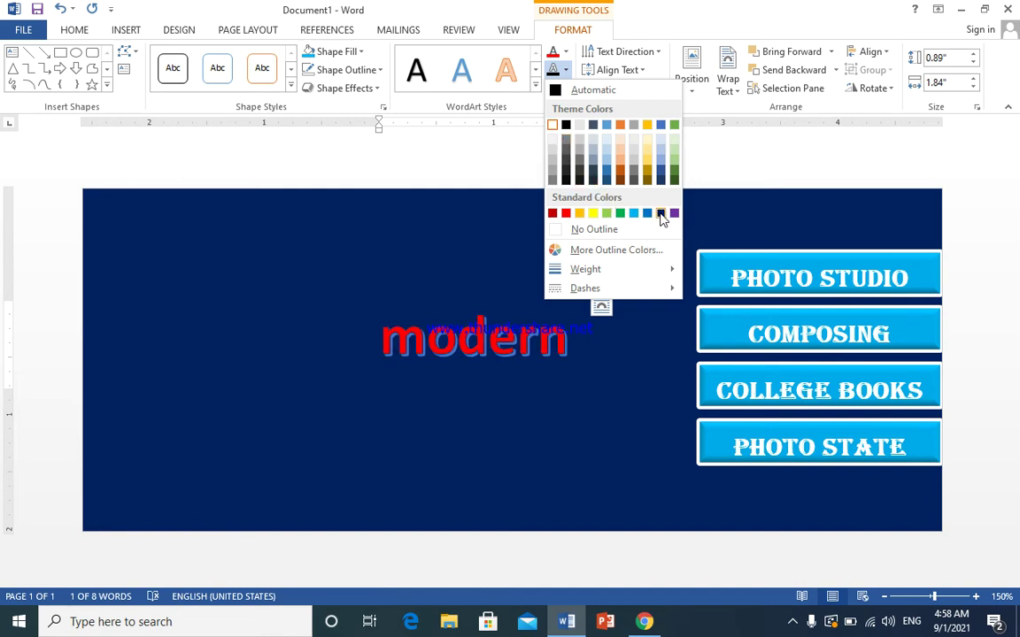
left_click(632, 214)
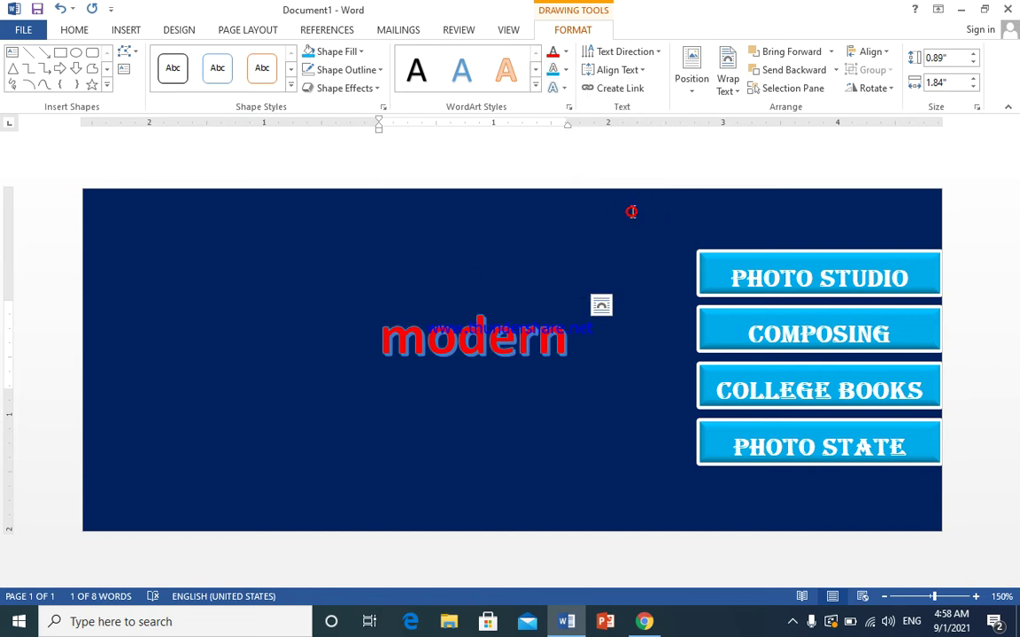
left_click_drag(424, 345, 395, 352)
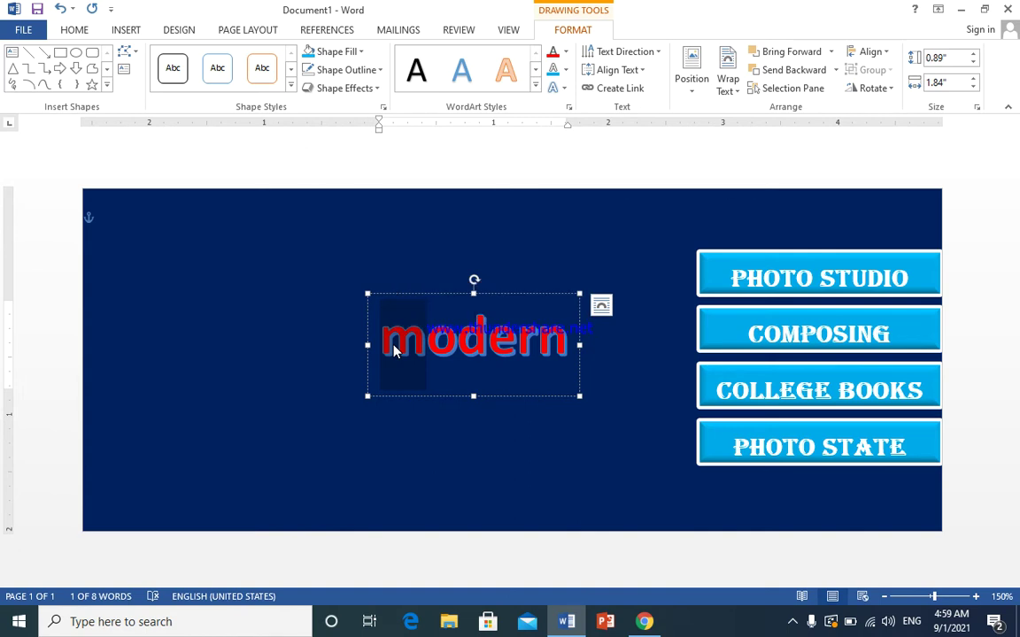
Step: Capitalise the title to 'Modern' and trim its box to 0.63 inch tall
type("M")
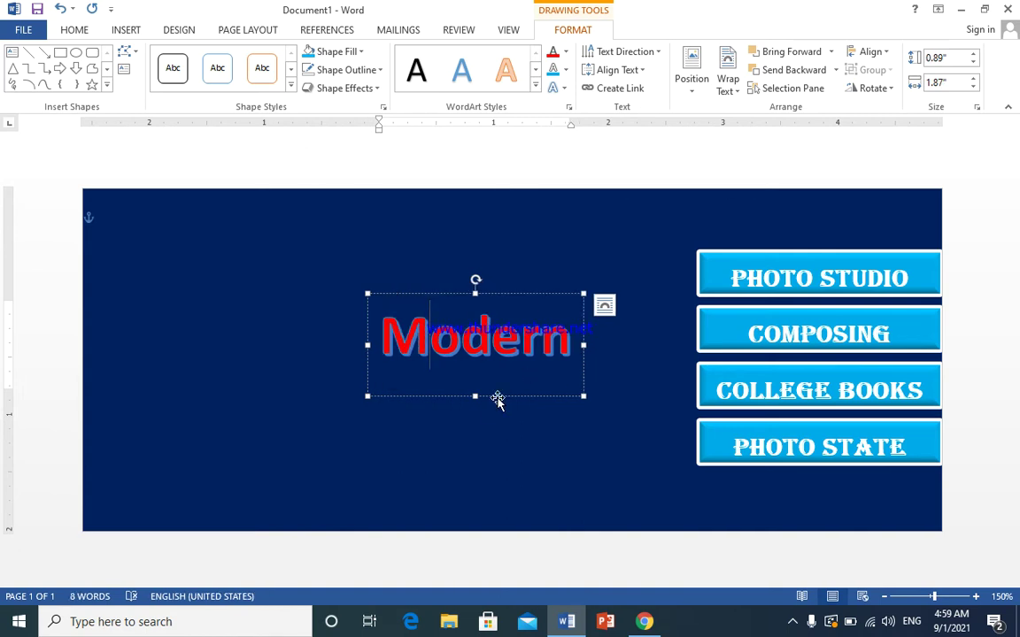
left_click(495, 397)
left_click_drag(474, 396, 483, 372)
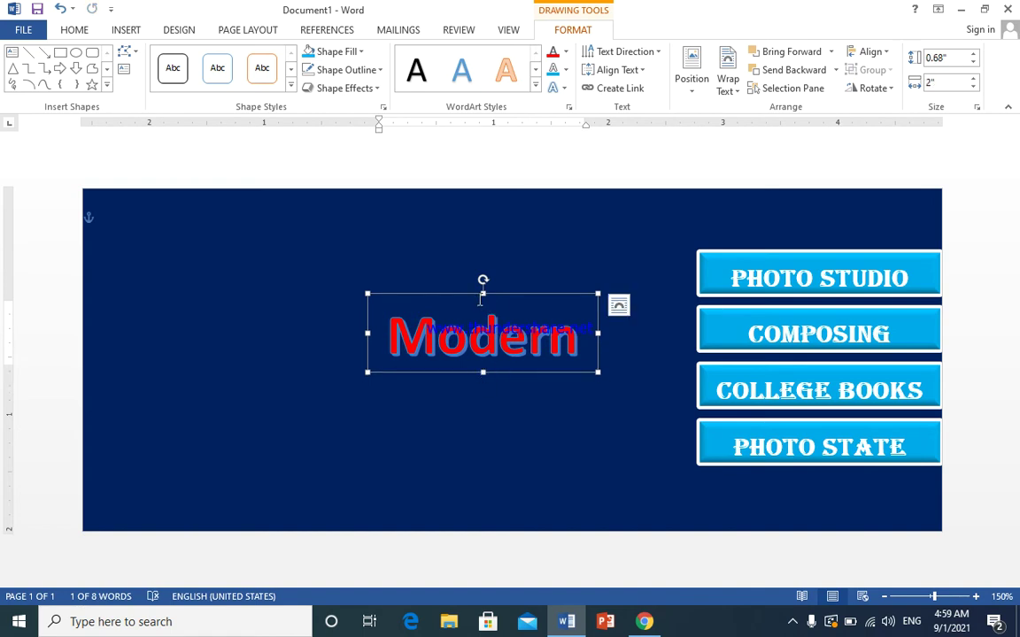
left_click_drag(483, 295, 483, 302)
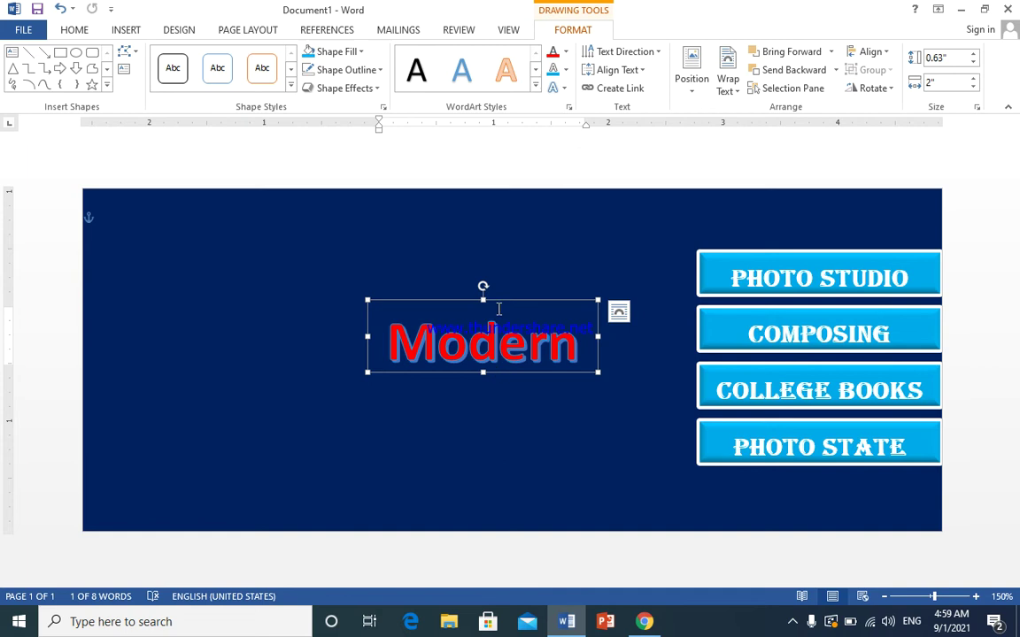
Step: Raise the Modern box slightly and set its Shape Outline to No Outline
left_click_drag(514, 300, 507, 272)
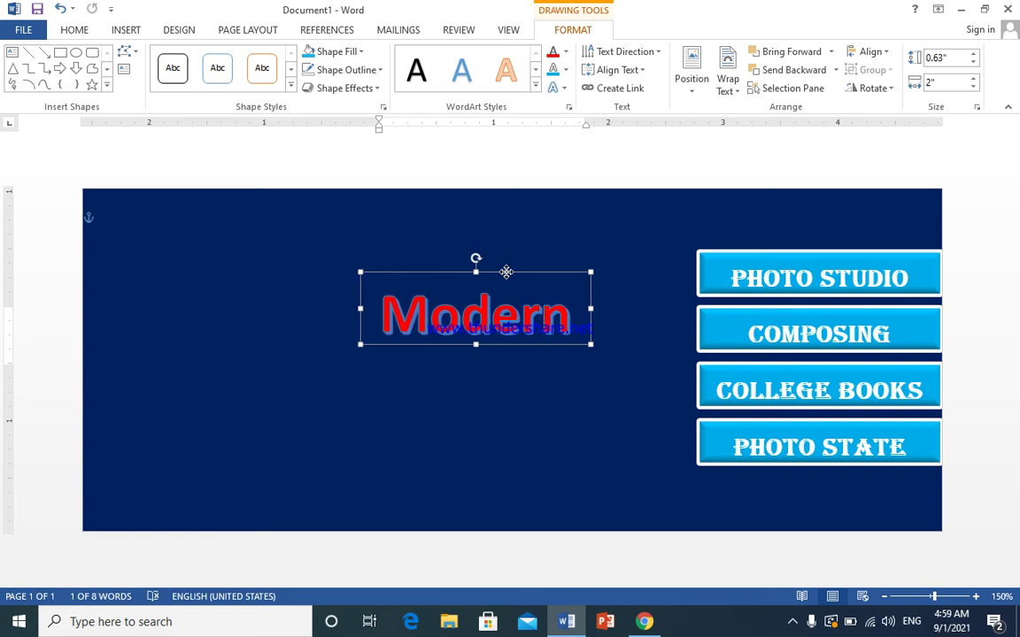
left_click(379, 69)
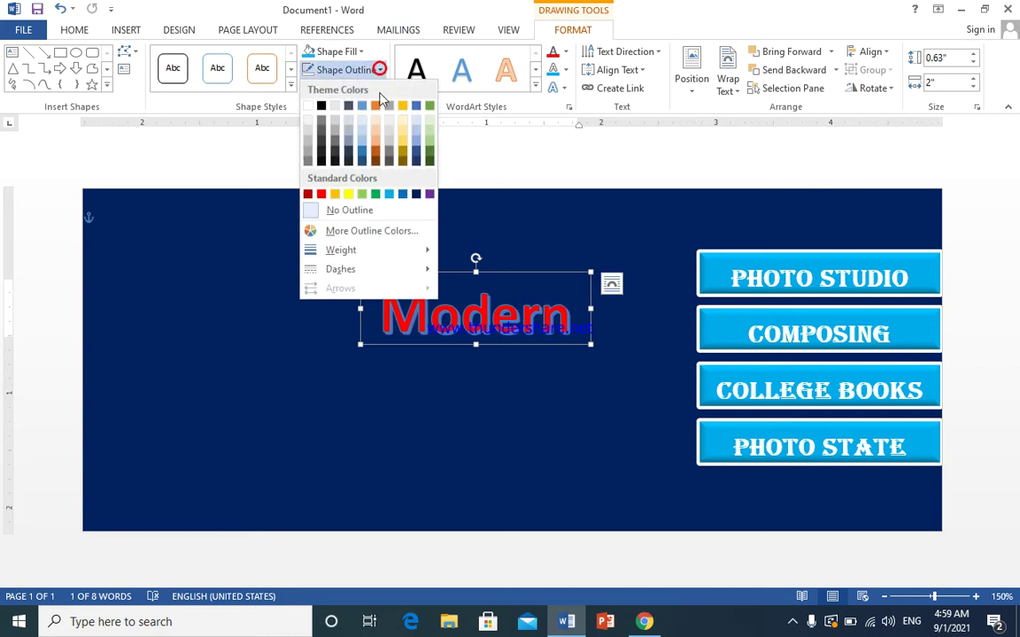
left_click(372, 210)
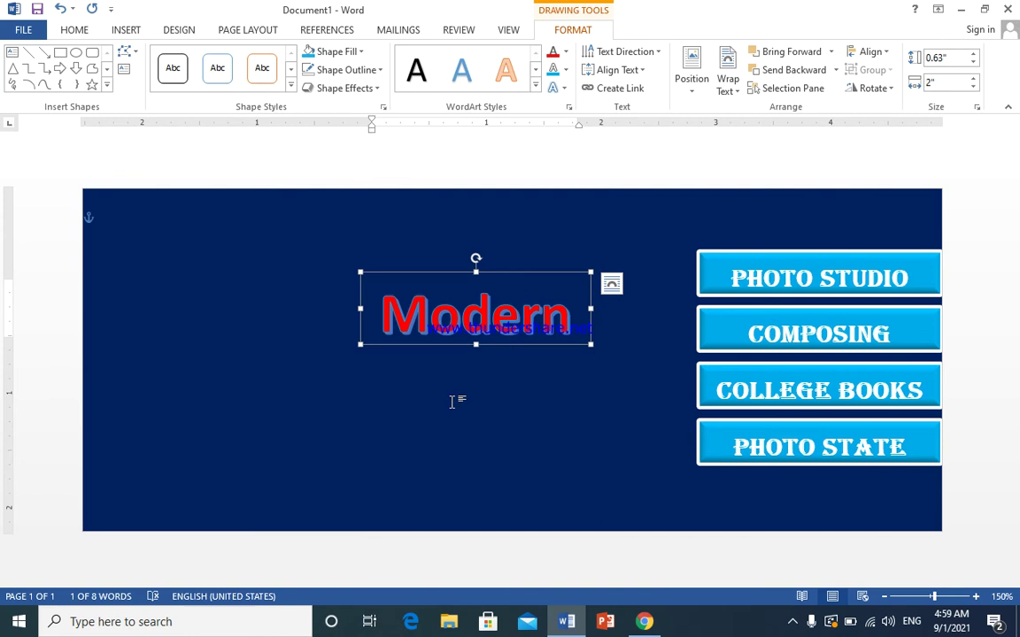
Step: Draw a text box beneath the Modern title and type 'Book center' in it
left_click(124, 29)
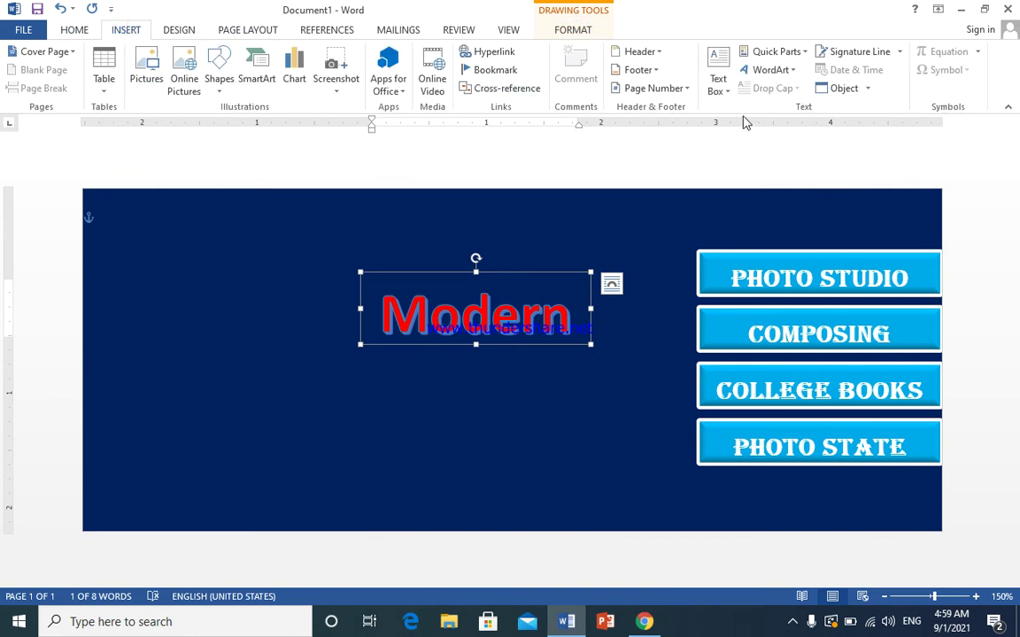
left_click(715, 81)
left_click(738, 127)
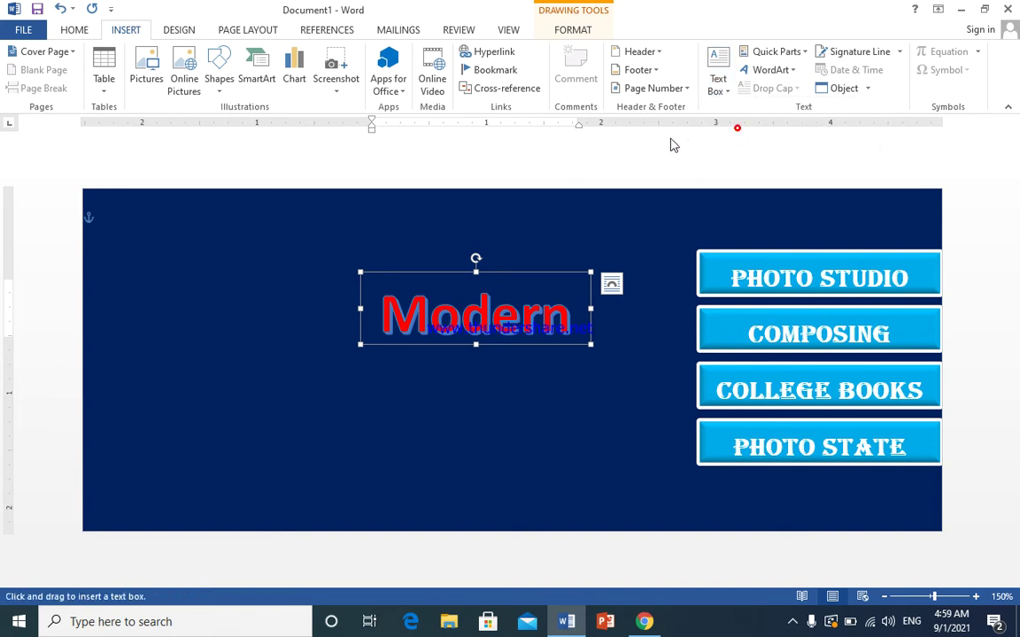
left_click_drag(376, 352, 571, 386)
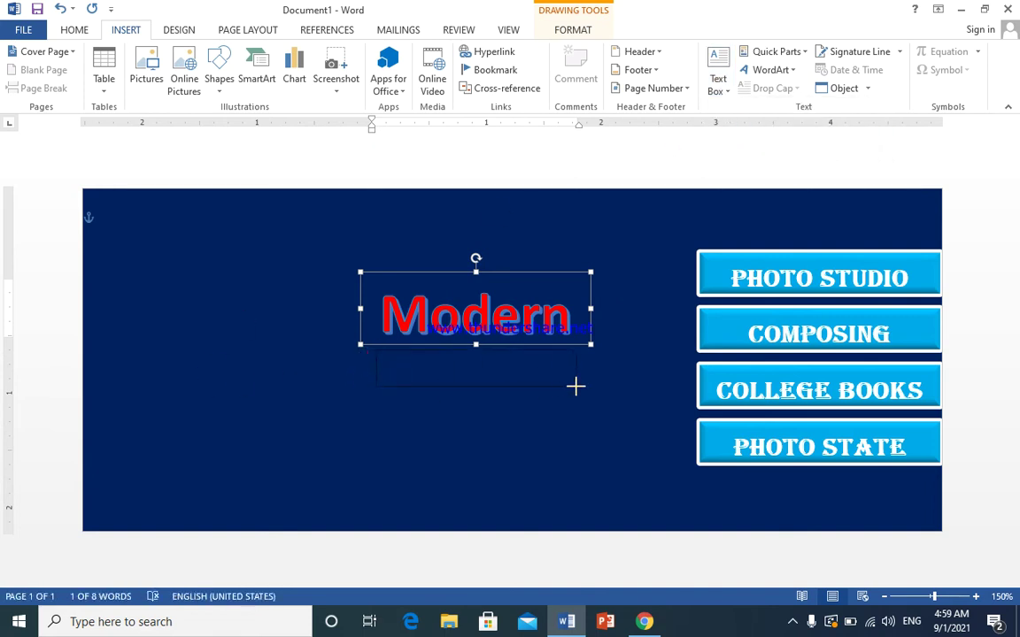
left_click_drag(575, 386, 576, 386)
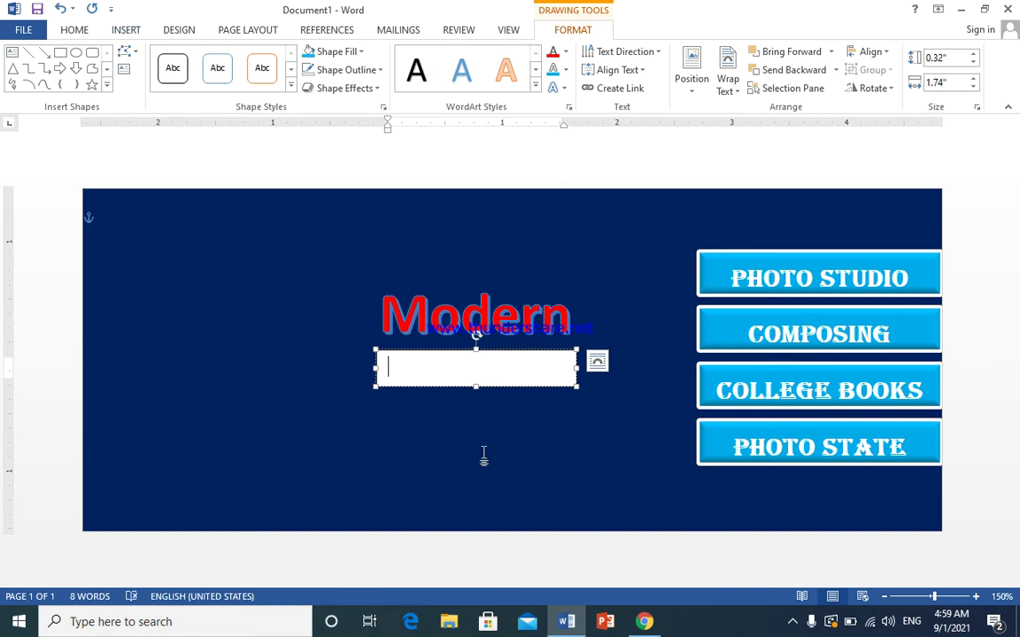
type("BO")
type("OK")
key("BackSpace")
key("BackSpace")
type("oo")
type("er")
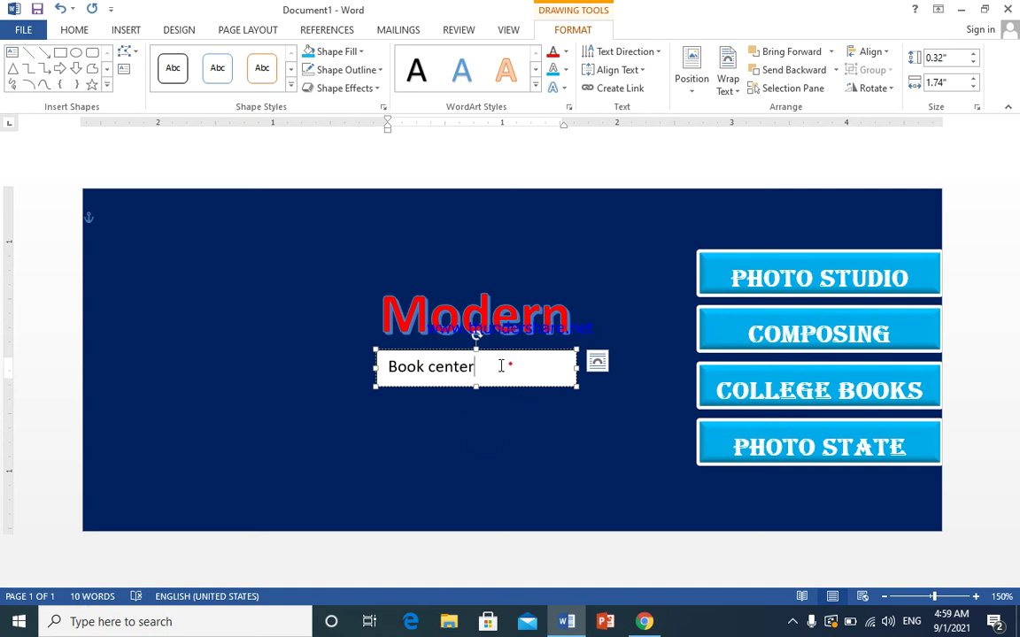
left_click_drag(510, 363, 396, 372)
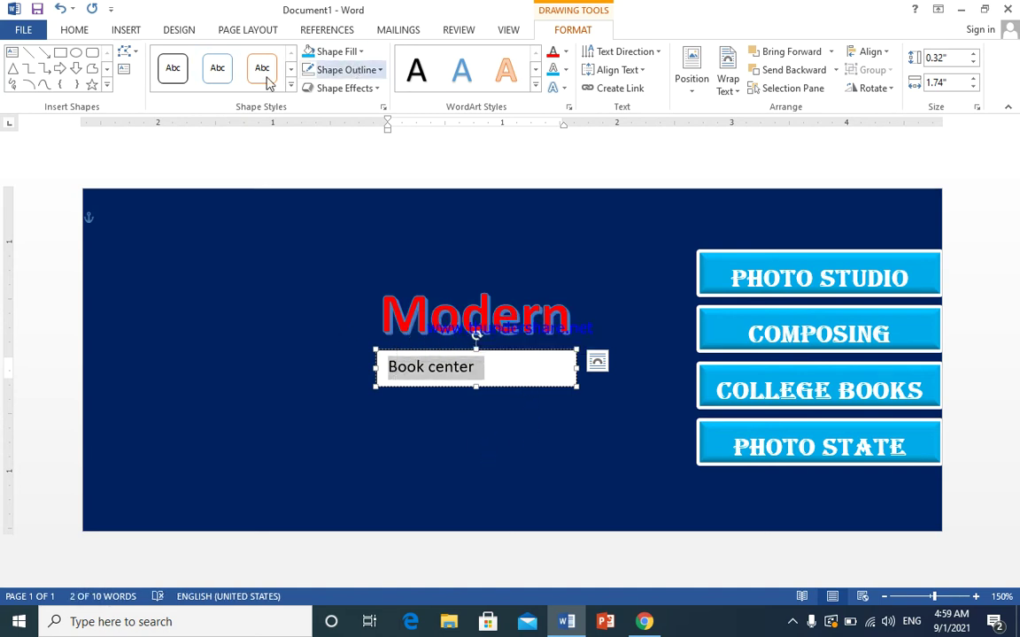
Step: Make 'Book center' bold, enlarge its font and centre it in the box
left_click(79, 30)
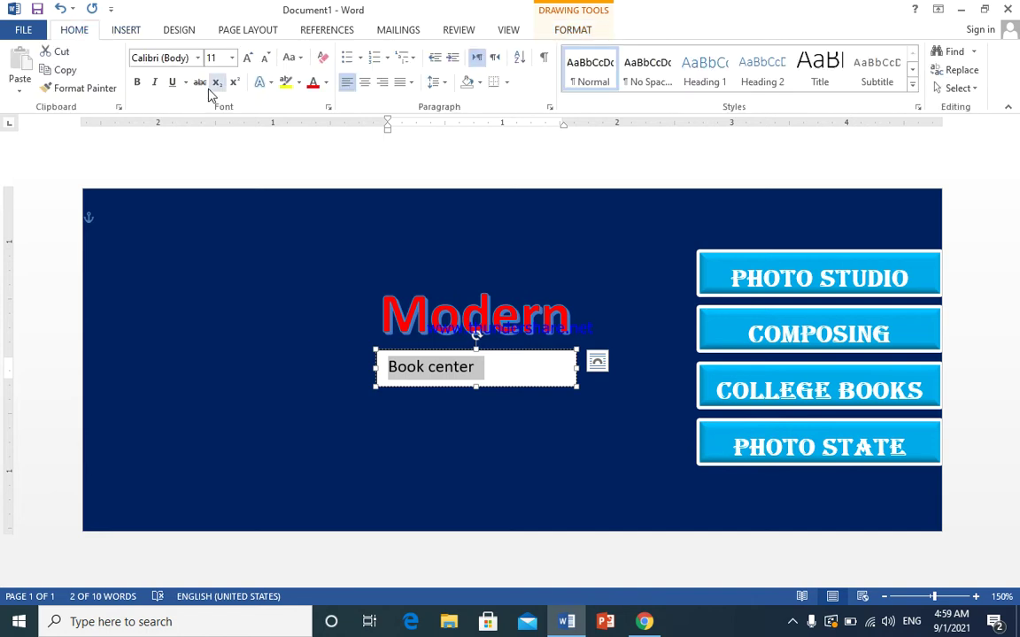
left_click(138, 82)
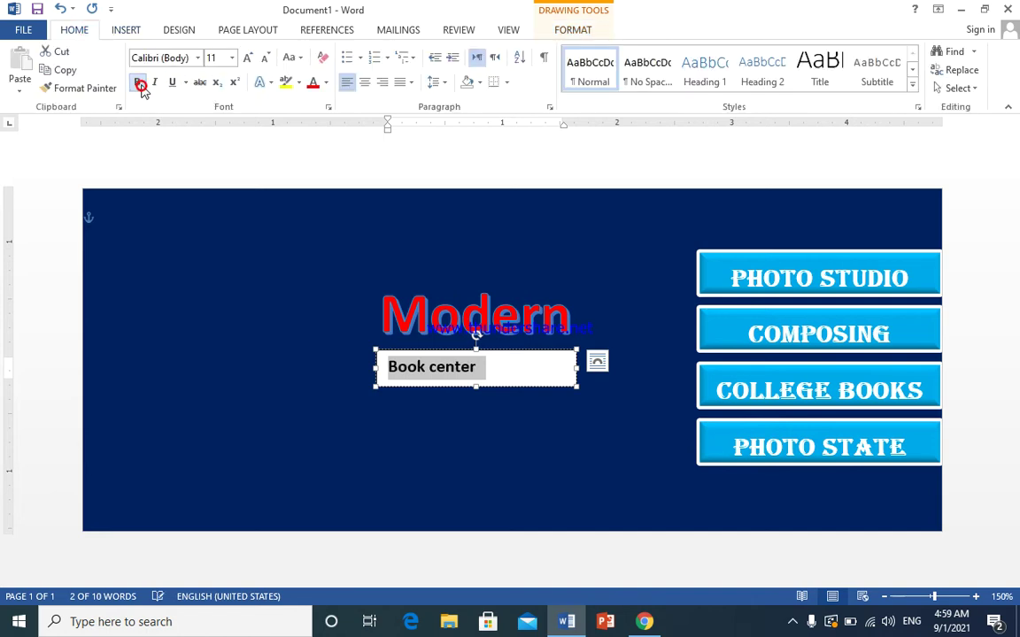
left_click(247, 64)
left_click(246, 64)
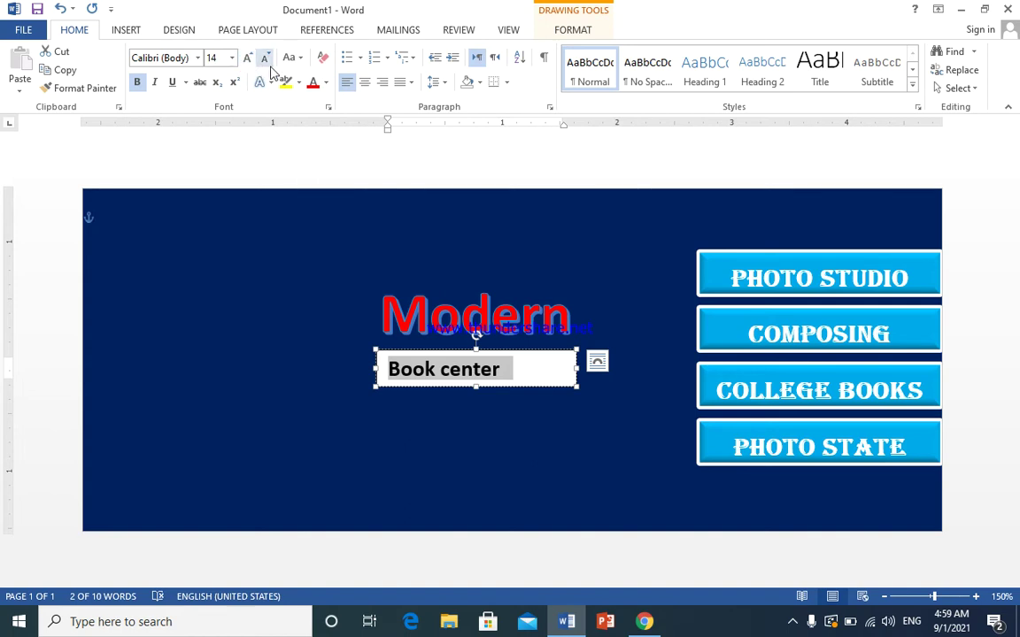
left_click(366, 82)
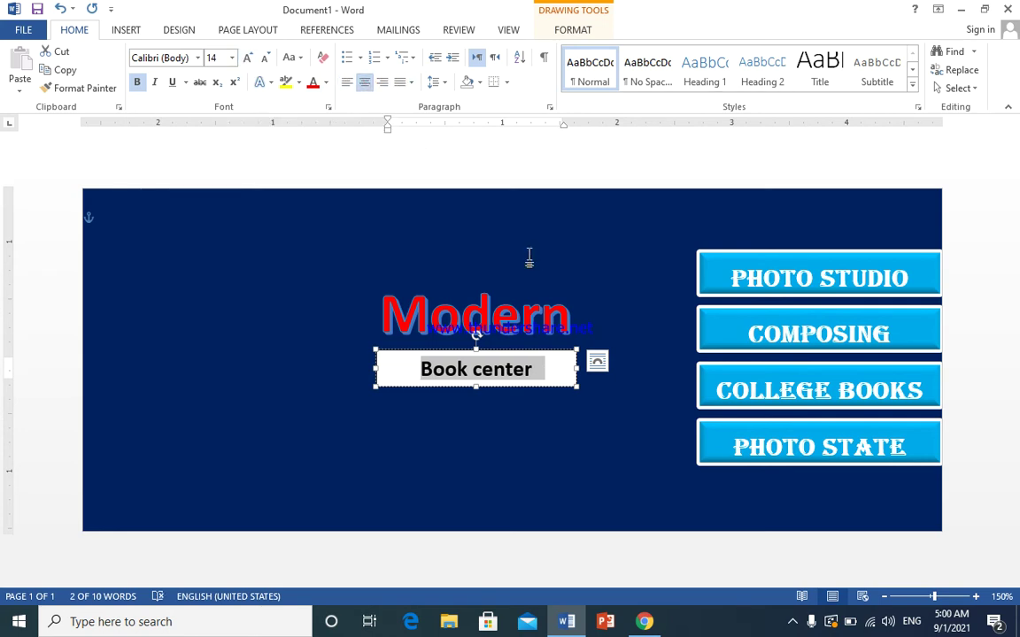
Step: Bring the text to 16 pt and trim the Book center box to 0.32 by 1.41 inches
left_click(571, 370)
left_click_drag(574, 371, 533, 375)
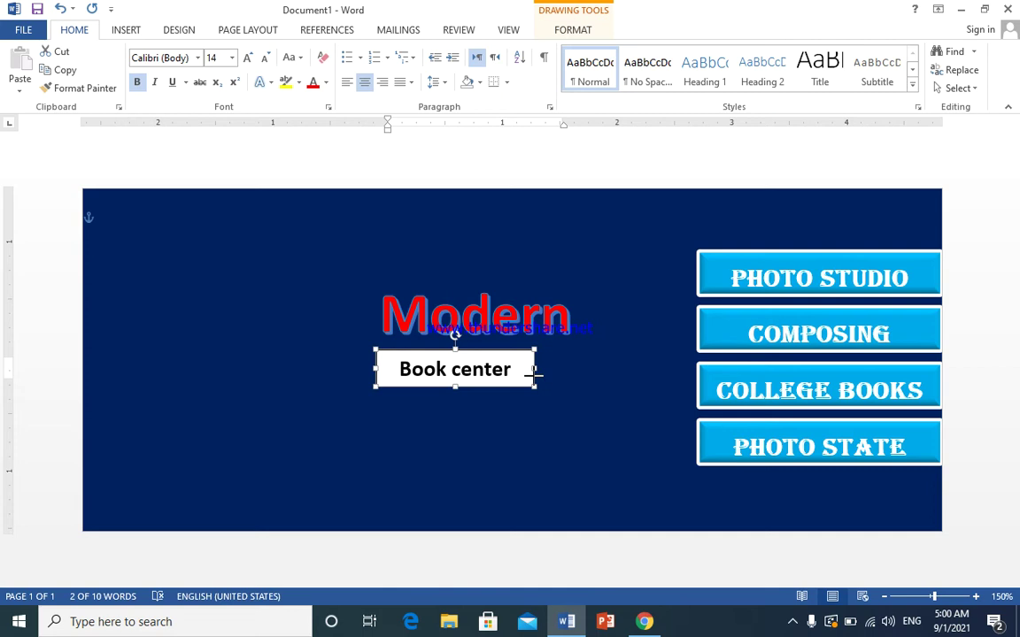
left_click_drag(535, 375, 562, 375)
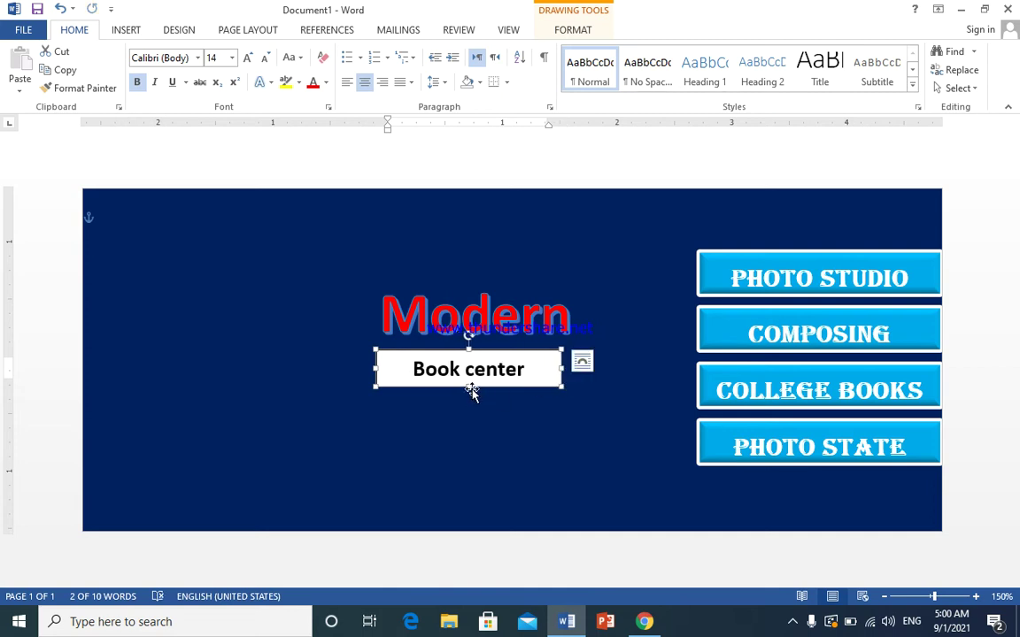
left_click_drag(469, 387, 468, 406)
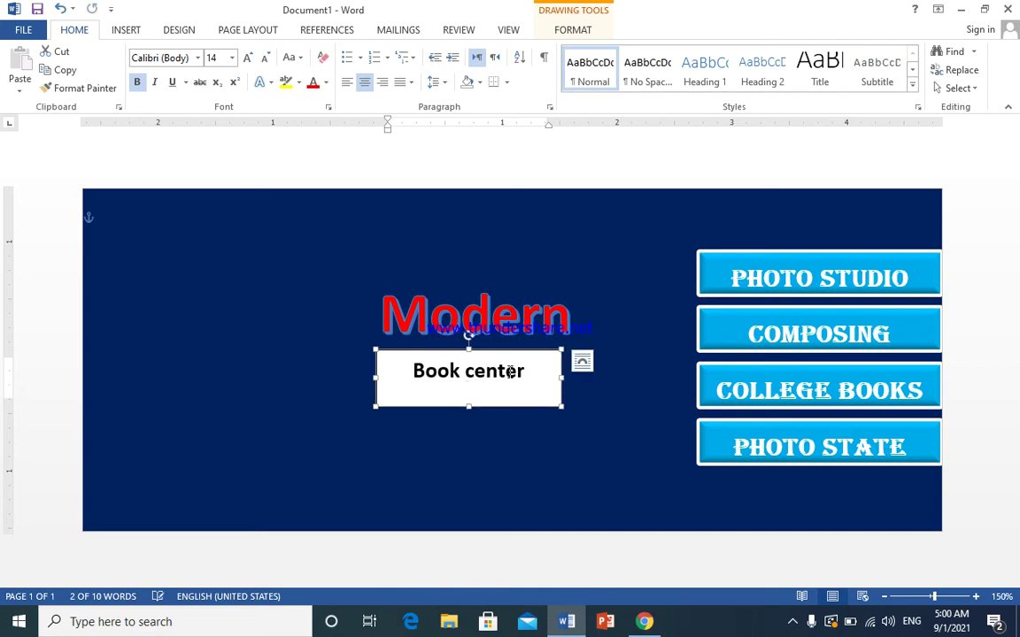
left_click_drag(525, 372, 412, 372)
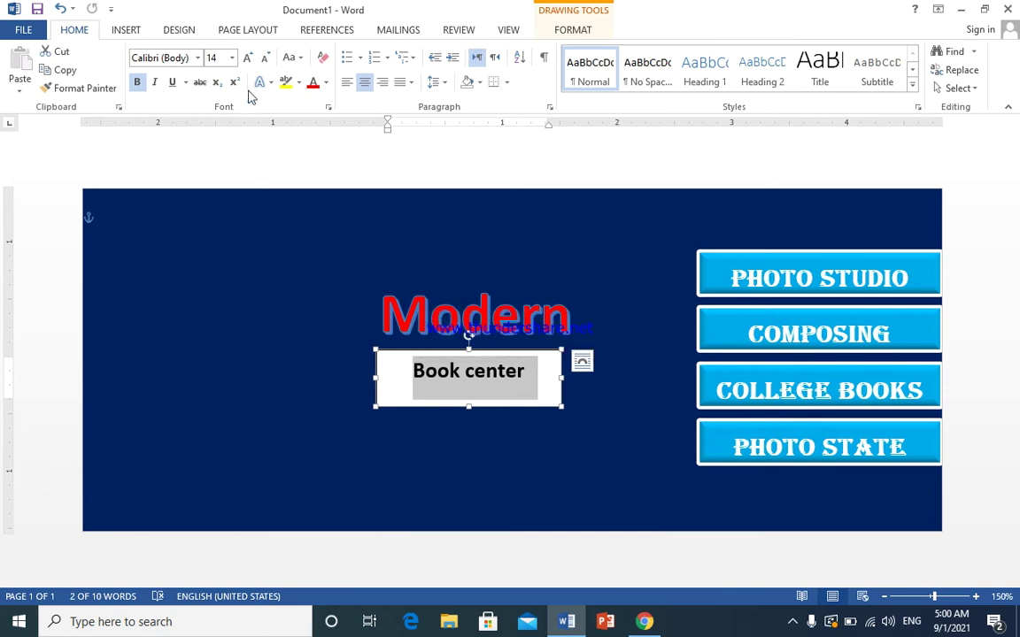
left_click(248, 59)
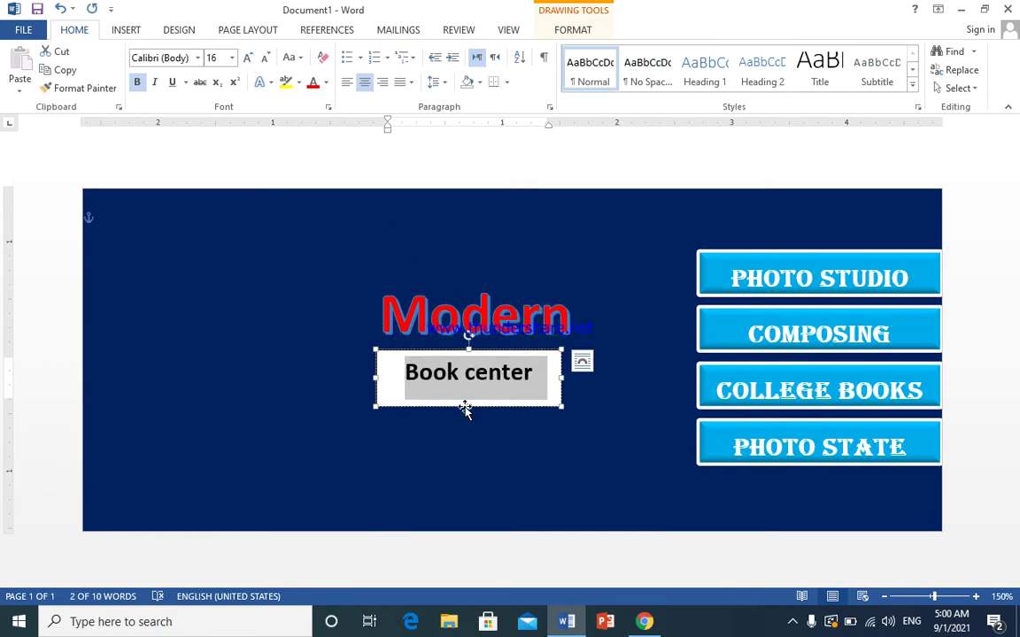
left_click_drag(467, 407, 467, 394)
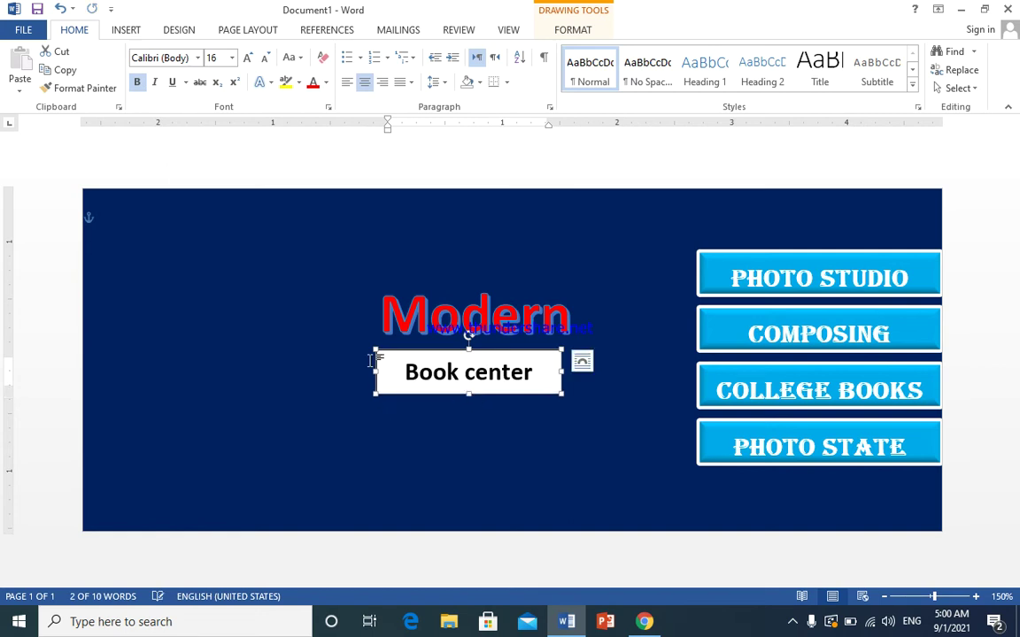
left_click_drag(374, 372, 398, 372)
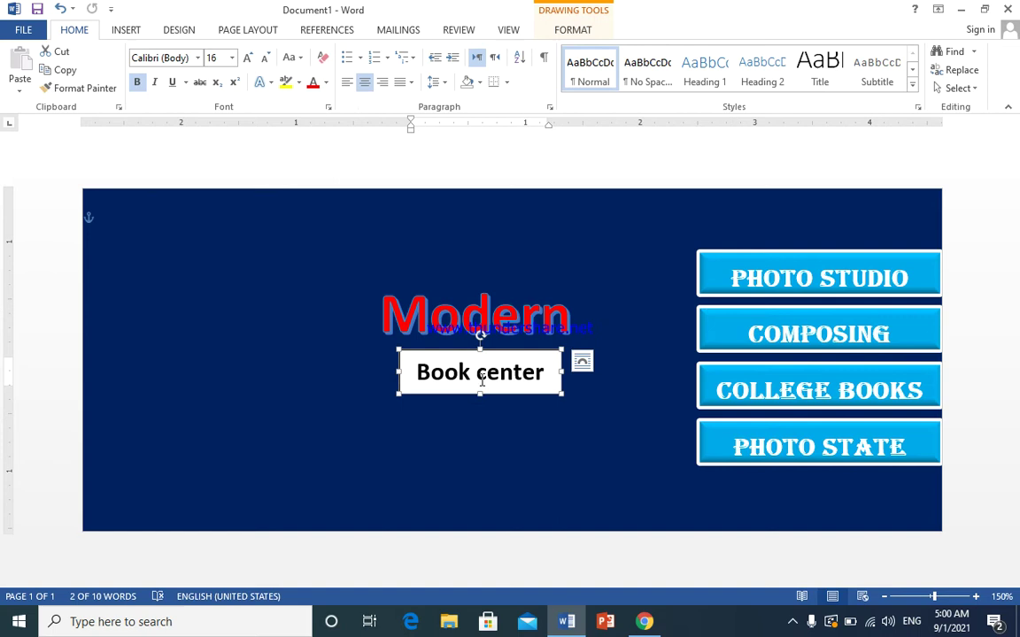
left_click(481, 348)
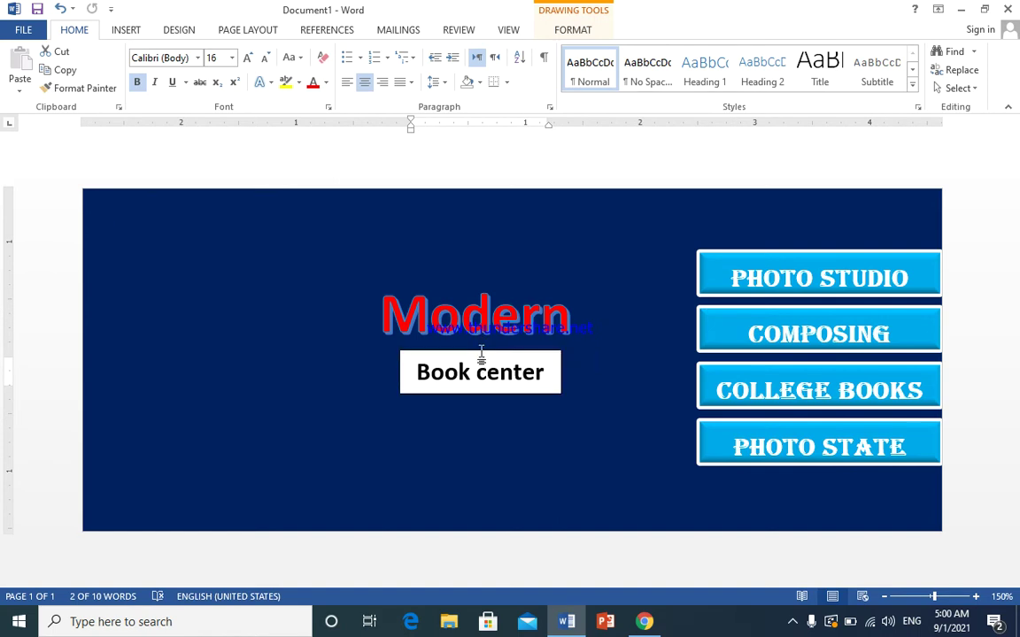
left_click(482, 380)
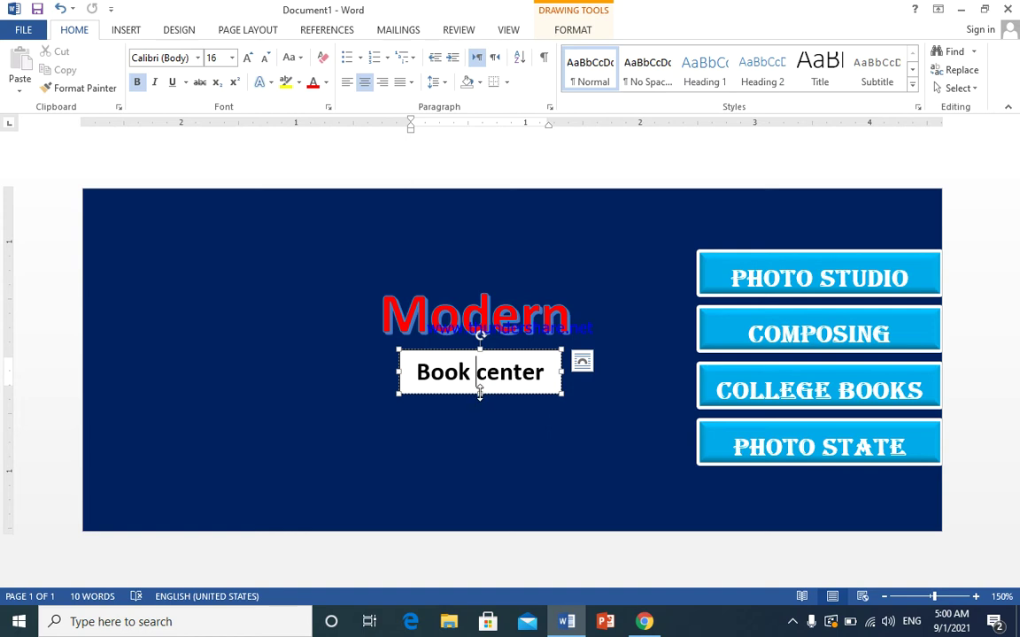
left_click_drag(478, 394, 480, 387)
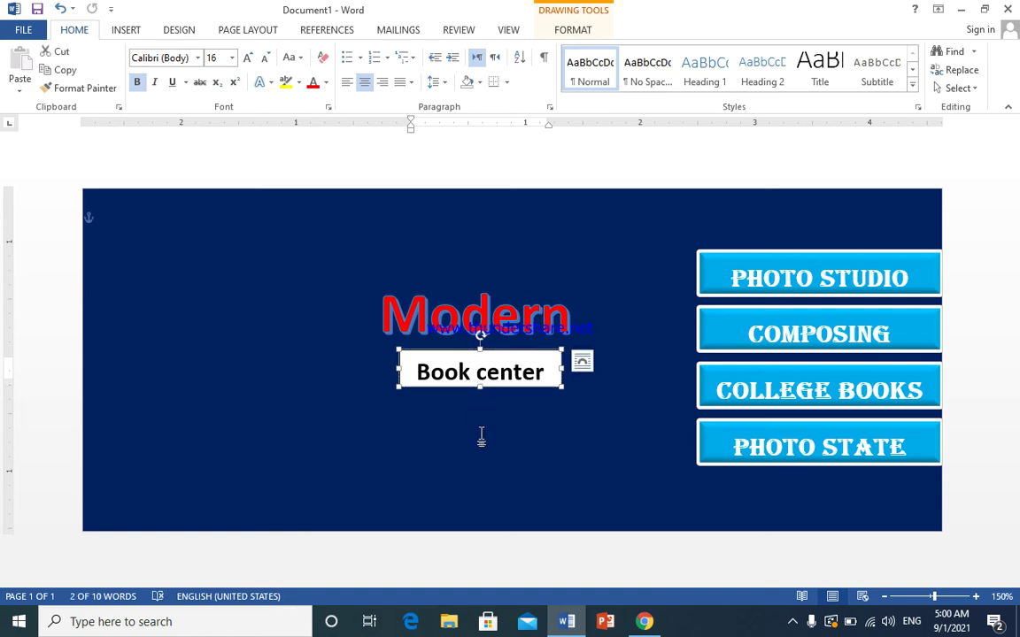
Step: Nudge the Book center box with the arrow keys to sit just beneath Modern
key("Up")
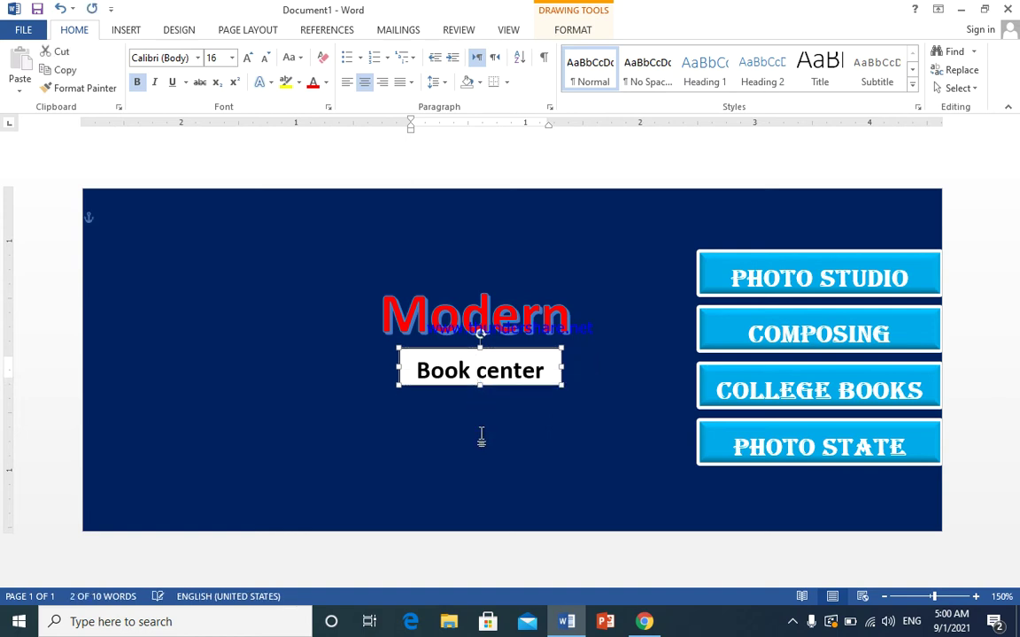
key("Left")
key("Left")
key("Up")
key("Left")
key("Left")
key("Up")
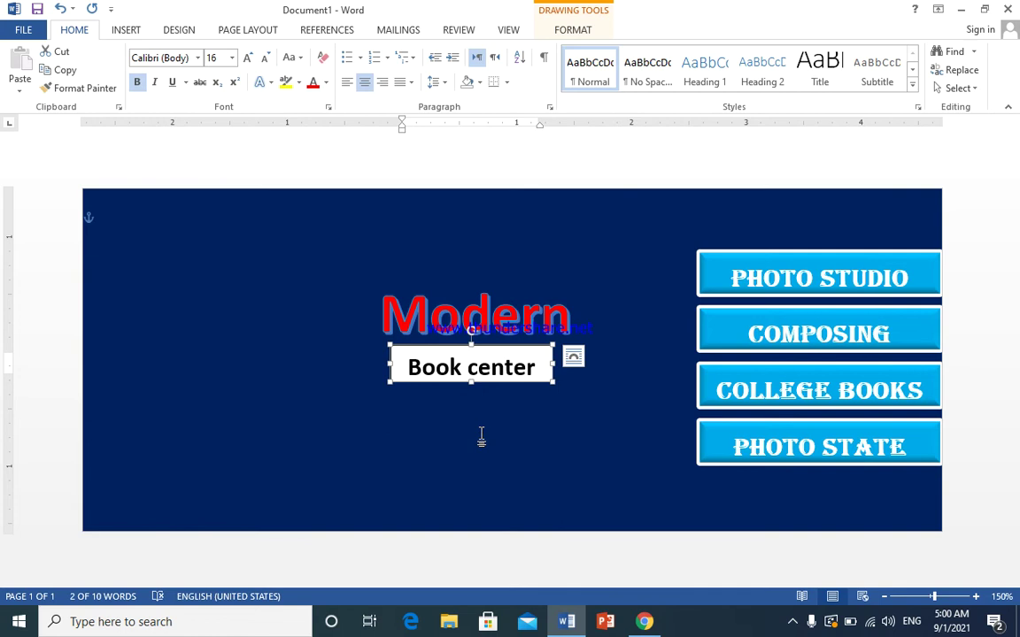
key("Left")
key("Up")
key("Up")
key("Up")
key("Left")
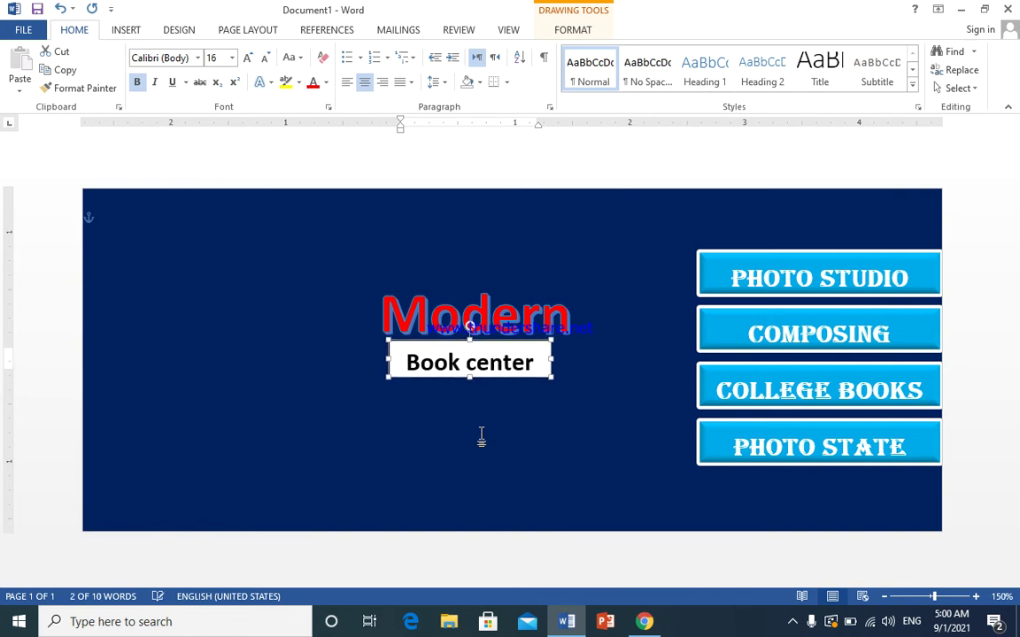
key("Down")
key("Right")
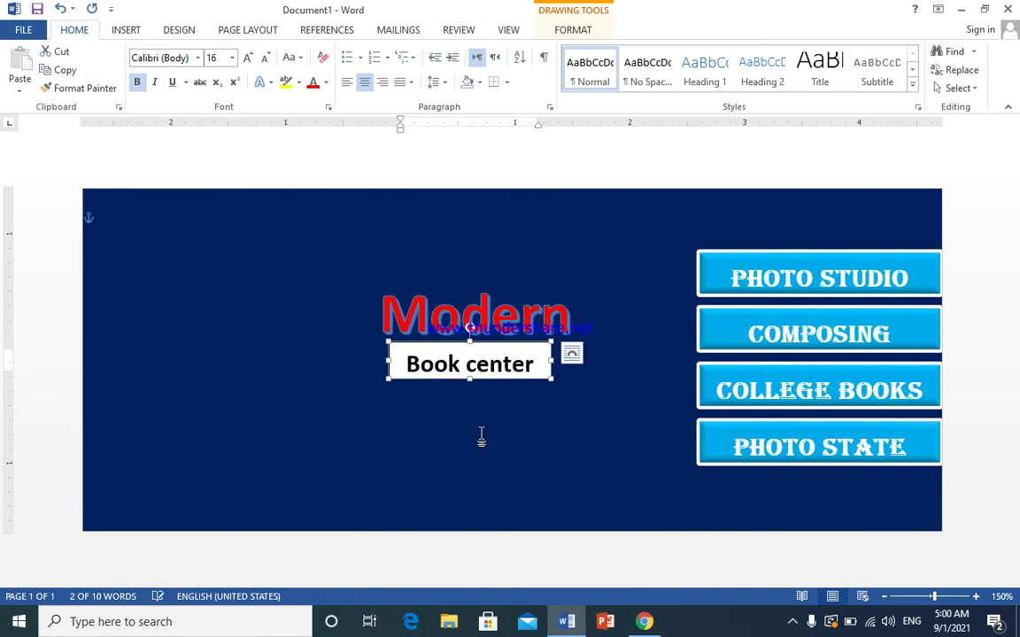
key("Right")
key("Up")
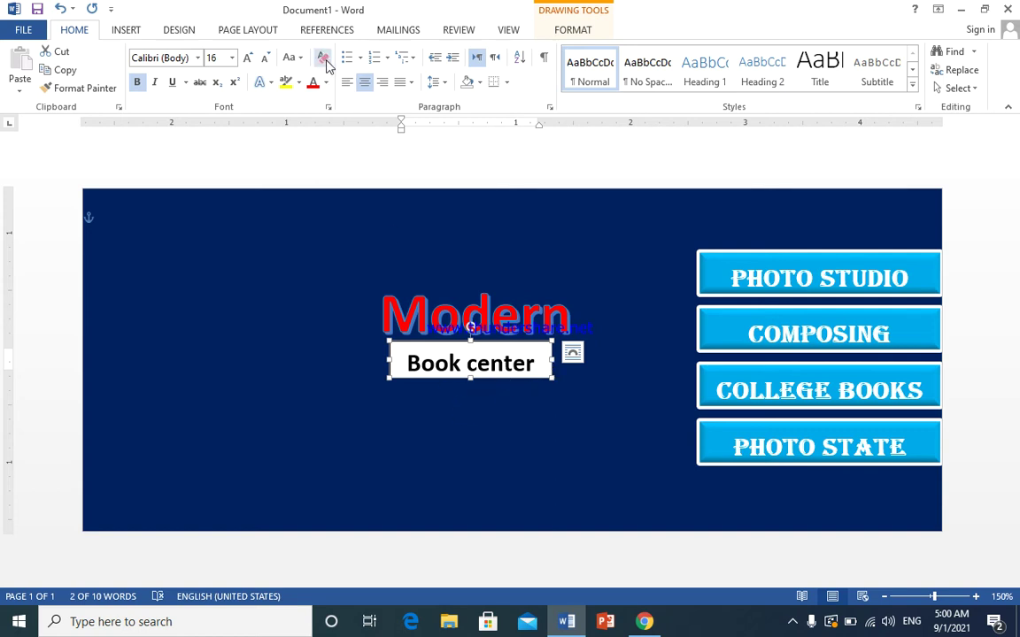
left_click(566, 31)
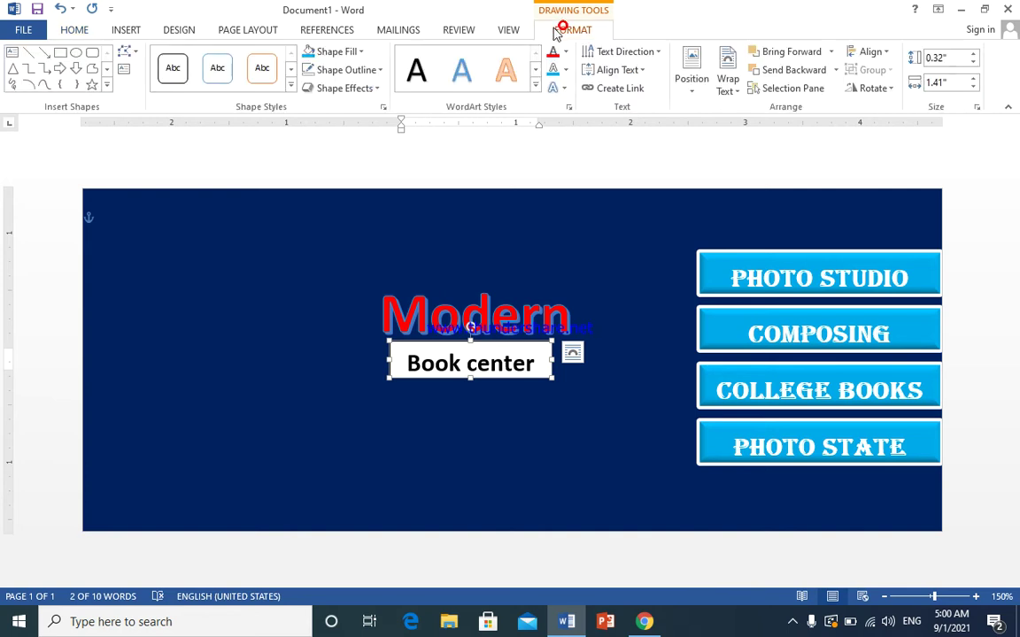
Step: Set the Book center box's Shape Outline to No Outline
left_click(378, 70)
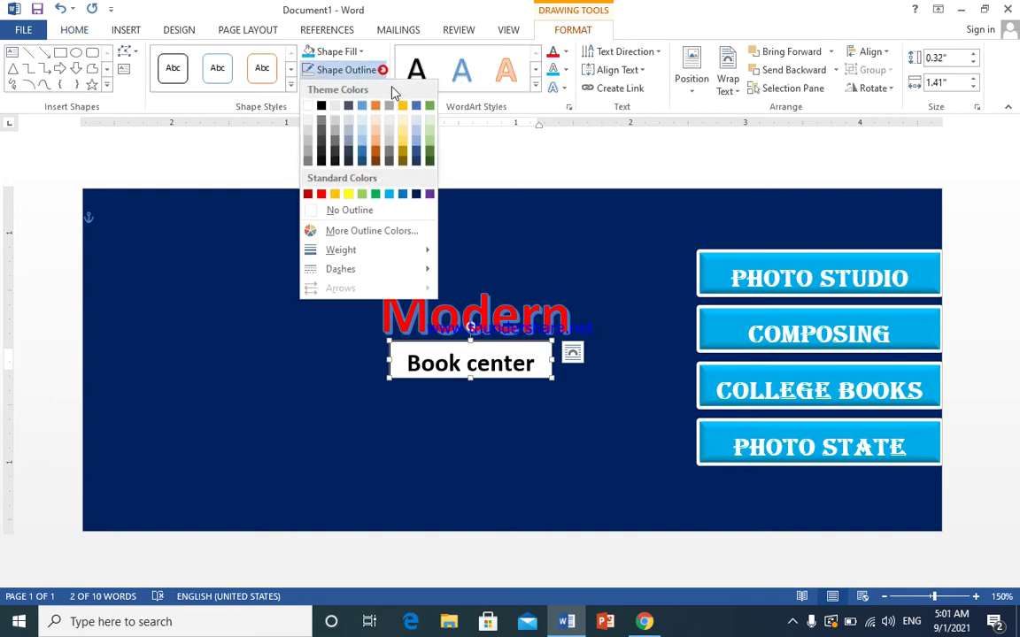
left_click(383, 220)
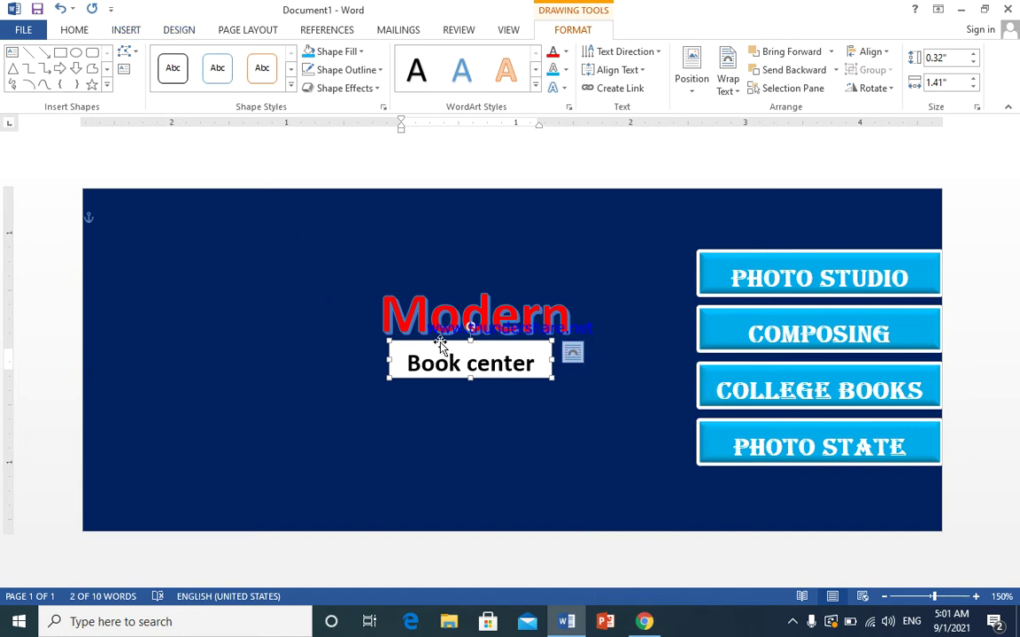
left_click(432, 385)
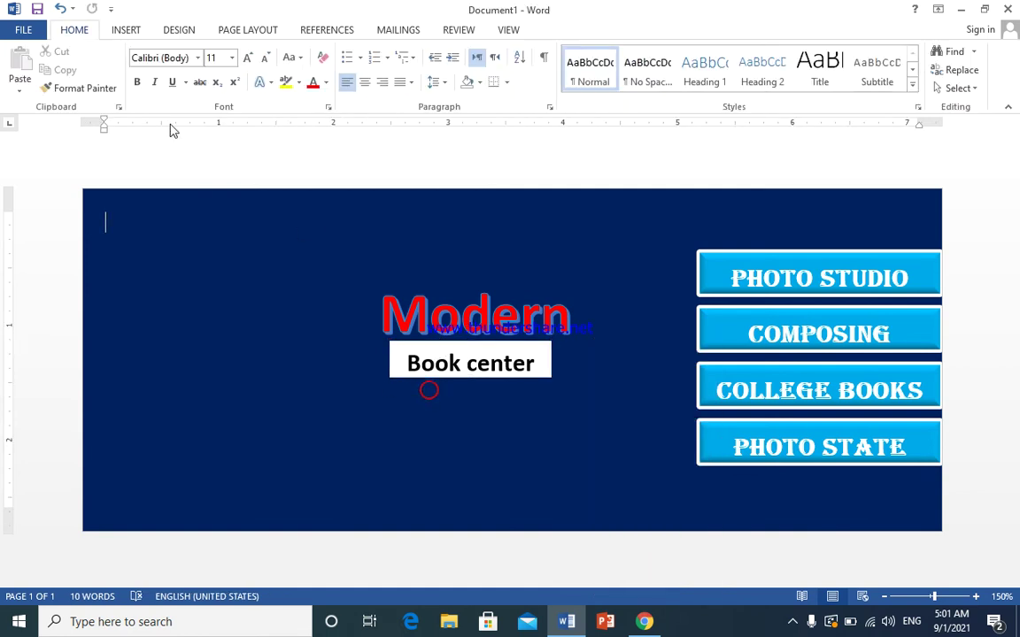
left_click(122, 30)
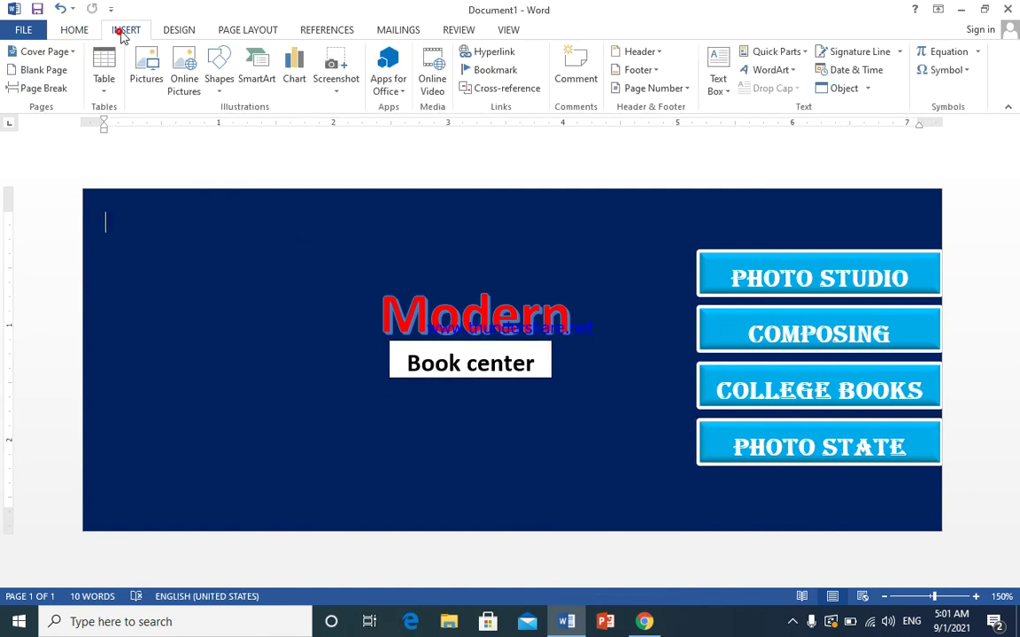
left_click(719, 79)
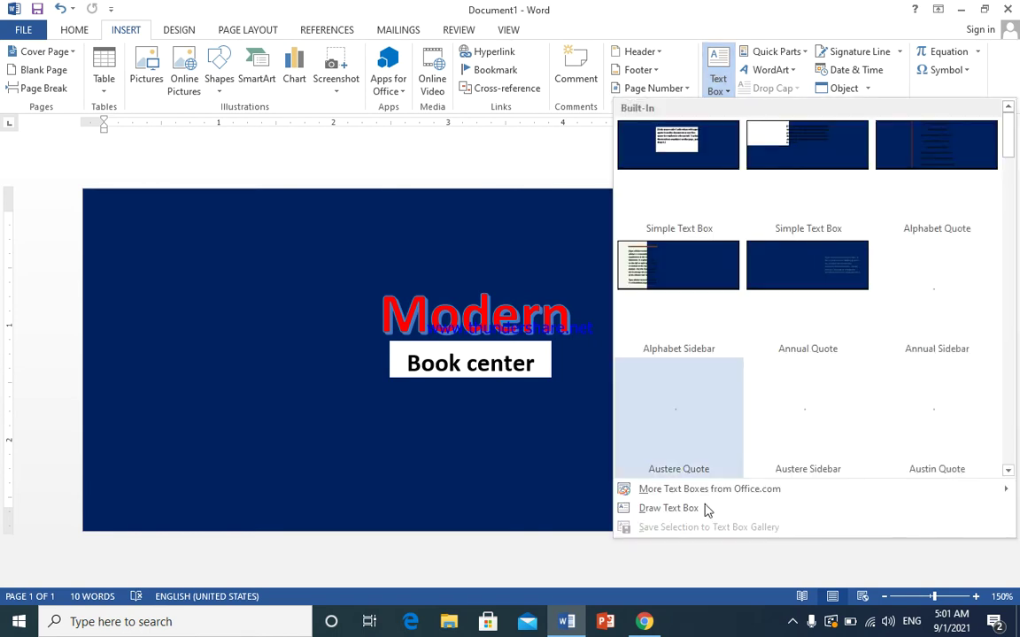
left_click(706, 510)
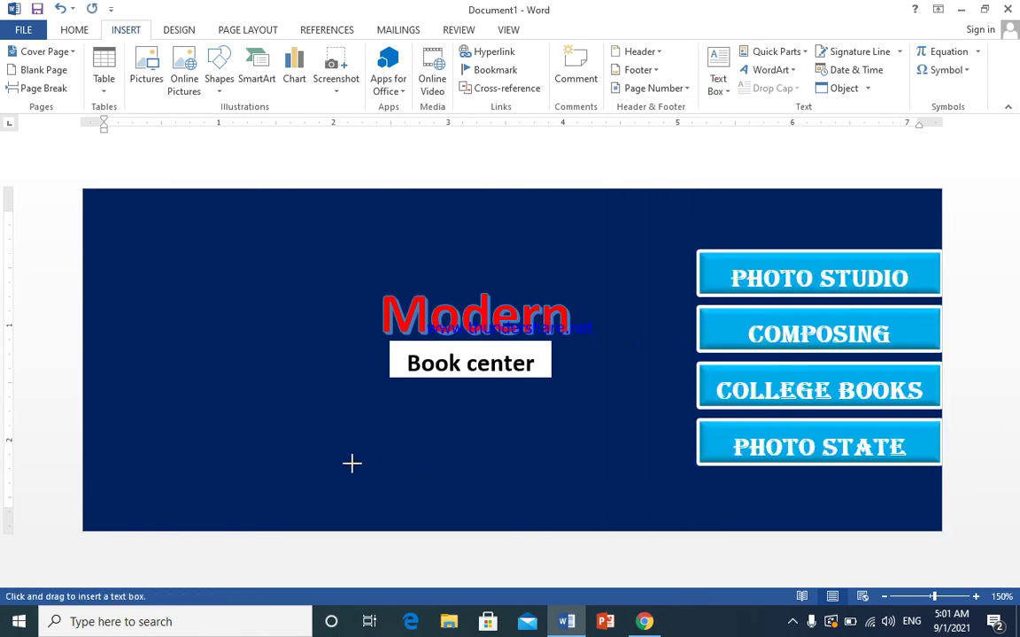
left_click_drag(383, 400, 574, 422)
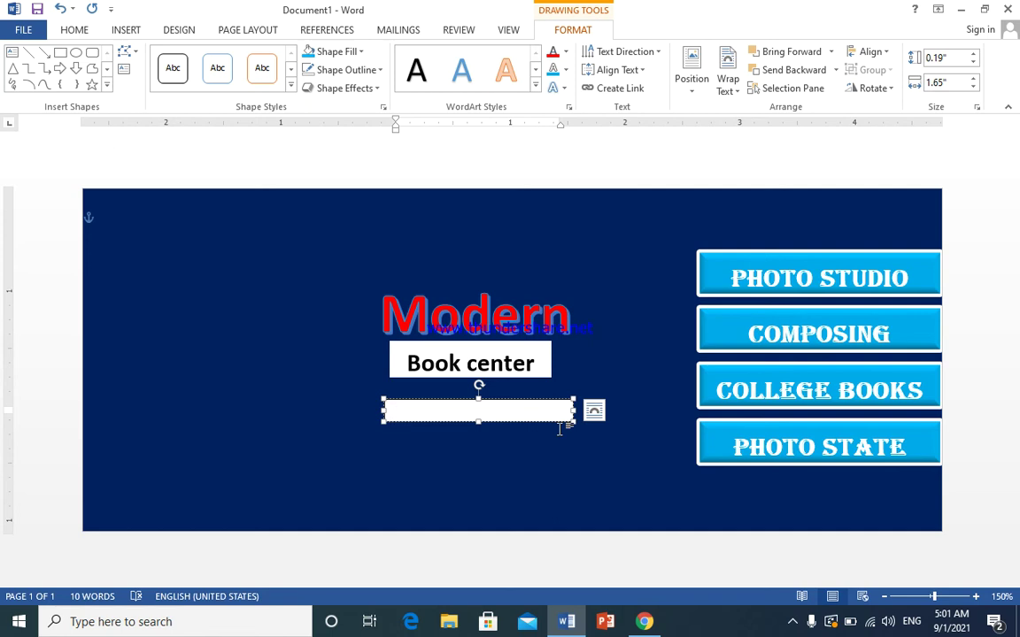
type(".....")
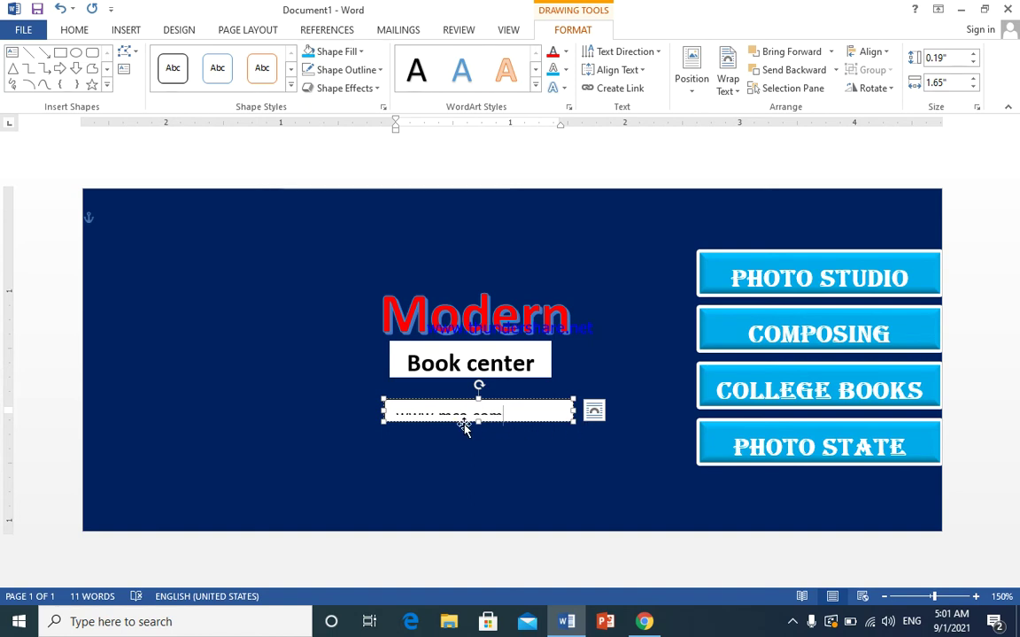
left_click_drag(478, 421, 477, 435)
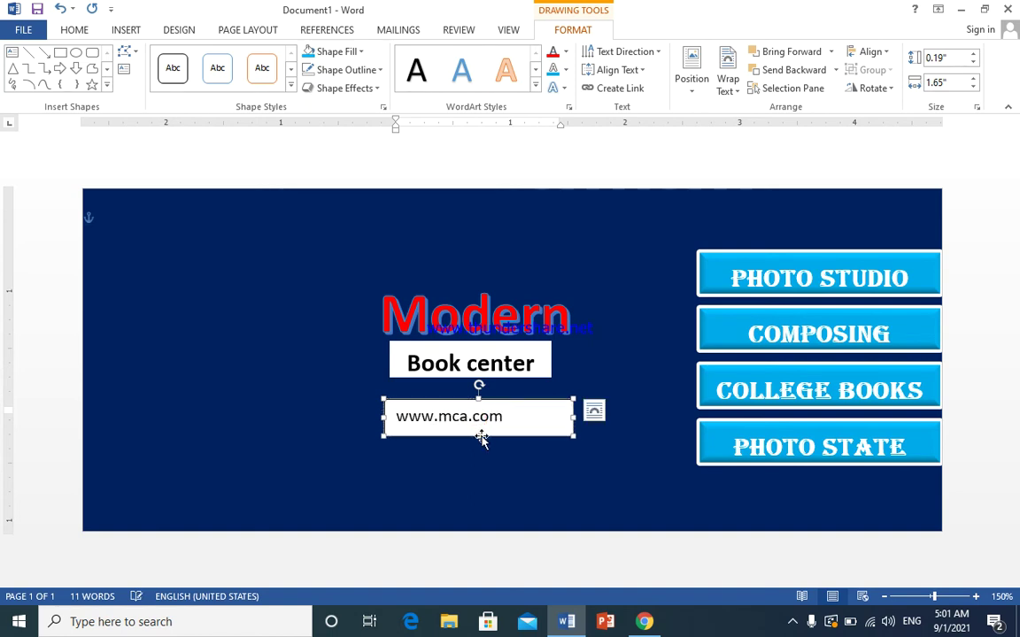
left_click_drag(521, 418, 374, 420)
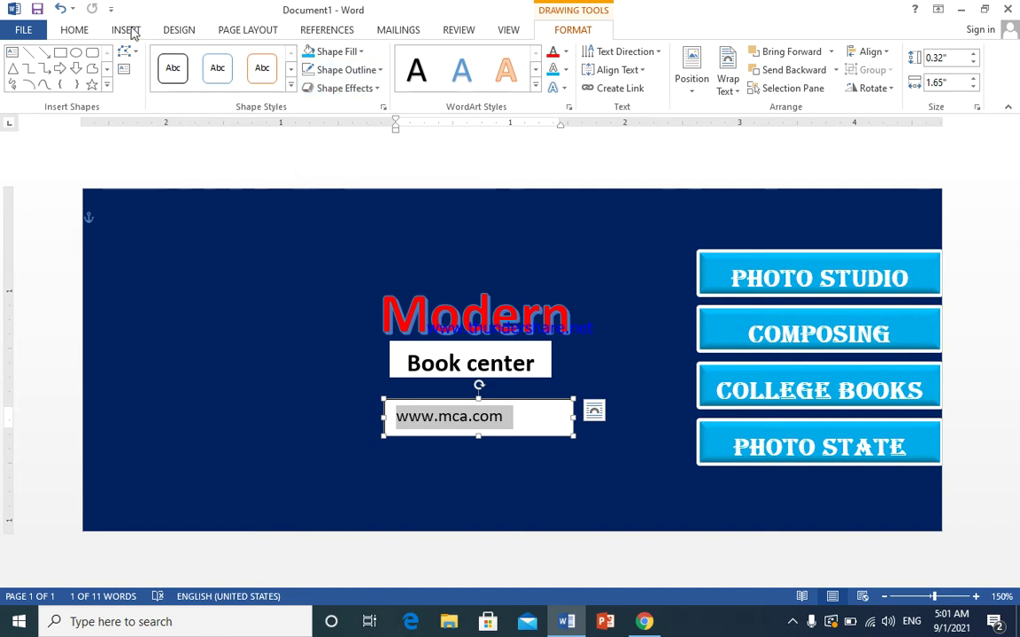
left_click(74, 29)
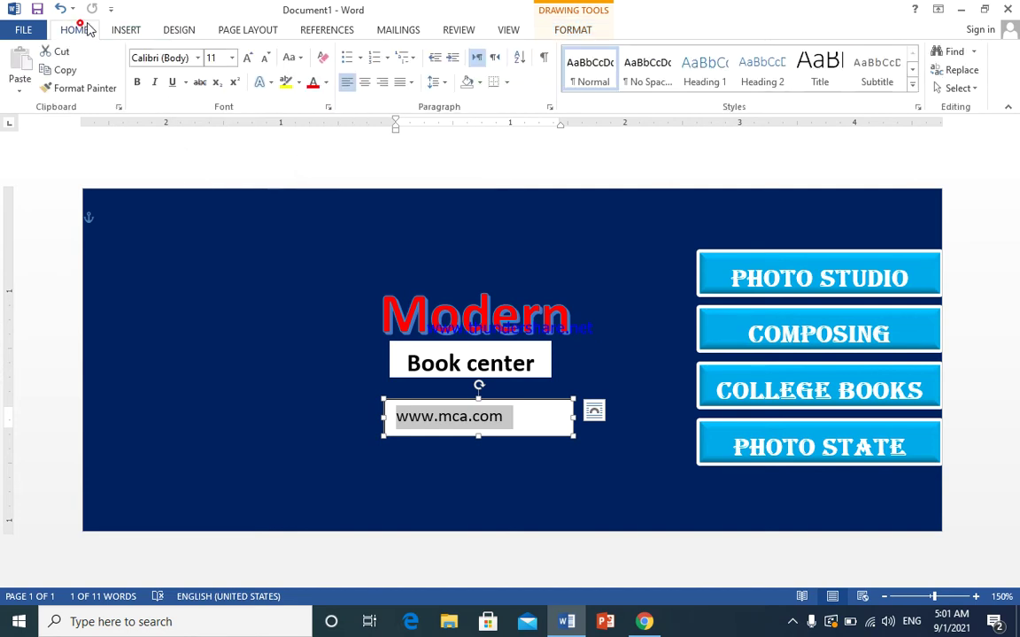
left_click(365, 82)
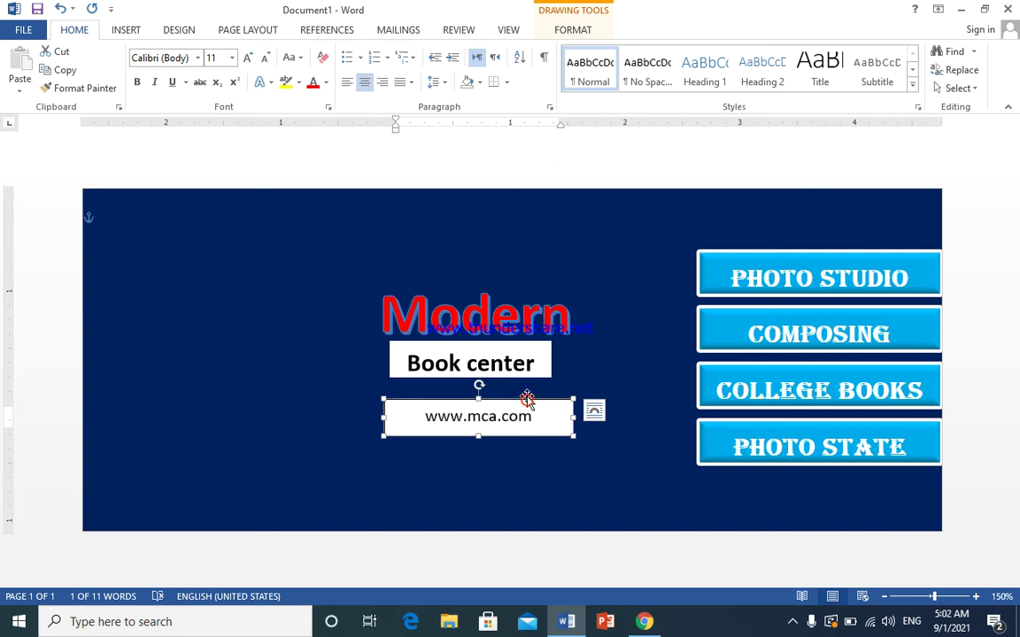
left_click_drag(532, 416, 386, 426)
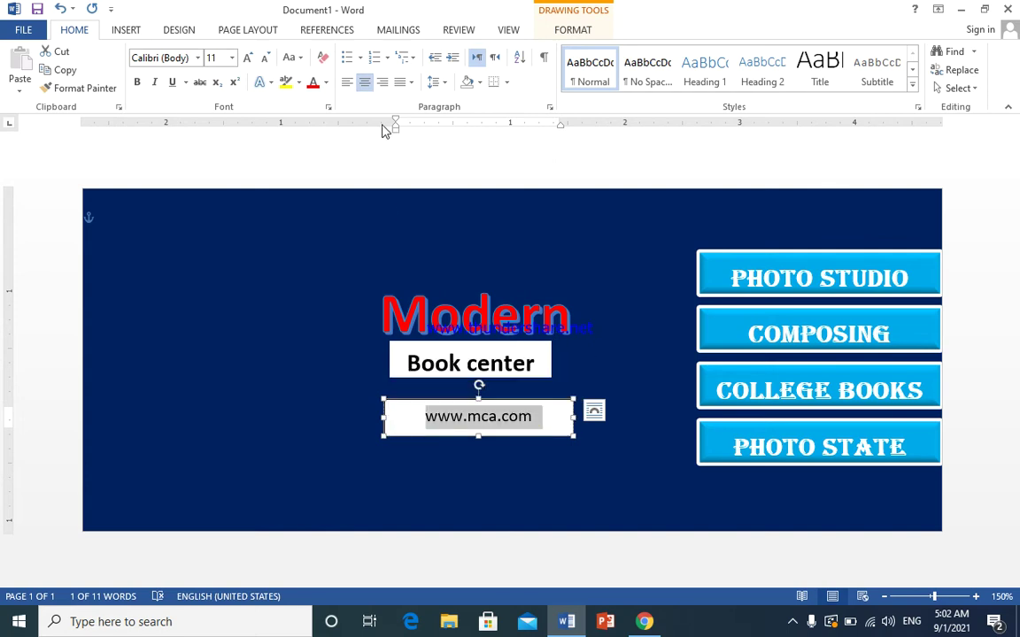
left_click(326, 82)
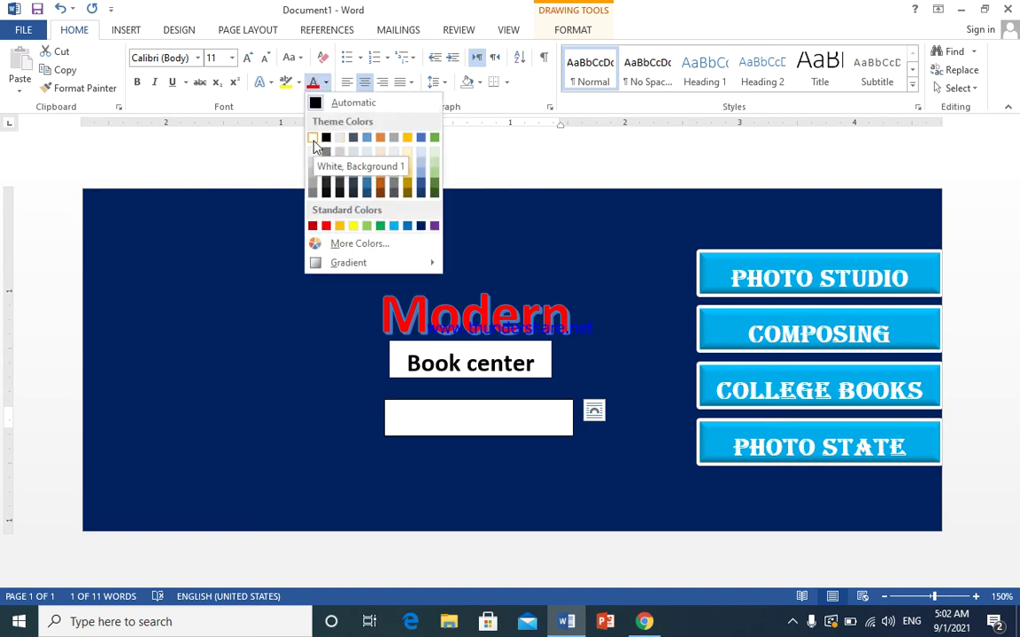
left_click(312, 139)
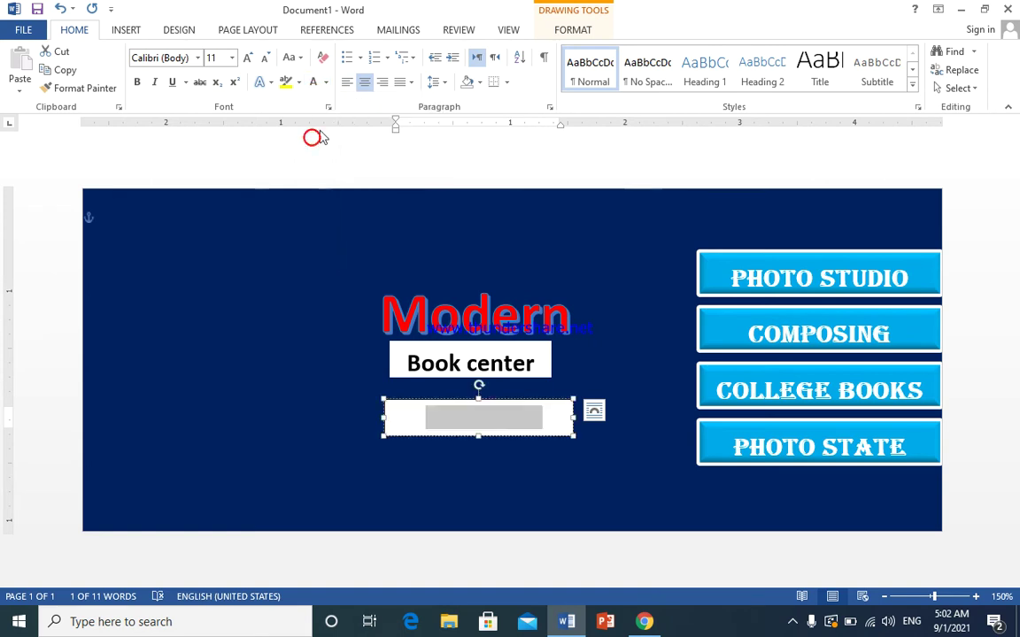
left_click(575, 31)
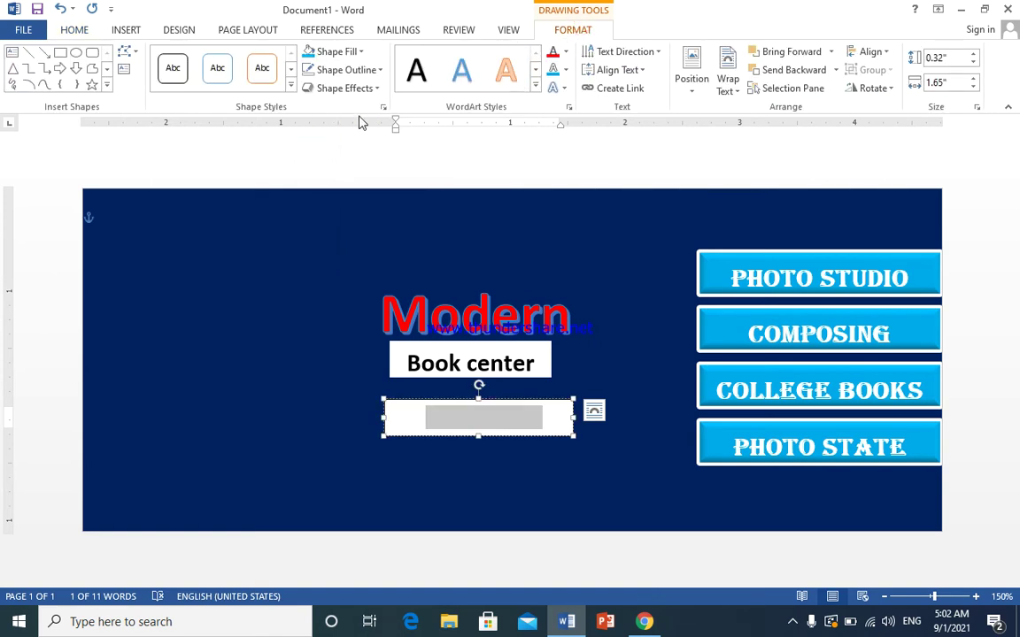
left_click(378, 70)
left_click(377, 213)
left_click(378, 213)
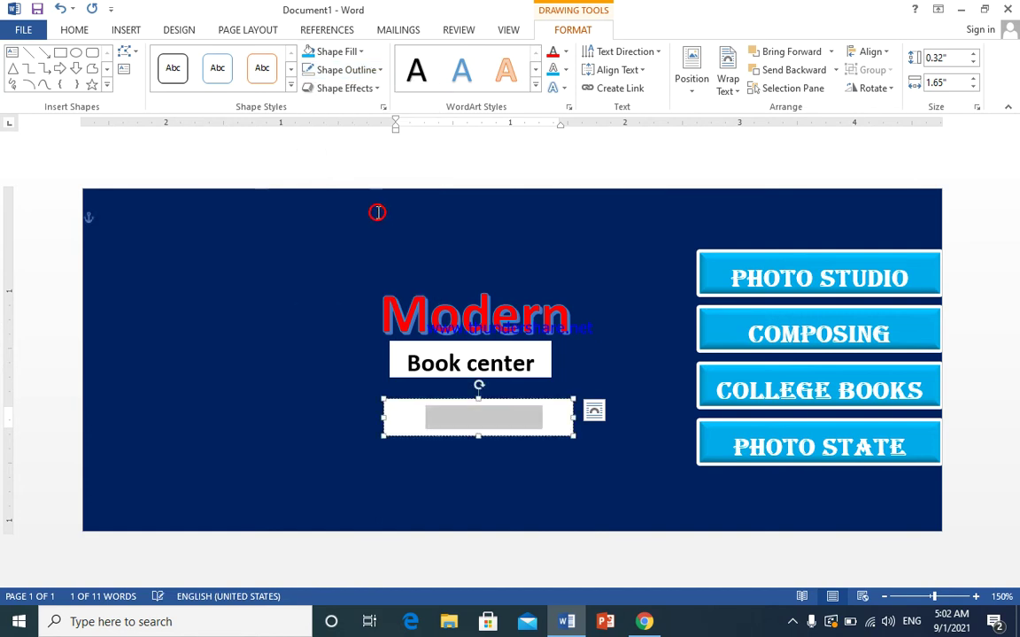
left_click(372, 89)
left_click(358, 52)
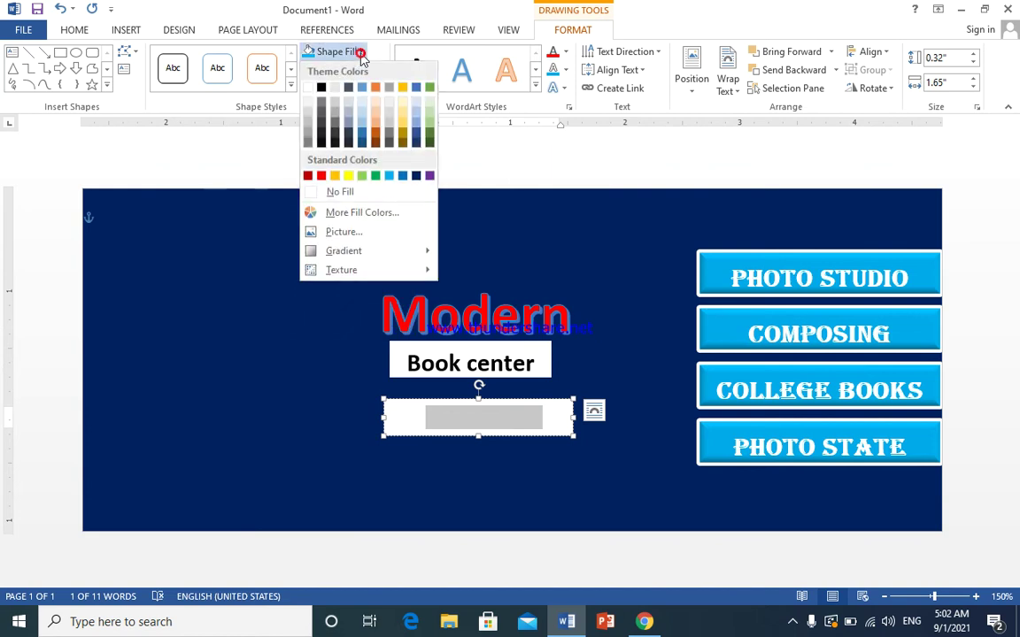
left_click(364, 193)
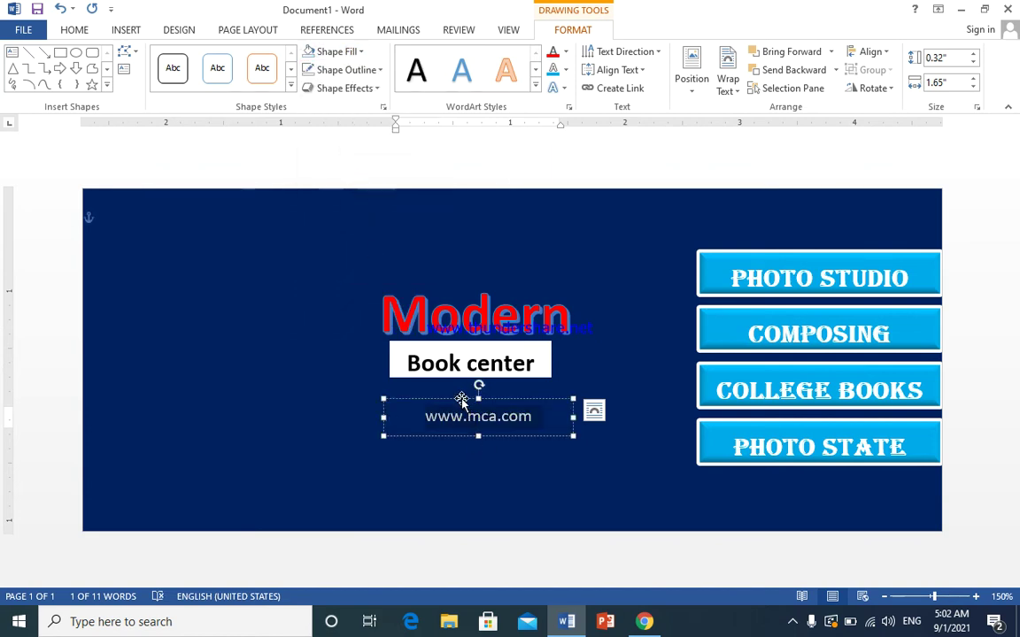
left_click_drag(461, 399, 445, 385)
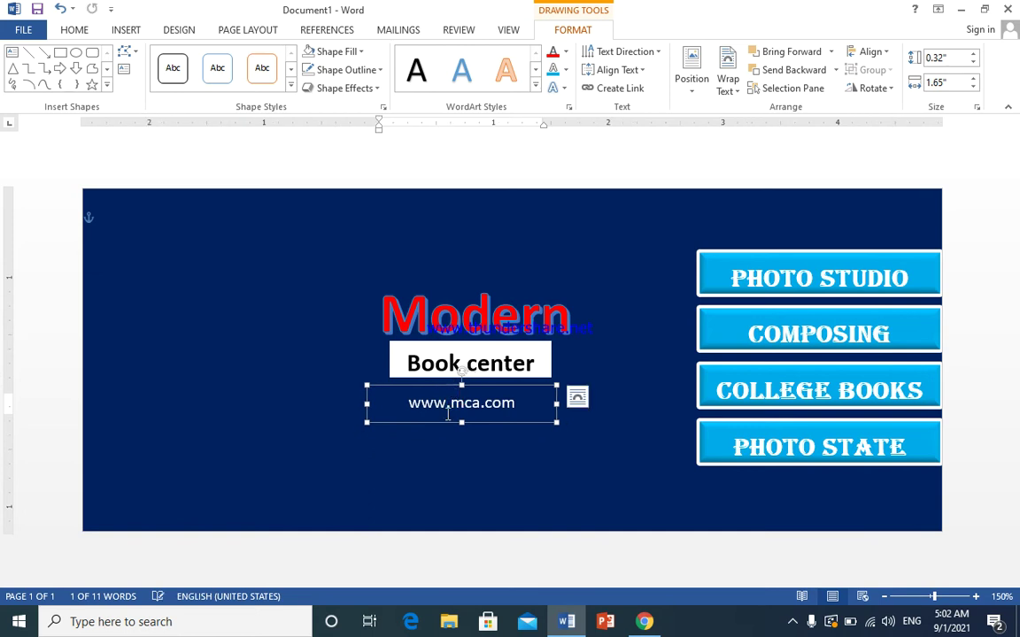
key("Up")
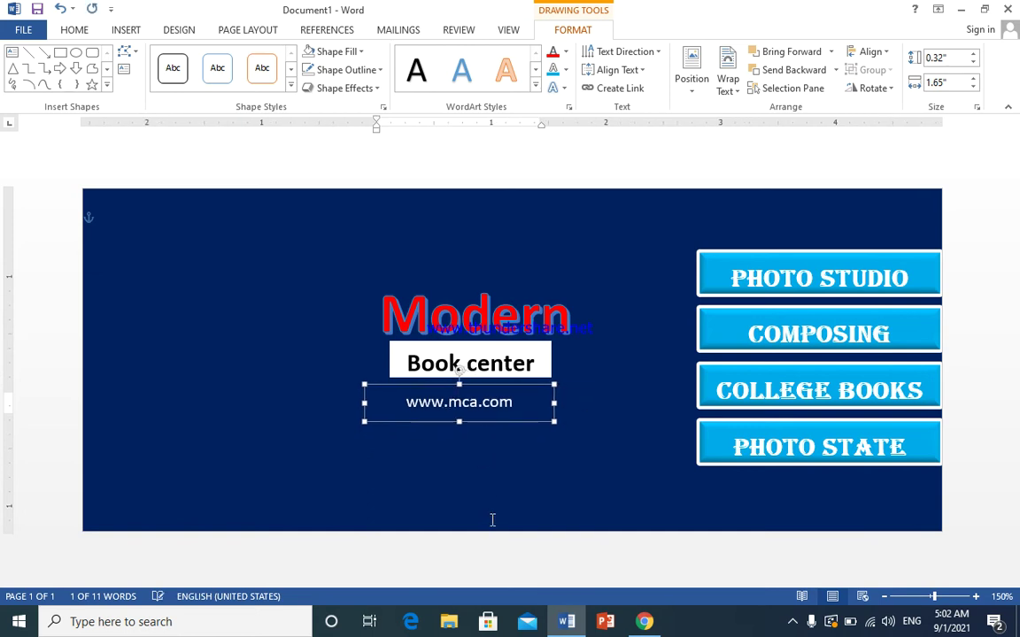
key("Left")
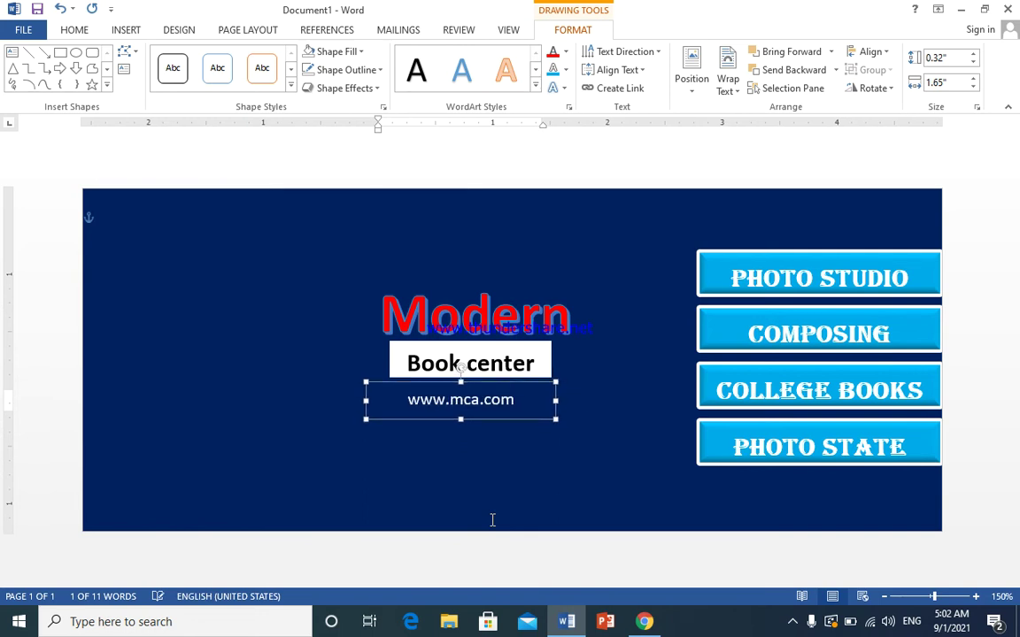
key("Right")
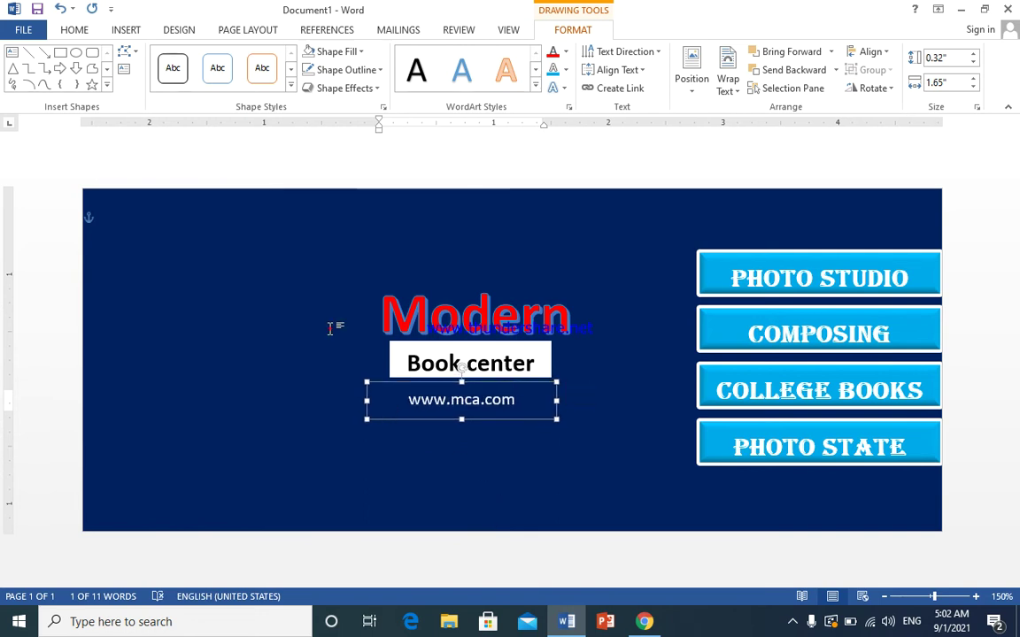
left_click(335, 326)
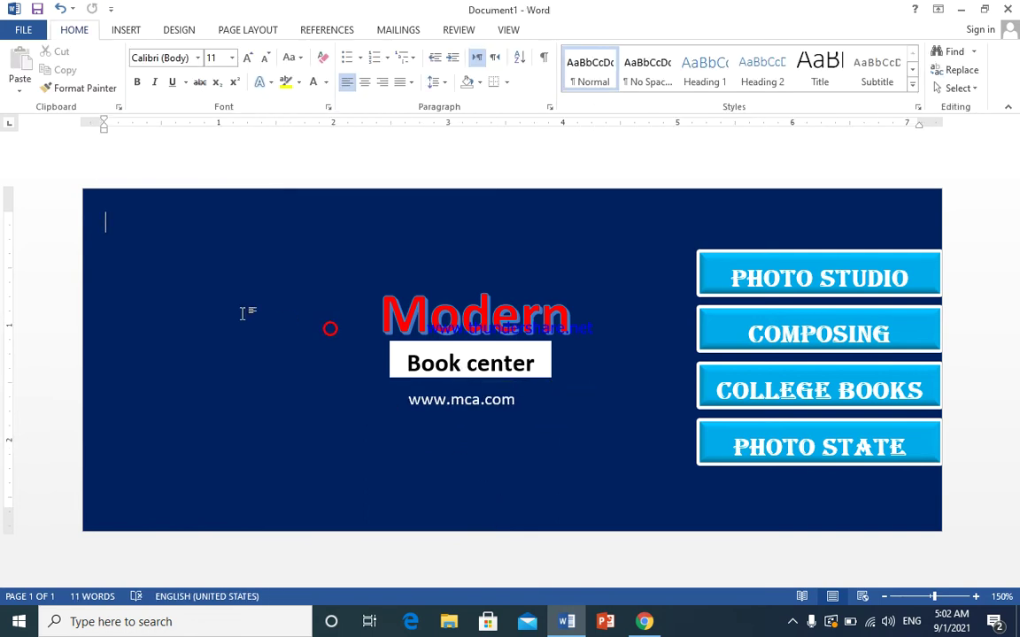
left_click(135, 30)
Step: Draw a rectangle covering the left portion of the banner
left_click(218, 78)
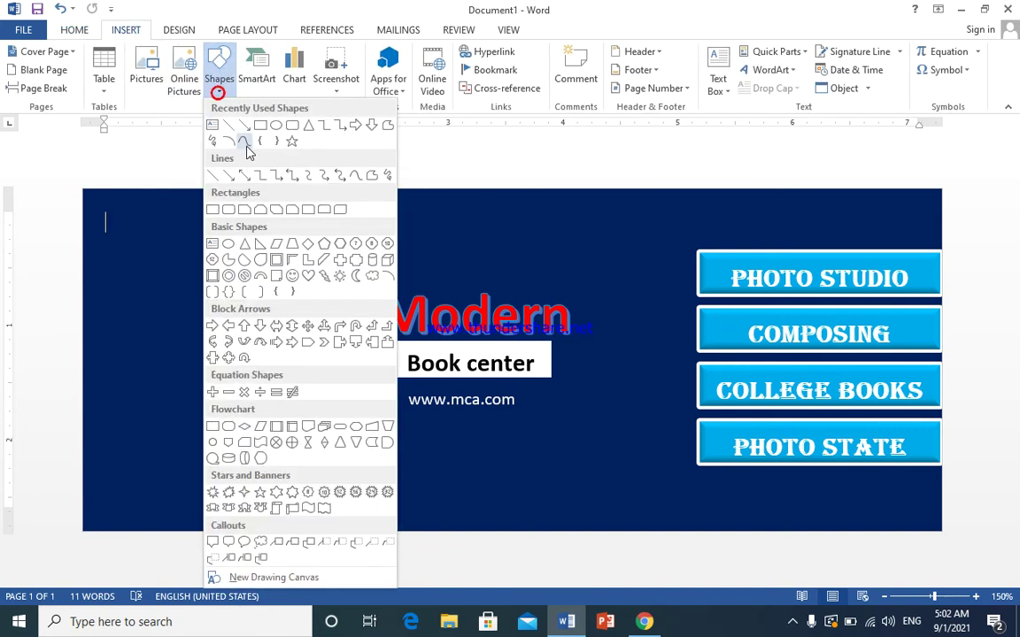
left_click(261, 125)
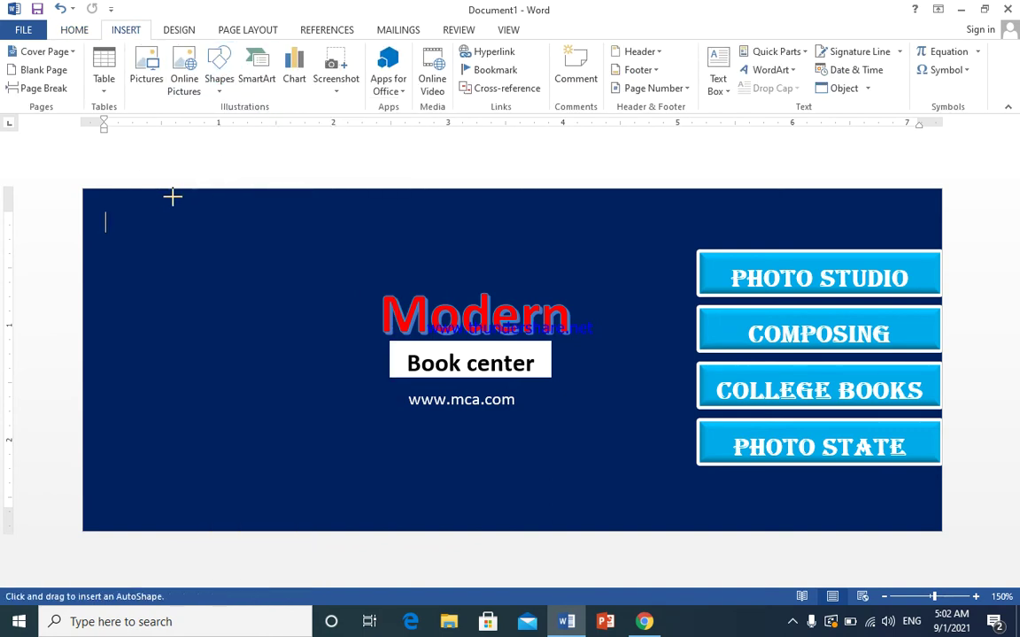
mouse_move(84, 191)
left_mouse_down()
mouse_move(600, 519)
mouse_move(636, 529)
left_mouse_up()
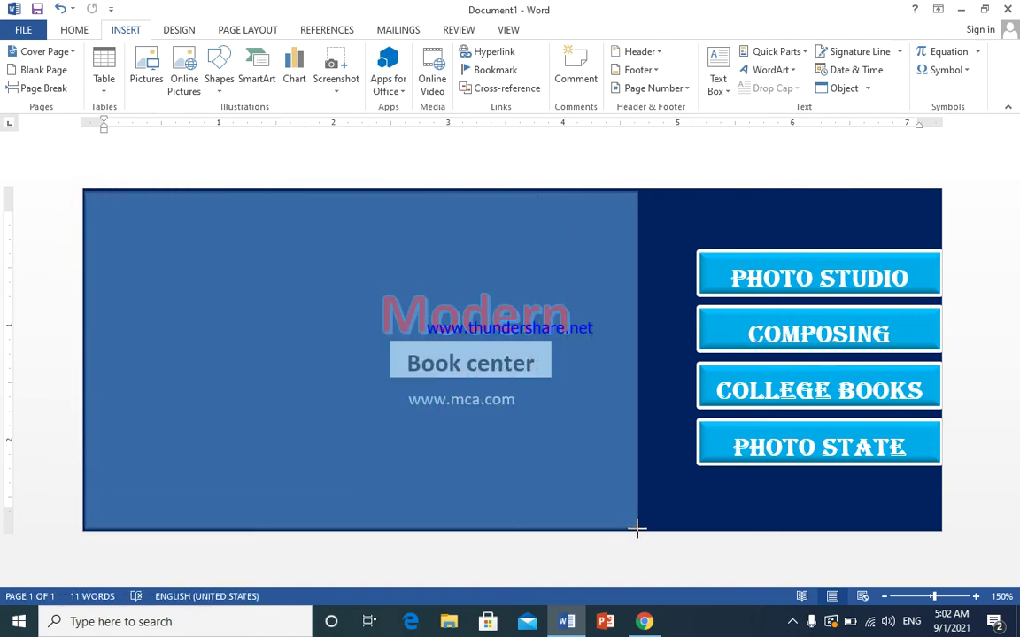
left_click_drag(637, 529, 637, 530)
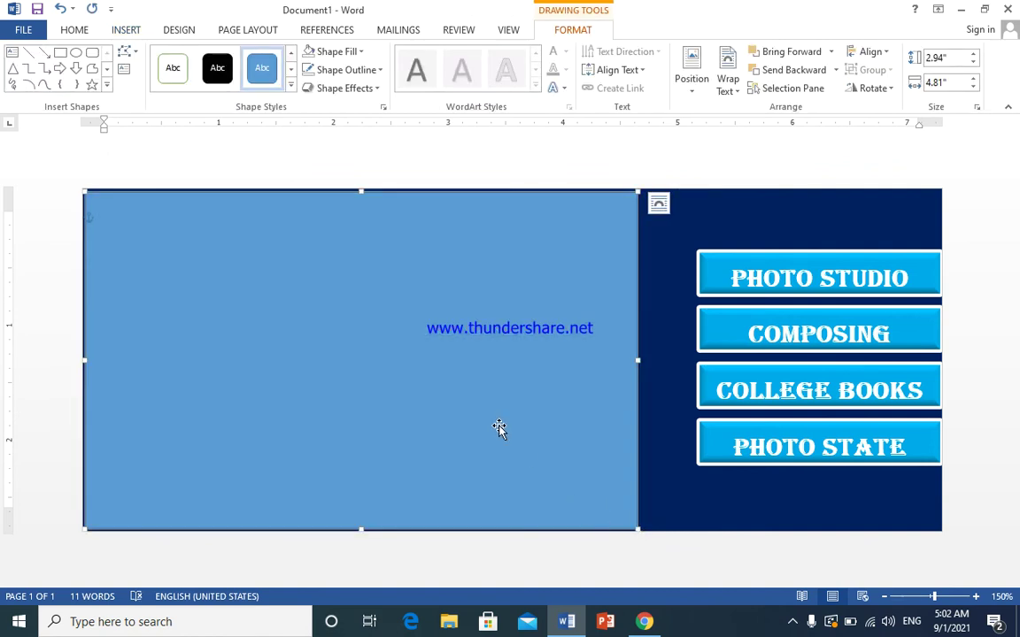
Step: With Edit Points, delete the bottom-right corner and bend the diagonal edge into a curve
left_click(125, 52)
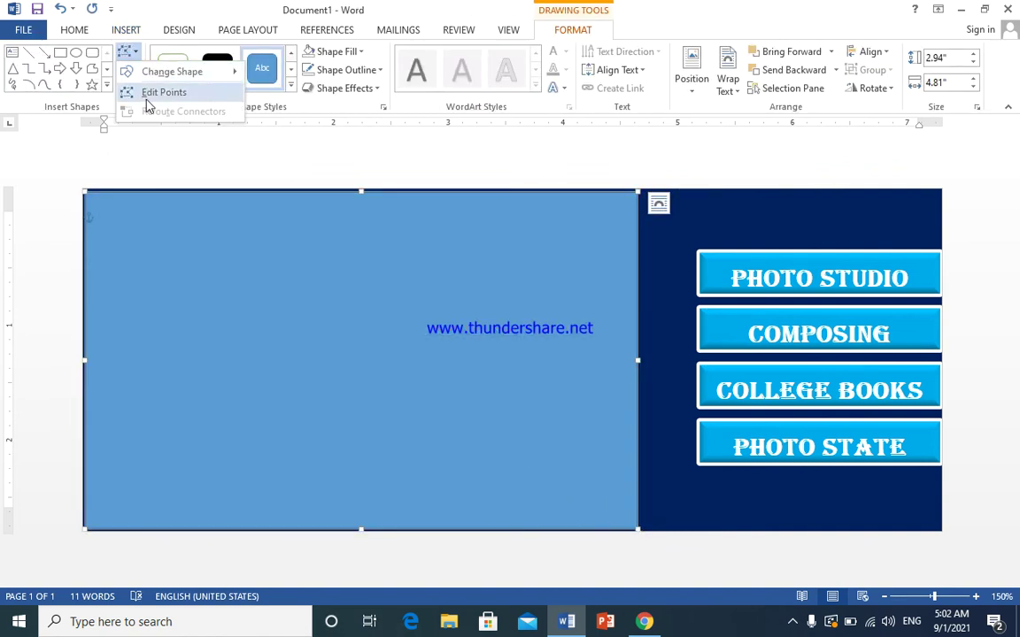
left_click(146, 96)
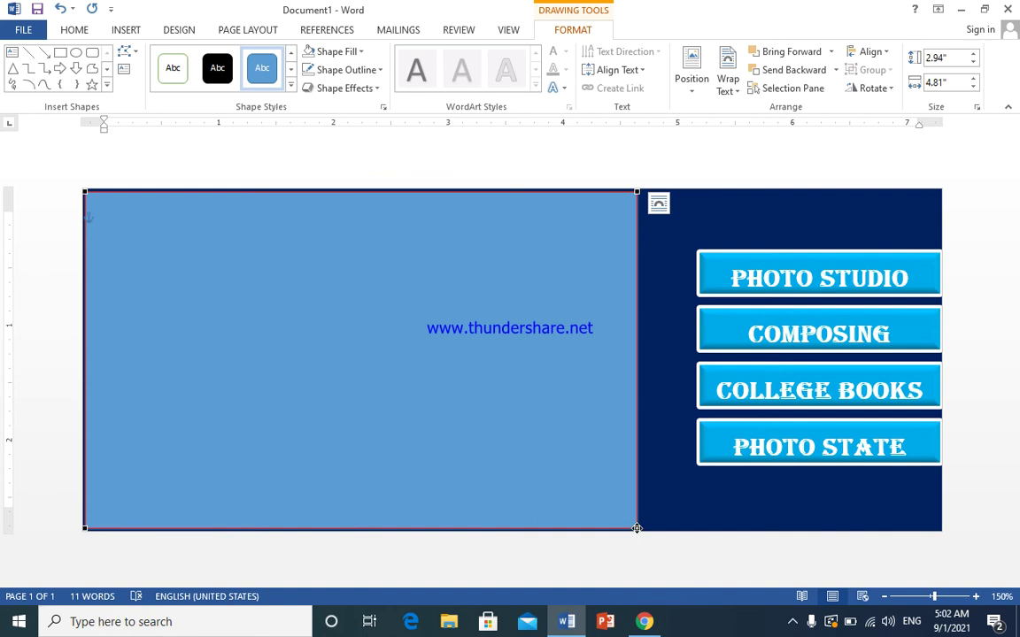
right_click(637, 529)
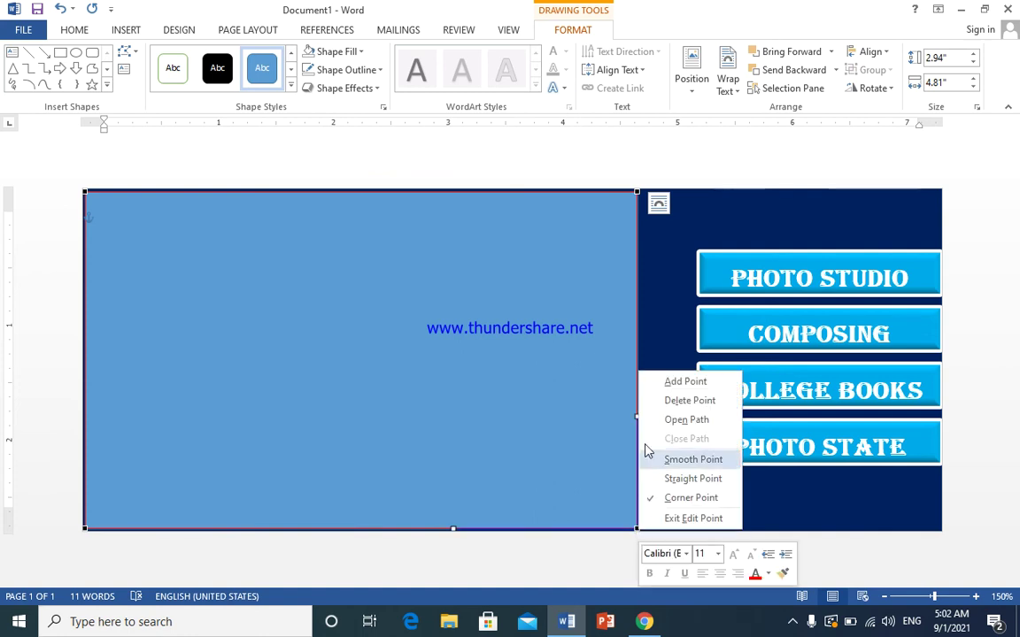
left_click(687, 400)
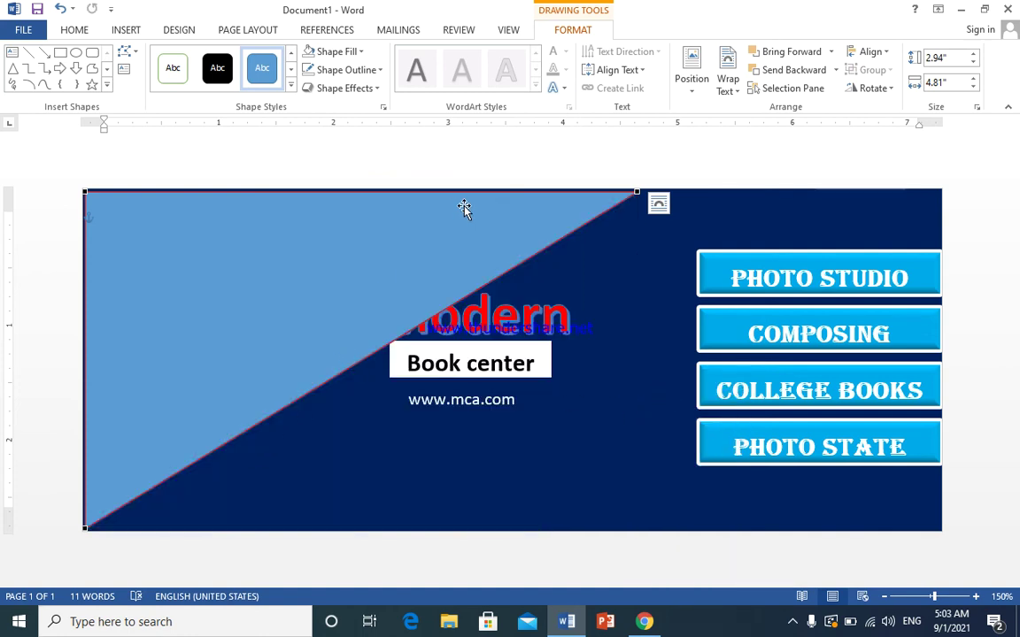
left_click(637, 192)
mouse_move(453, 307)
left_mouse_down()
mouse_move(84, 200)
mouse_move(84, 246)
left_mouse_up()
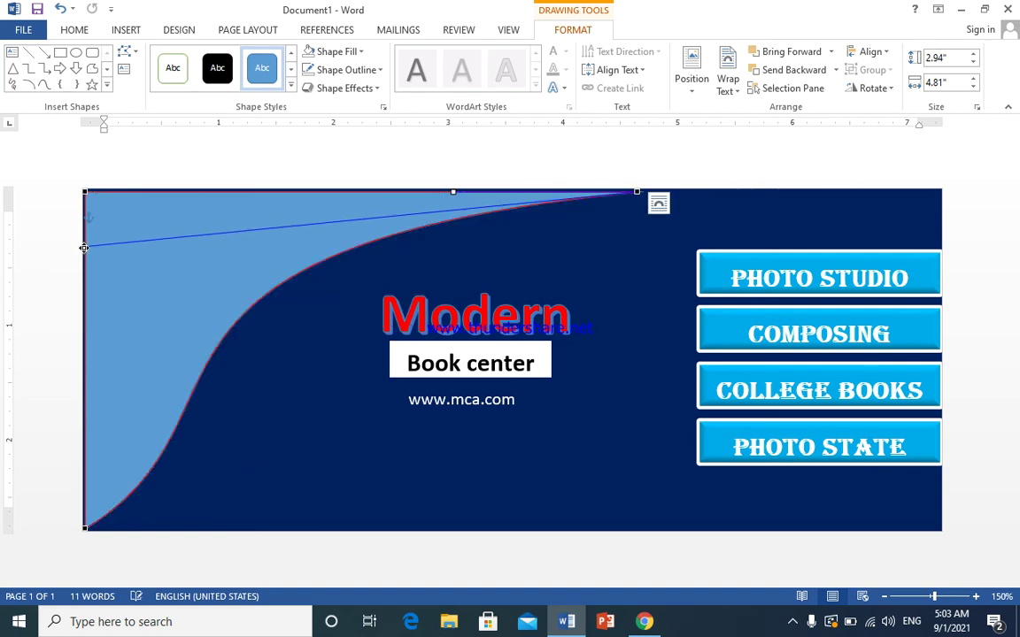
left_click(86, 527)
Step: Smooth the swoosh's curve and shift its top-right point right, giving a 2.94 by 5.06 inch shape
mouse_move(269, 415)
left_mouse_down()
mouse_move(237, 330)
mouse_move(139, 309)
mouse_move(161, 295)
left_mouse_up()
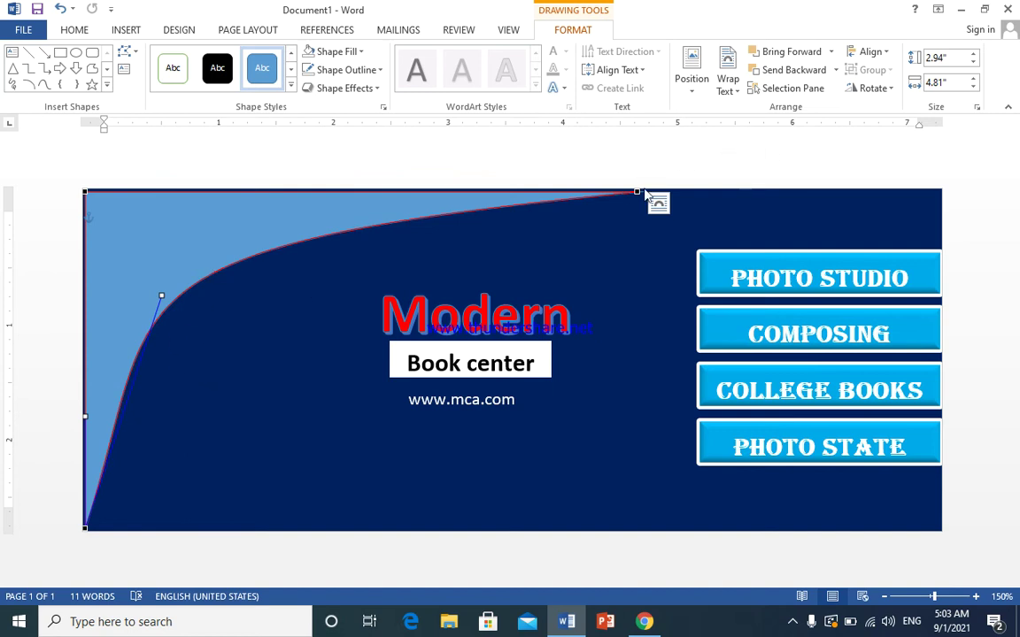
left_click_drag(635, 189, 650, 187)
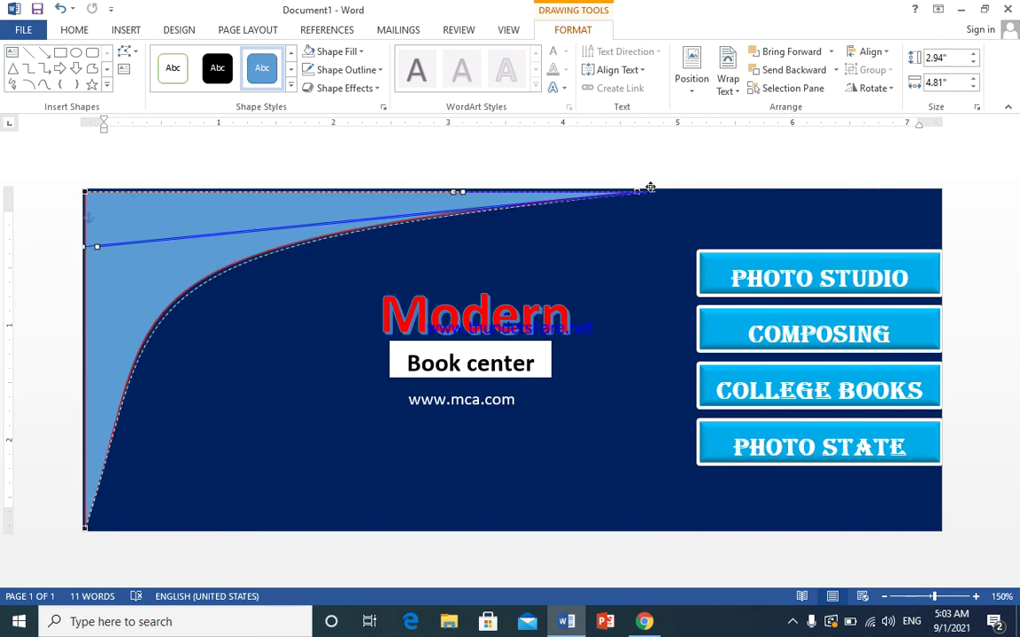
left_click_drag(650, 188, 651, 190)
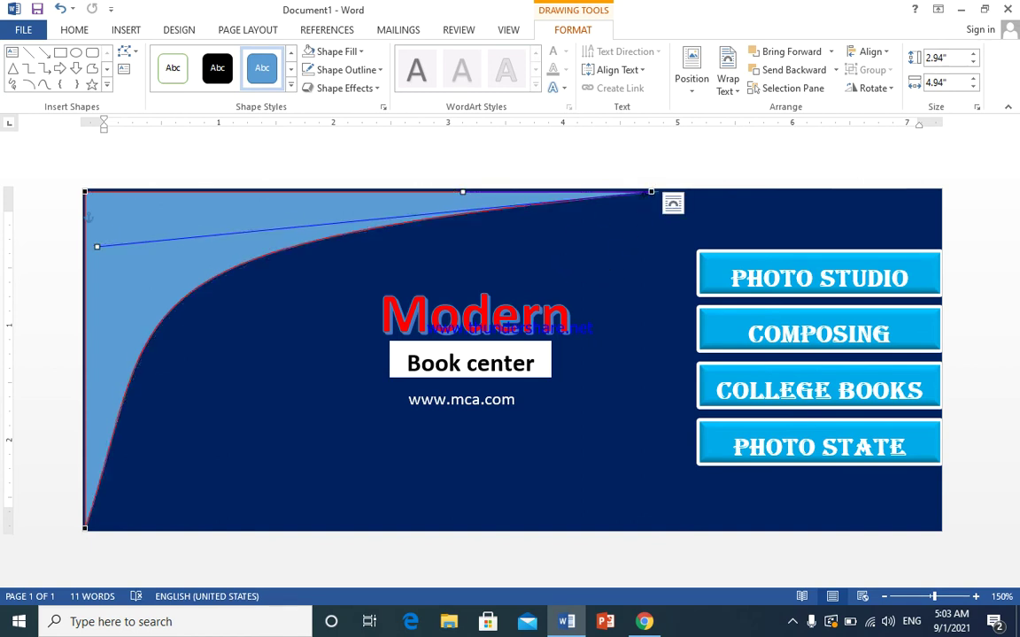
left_click_drag(651, 191, 650, 189)
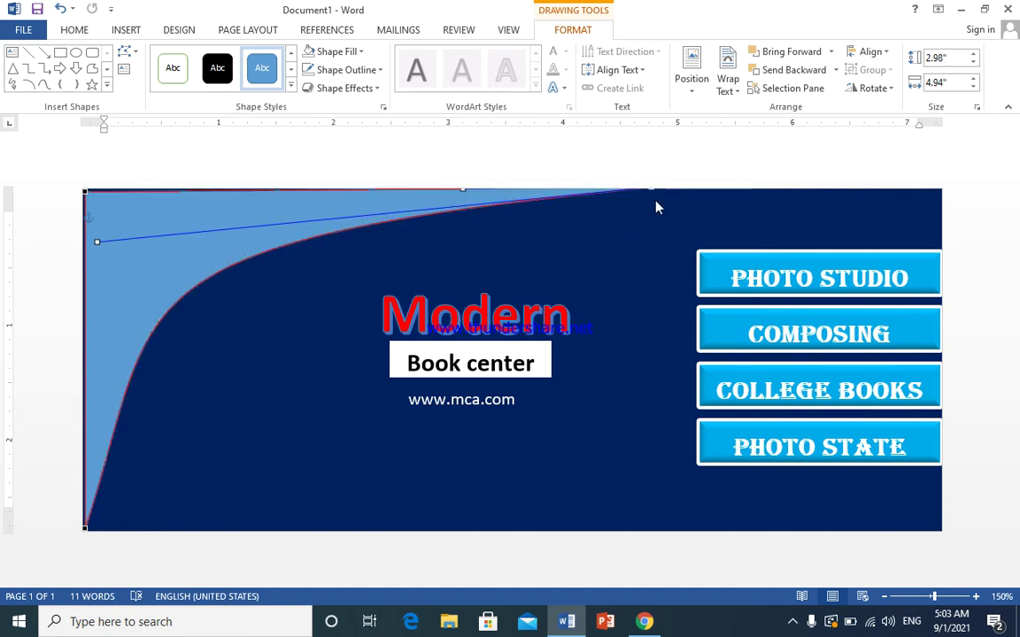
left_click_drag(650, 188, 660, 192)
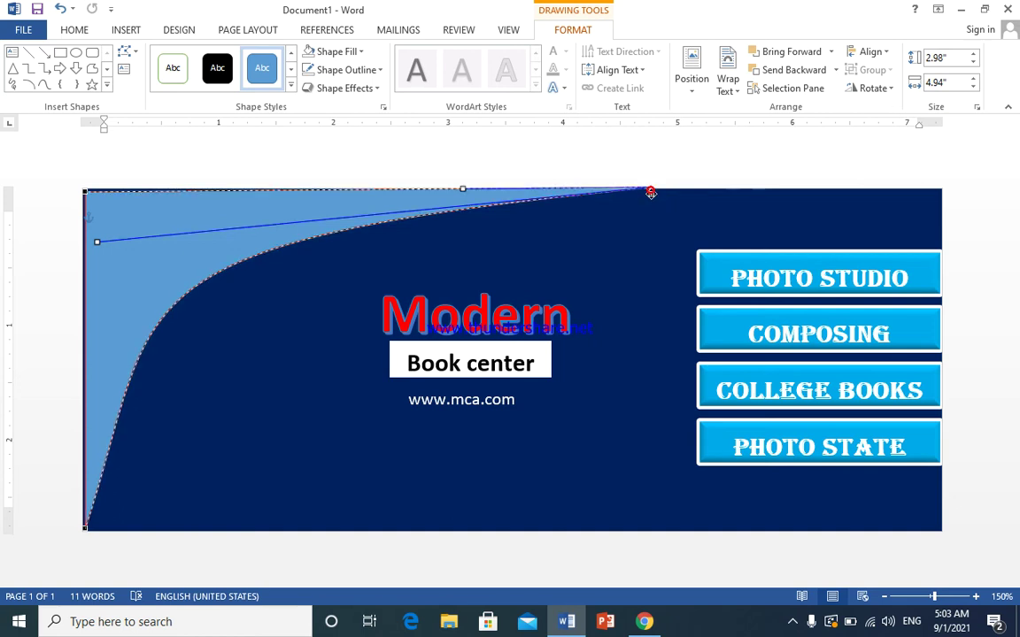
left_click_drag(661, 192, 665, 191)
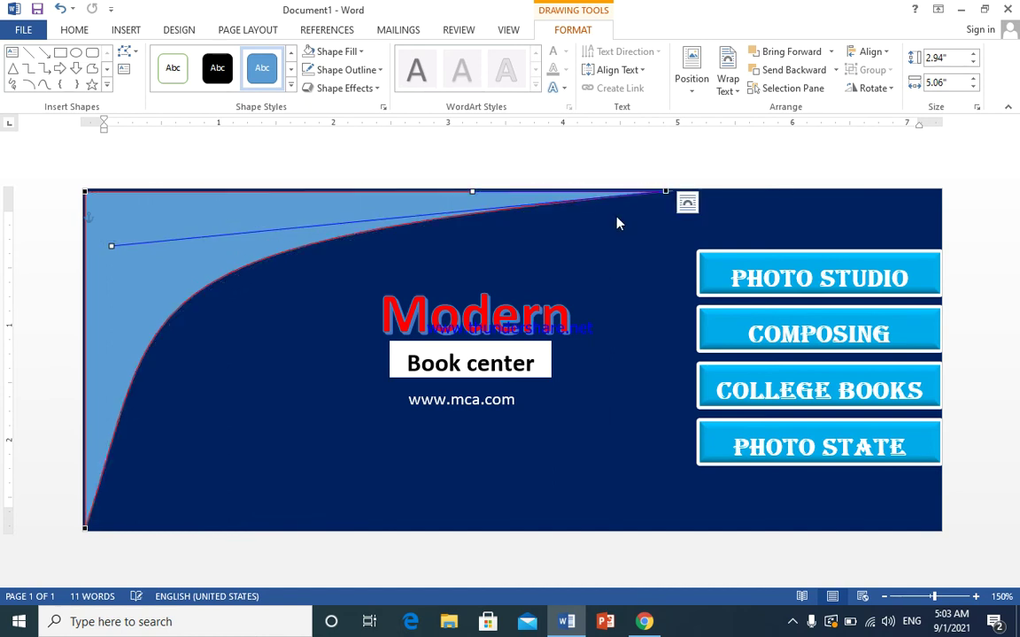
left_click(319, 333)
Step: Set the curved shape's Shape Outline to No Outline
left_click(288, 230)
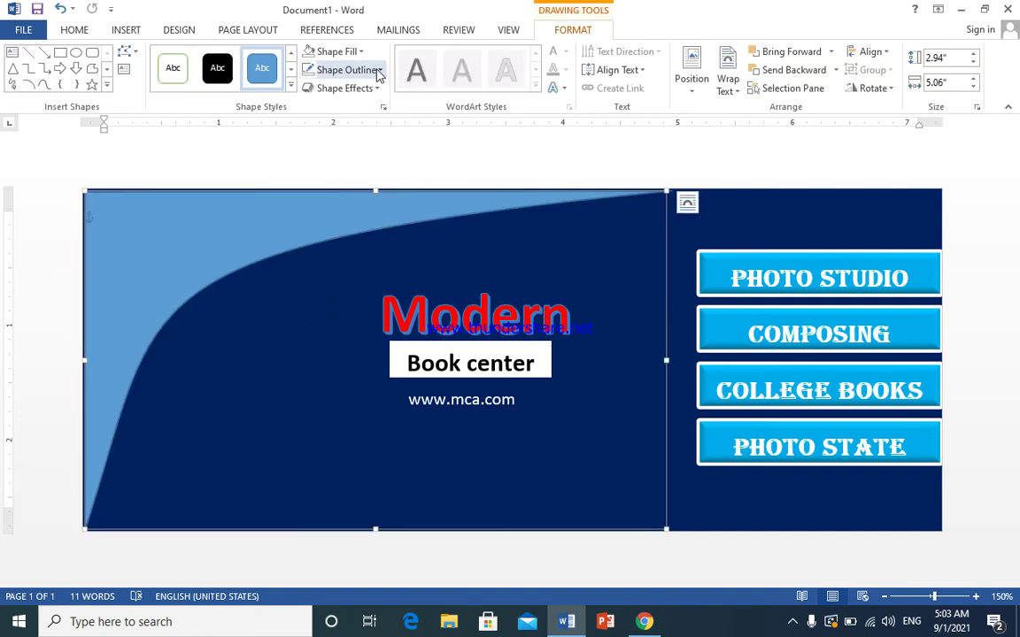
left_click(378, 71)
left_click(333, 212)
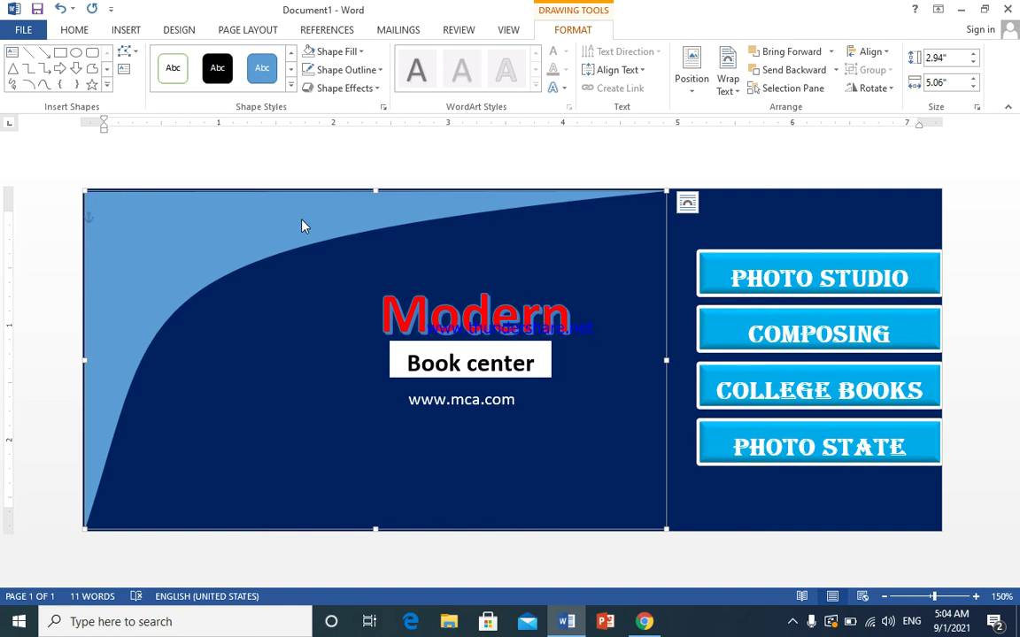
Step: Paste a copy of the curved shape, give it light blue fill and no outline, and shift it up-left
key("ctrl+v")
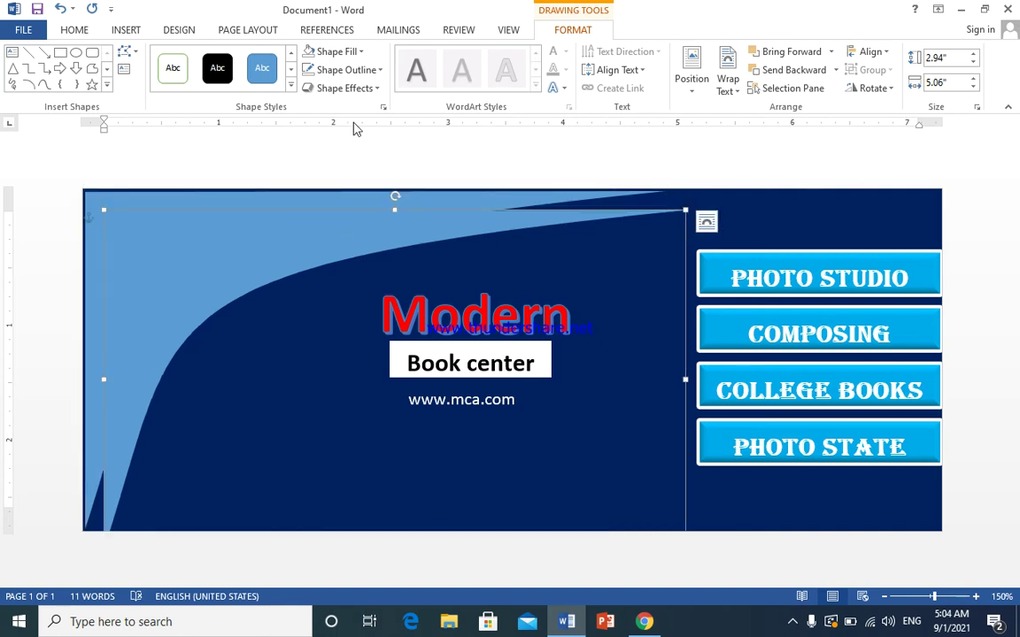
left_click(266, 74)
left_click(359, 52)
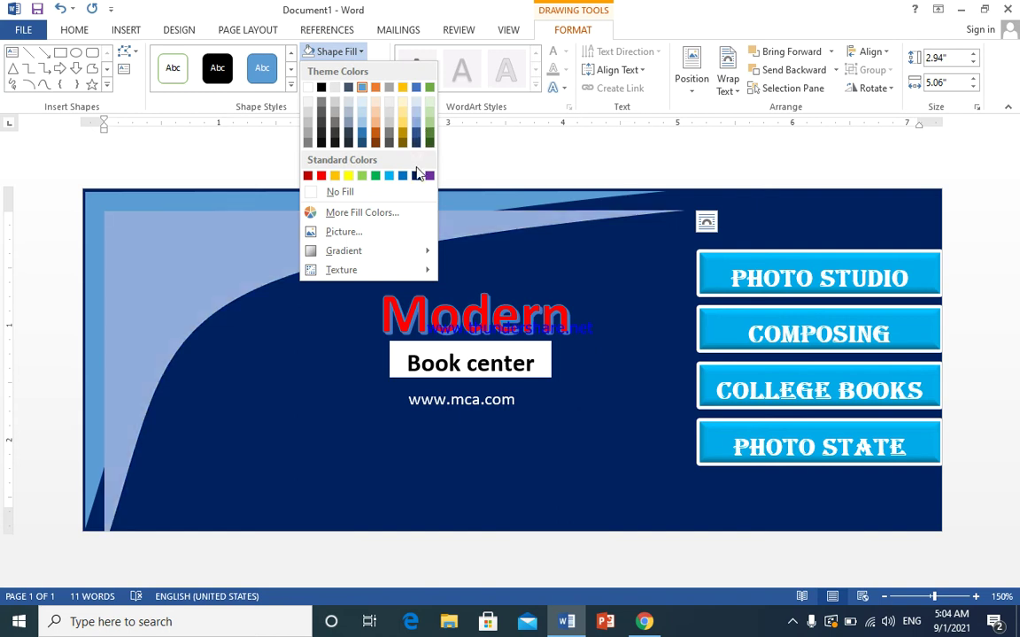
left_click(387, 176)
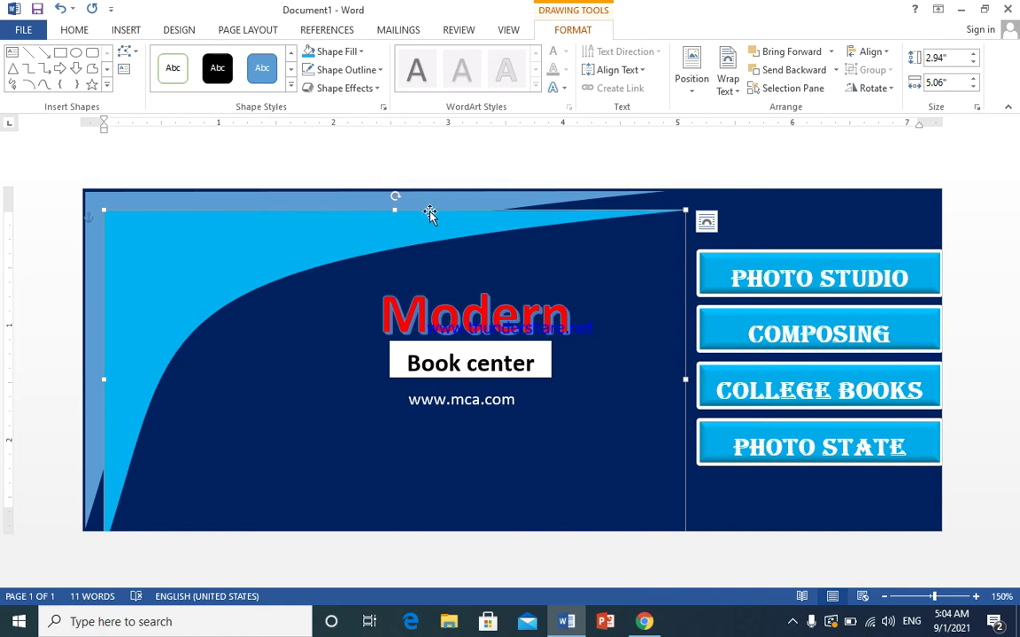
left_click(379, 72)
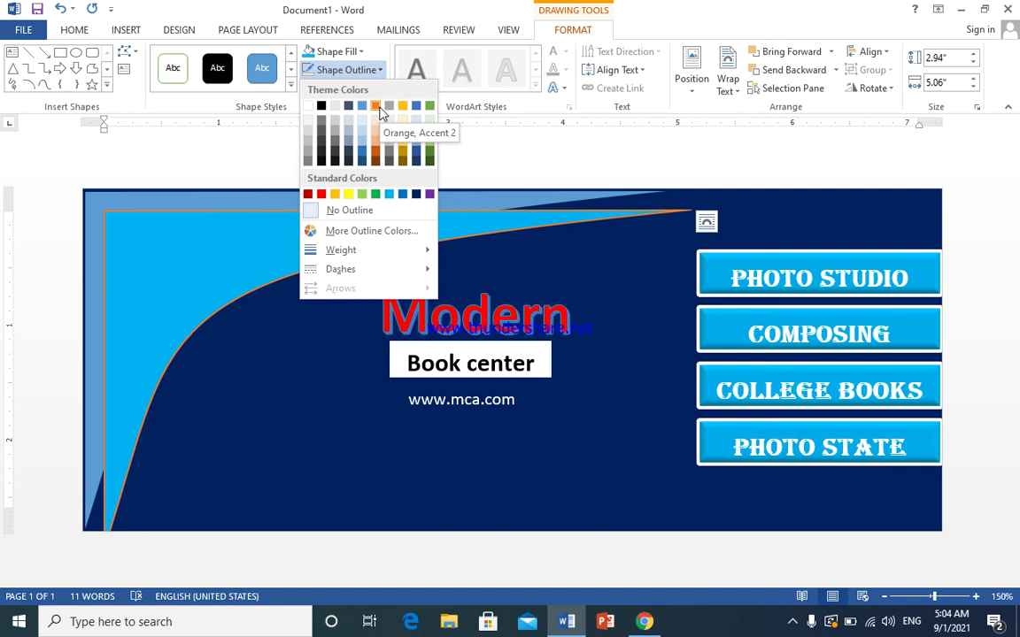
left_click(388, 214)
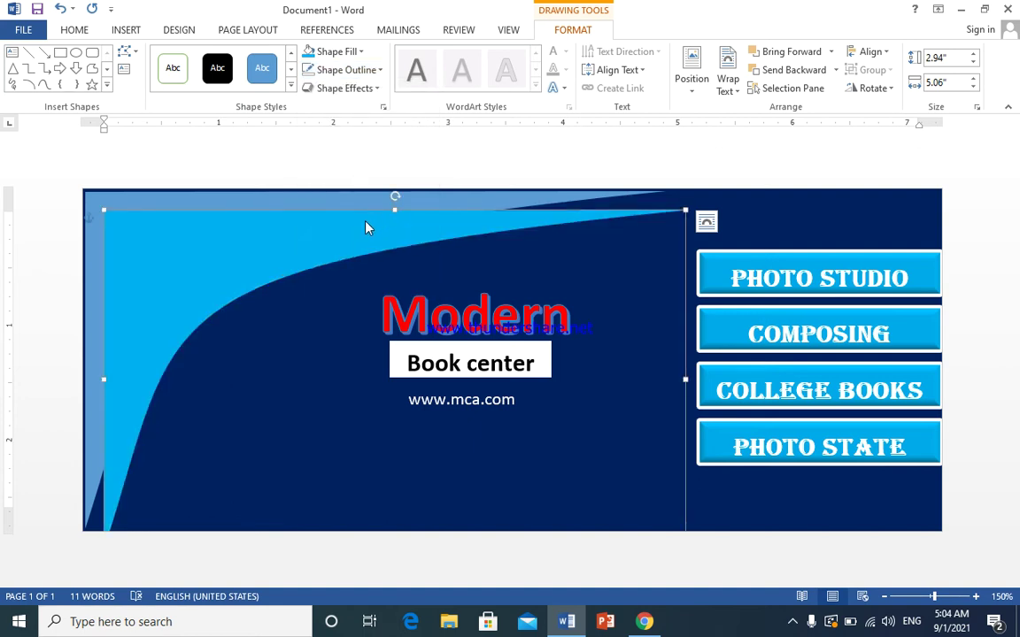
mouse_move(364, 218)
left_mouse_down()
mouse_move(330, 191)
mouse_move(400, 225)
left_mouse_up()
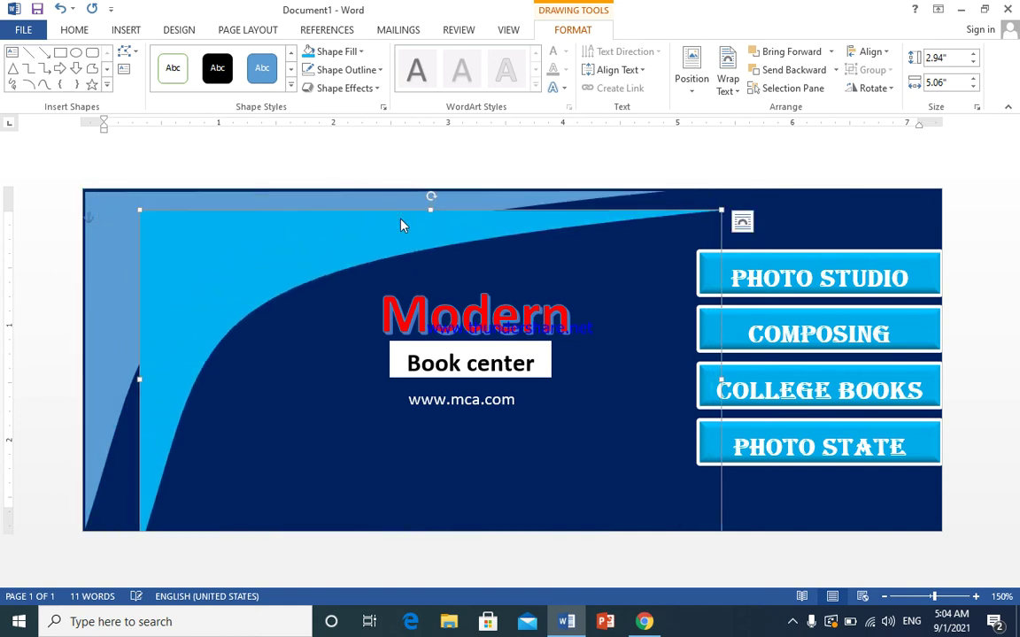
Step: Nudge the medium blue back shape slightly upward
left_click(121, 300)
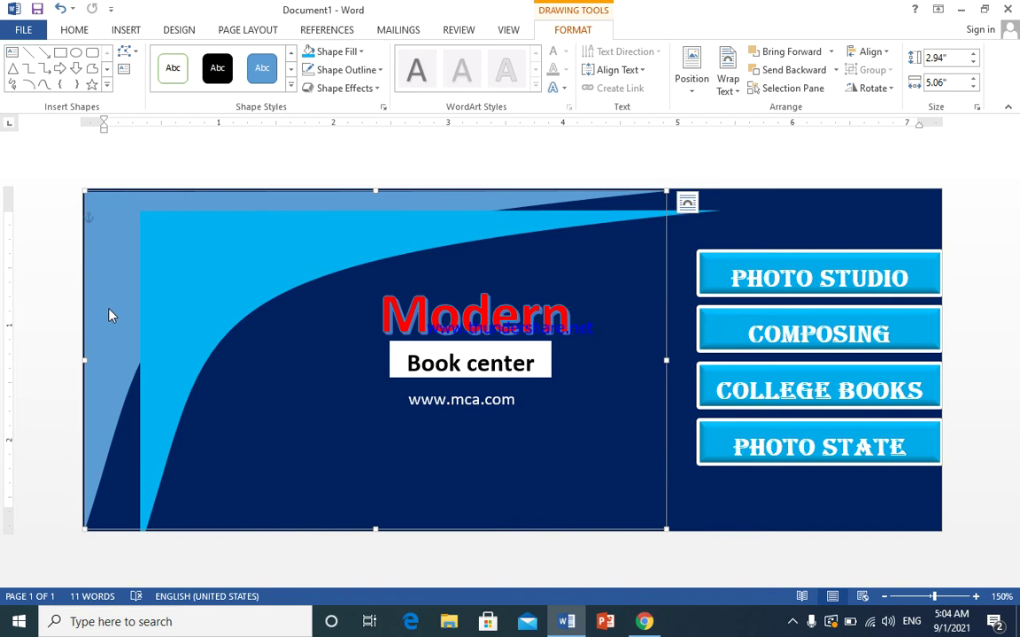
key("Up")
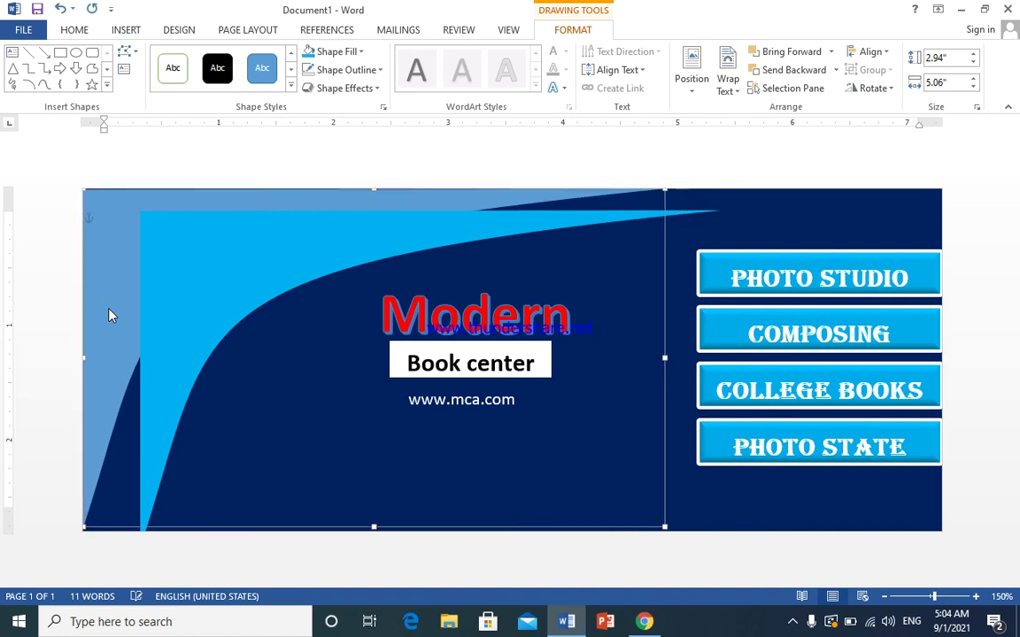
key("Down")
key("Up")
key("Up")
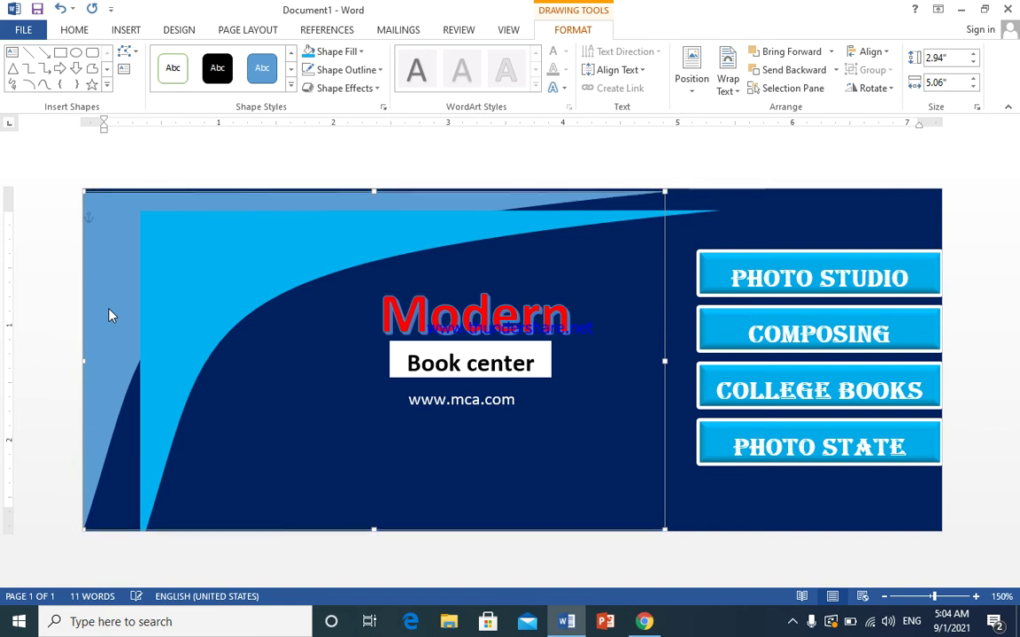
key("Down")
key("Down")
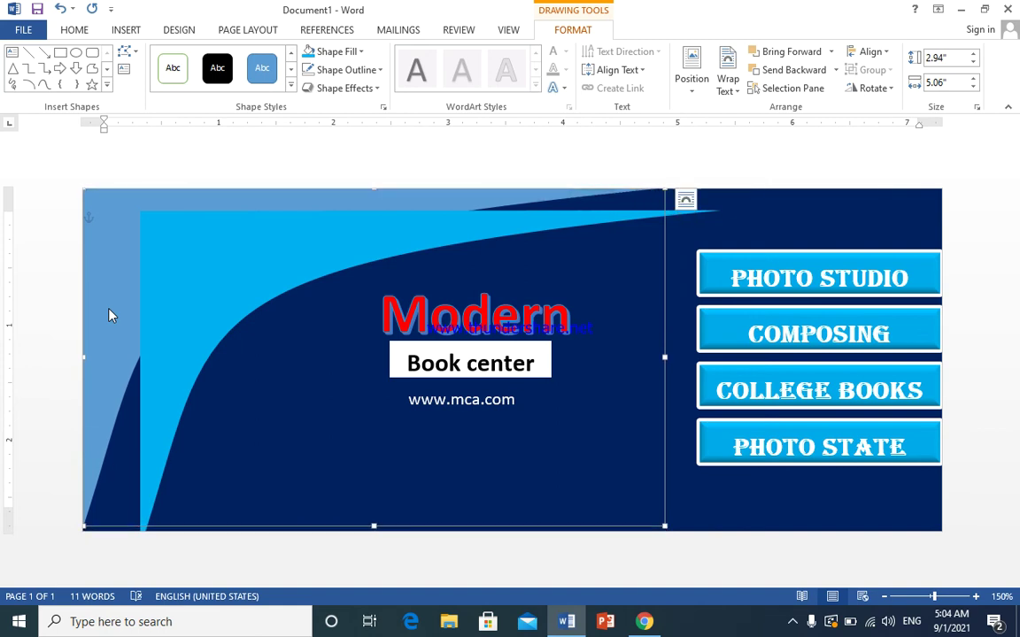
key("Up")
Step: Move the light blue curve to the page's left edge, shifting it slightly right
left_click(219, 301)
left_click_drag(215, 292, 149, 259)
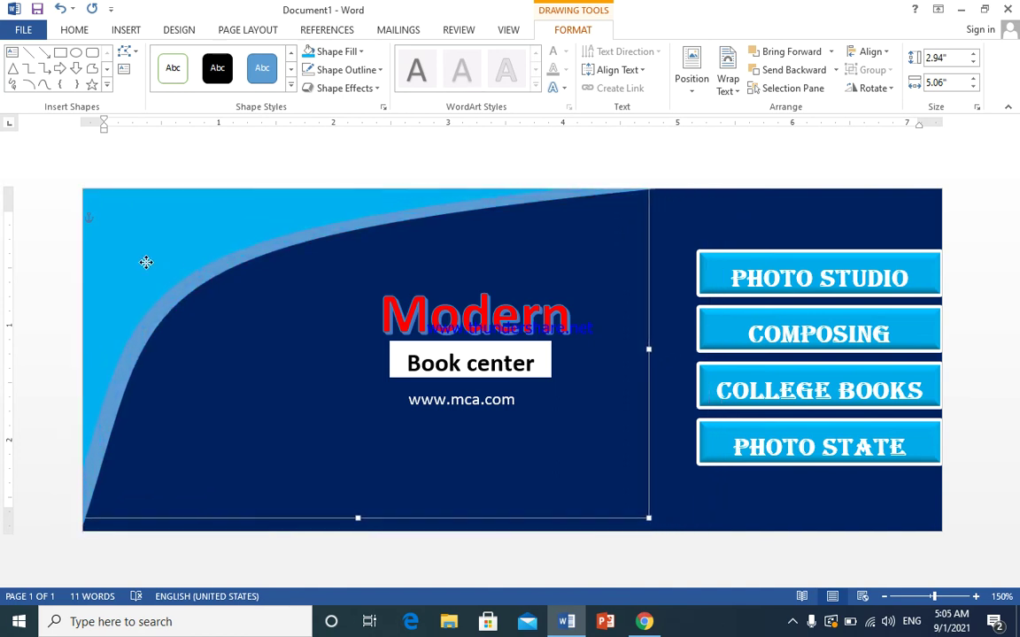
left_click_drag(149, 260, 153, 260)
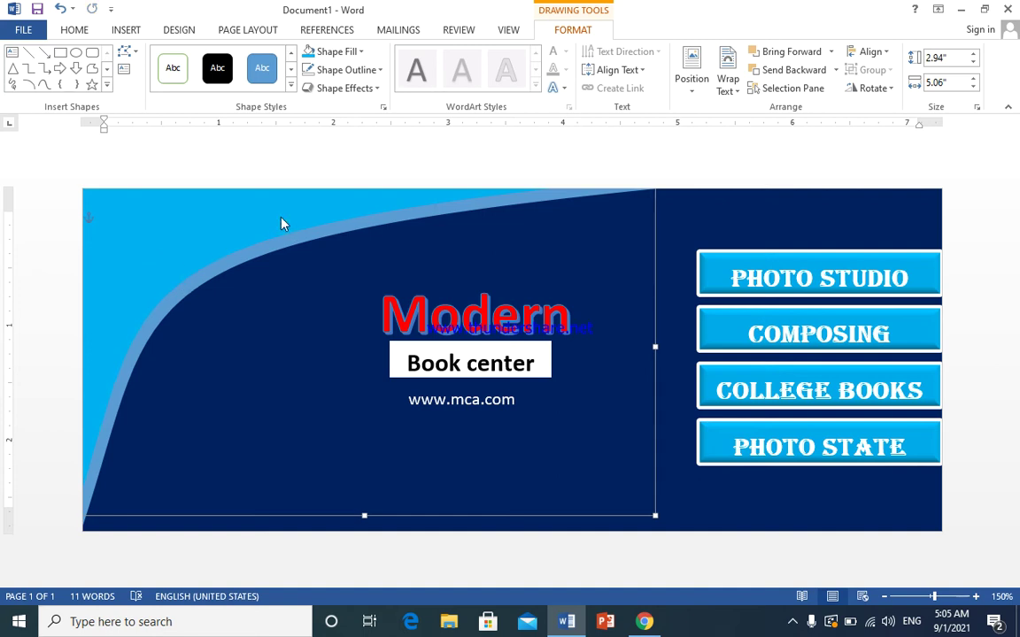
left_click(379, 89)
mouse_move(354, 153)
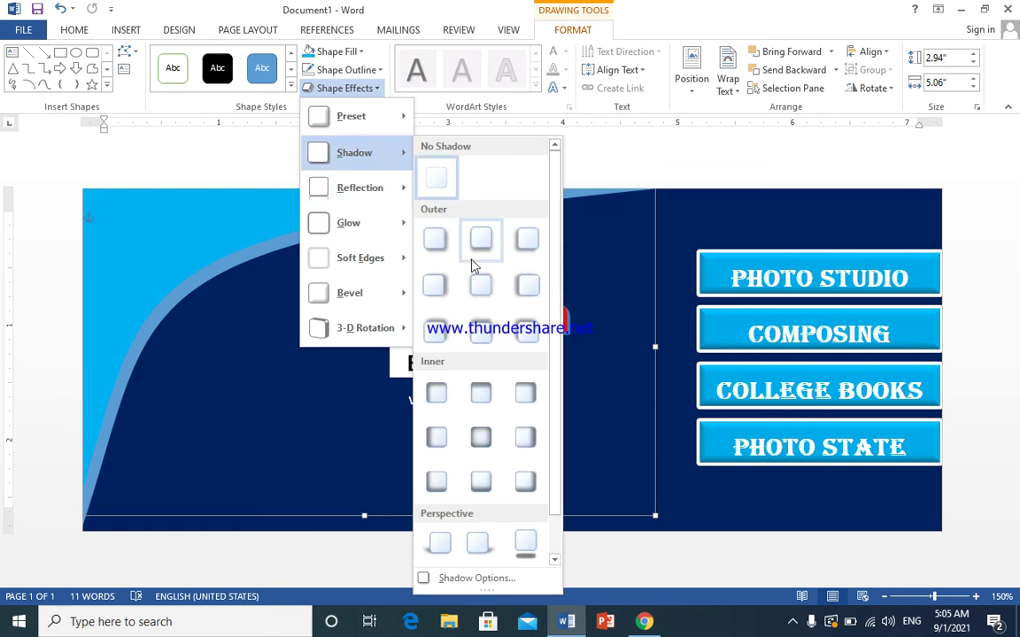
Step: Apply an Inside Center inner shadow to the light blue curve and nudge it right and down
left_click(486, 447)
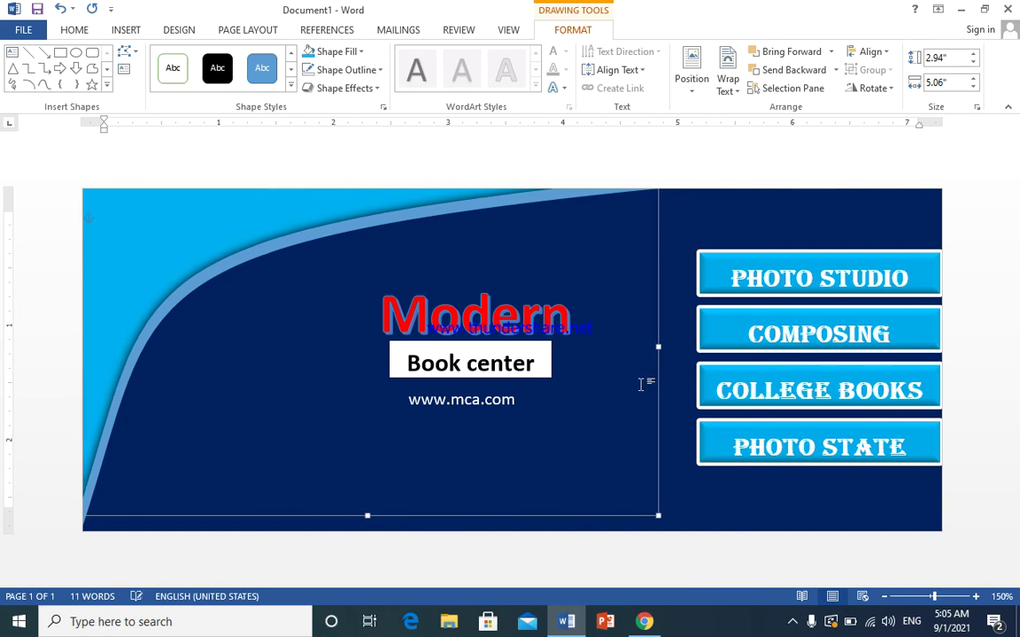
key("ctrl+Right")
key("ctrl+Right")
key("ctrl+Down")
key("ctrl+Down")
key("ctrl+Right")
key("ctrl+Right")
key("ctrl+Right")
key("ctrl+Right")
key("ctrl+Right")
key("ctrl+Right")
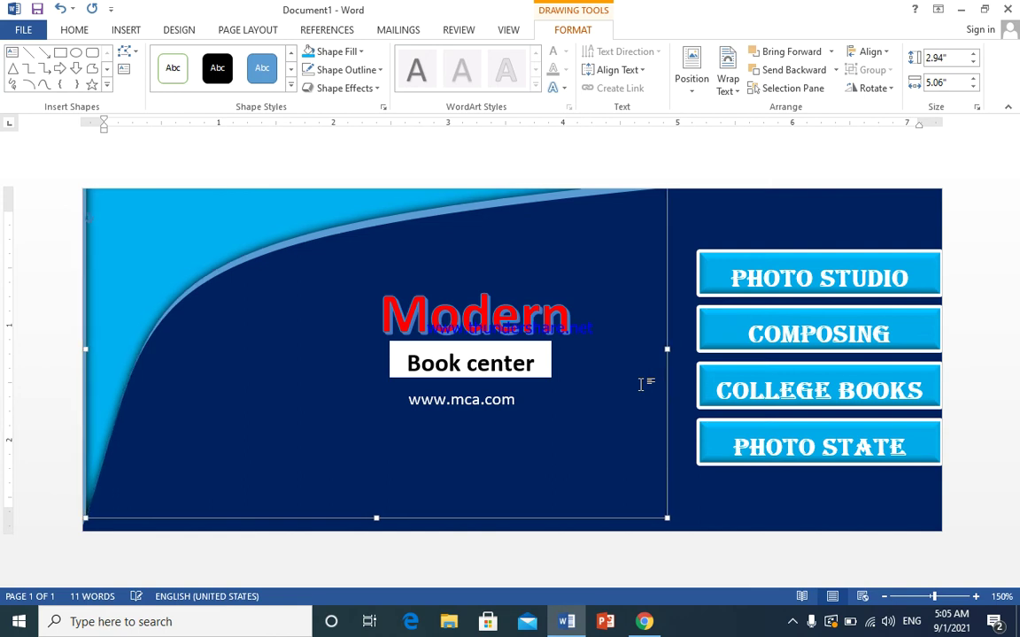
key("ctrl+Left")
key("ctrl+Left")
key("ctrl+Left")
key("ctrl+Left")
key("ctrl+Left")
key("ctrl+Left")
key("ctrl+Left")
key("ctrl+Down")
key("ctrl+Left")
key("ctrl+Left")
key("ctrl+Left")
key("ctrl+Left")
key("ctrl+Down")
key("ctrl+Down")
key("ctrl+Down")
key("ctrl+Down")
Step: Fine-tune the curve's position with small up, right, left and down nudges, then deselect it
key("ctrl+Up")
key("ctrl+Up")
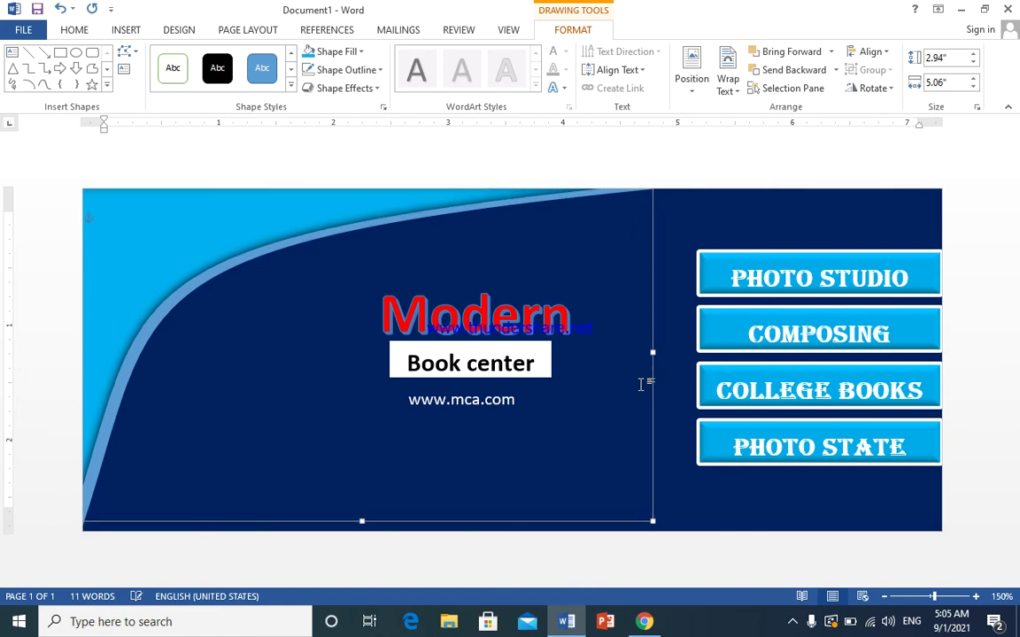
key("ctrl+Up")
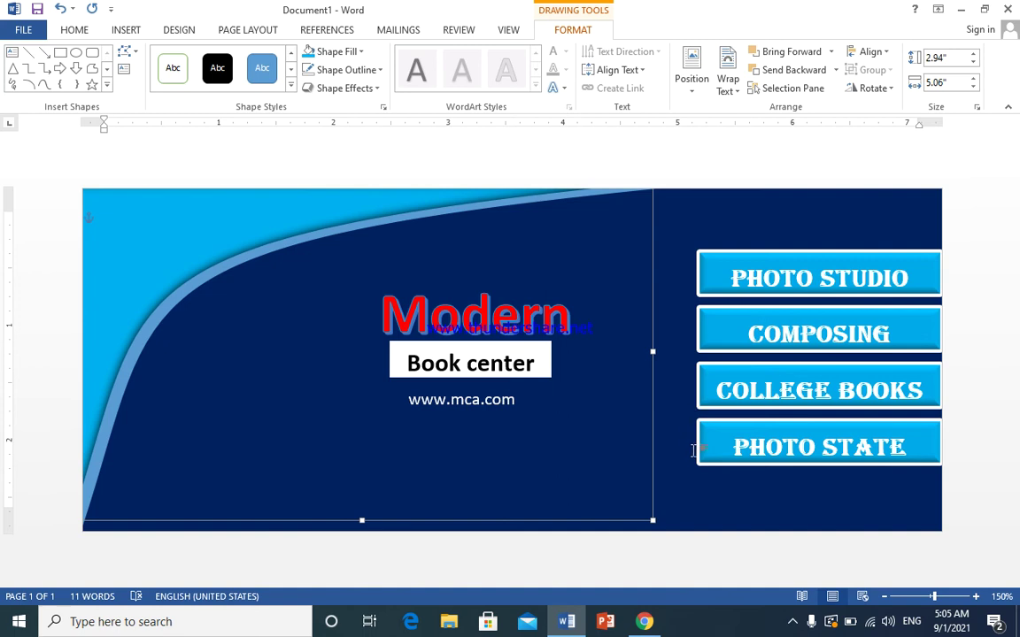
key("ctrl+Right")
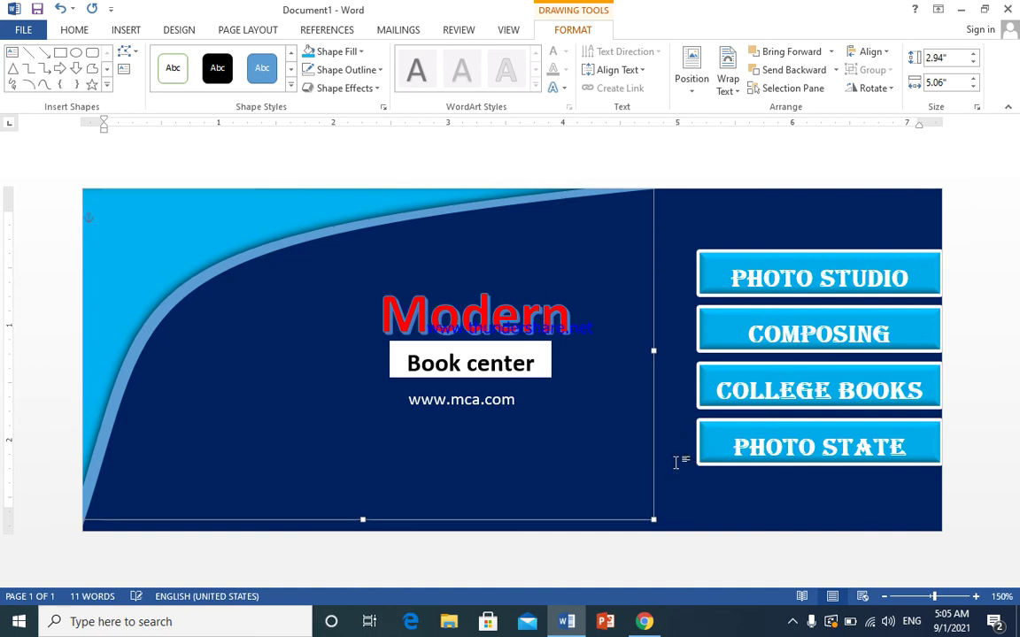
key("ctrl+Up")
key("ctrl+Up")
key("ctrl+Right")
key("ctrl+Right")
key("ctrl+Up")
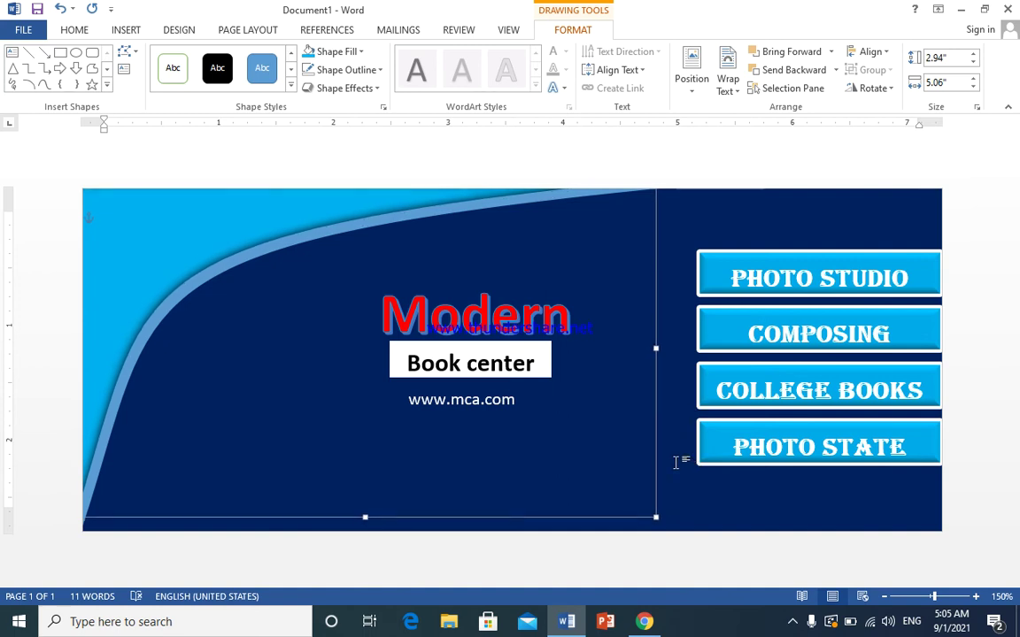
key("ctrl+Down")
key("ctrl+Down")
key("ctrl+Left")
key("ctrl+Down")
key("ctrl+Left")
key("ctrl+Left")
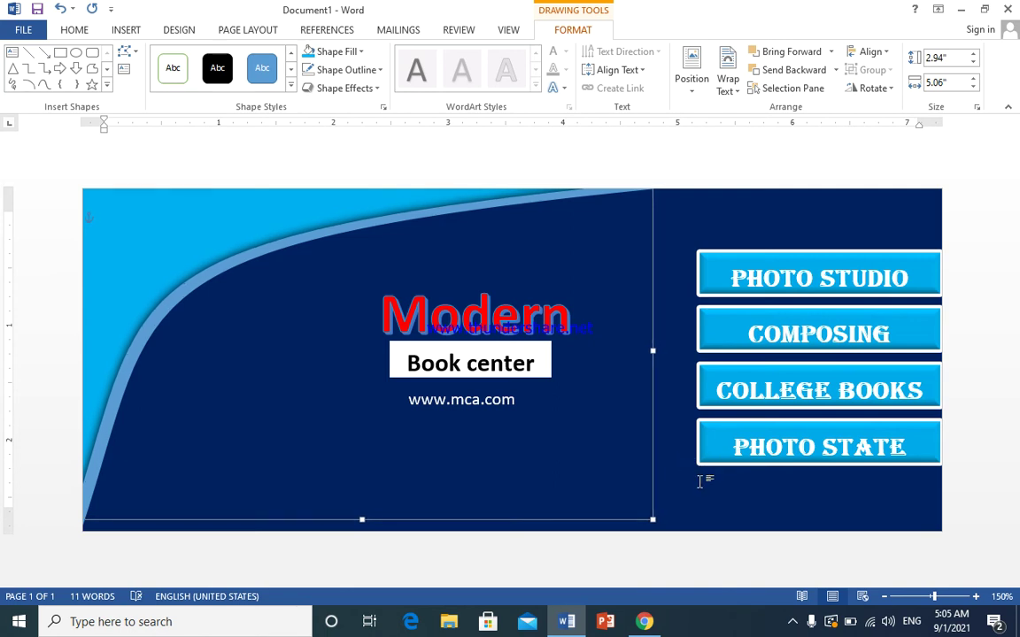
left_click(699, 481)
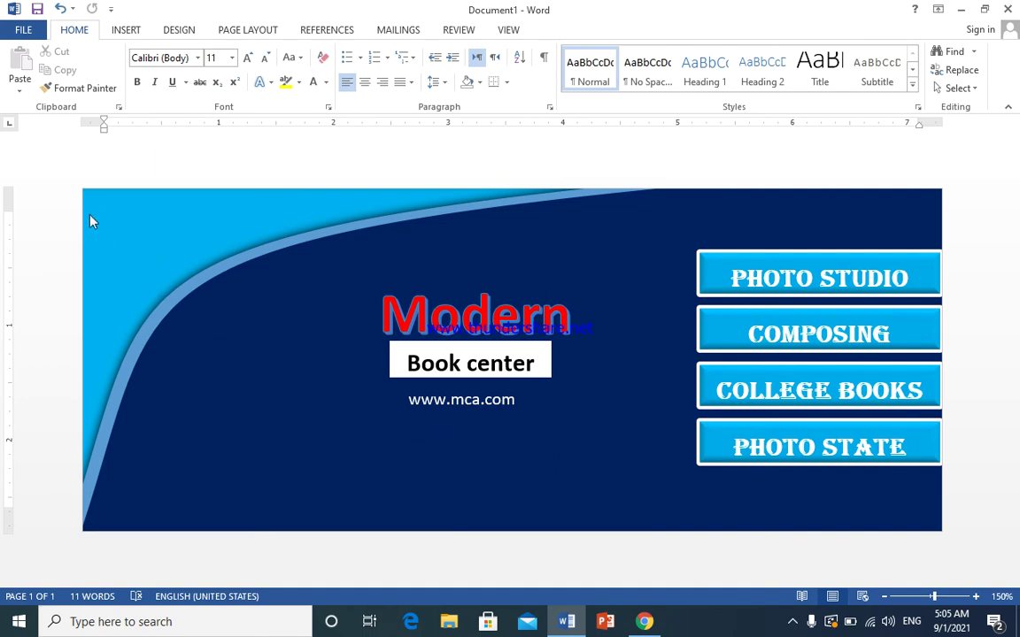
Step: Draw a new text box in the banner's top-left corner
left_click(126, 32)
left_click(719, 80)
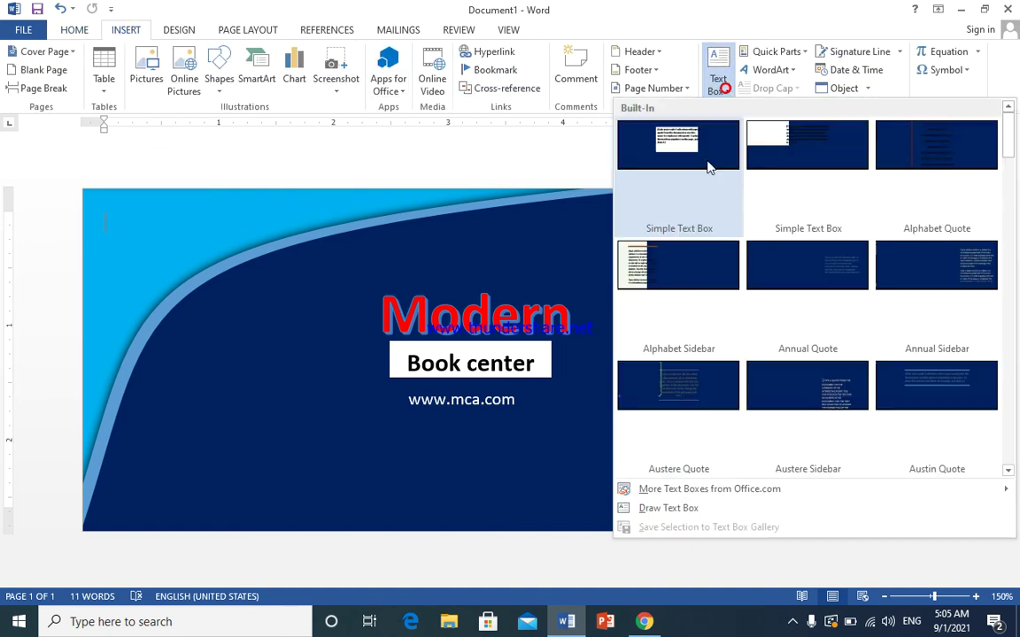
left_click(668, 509)
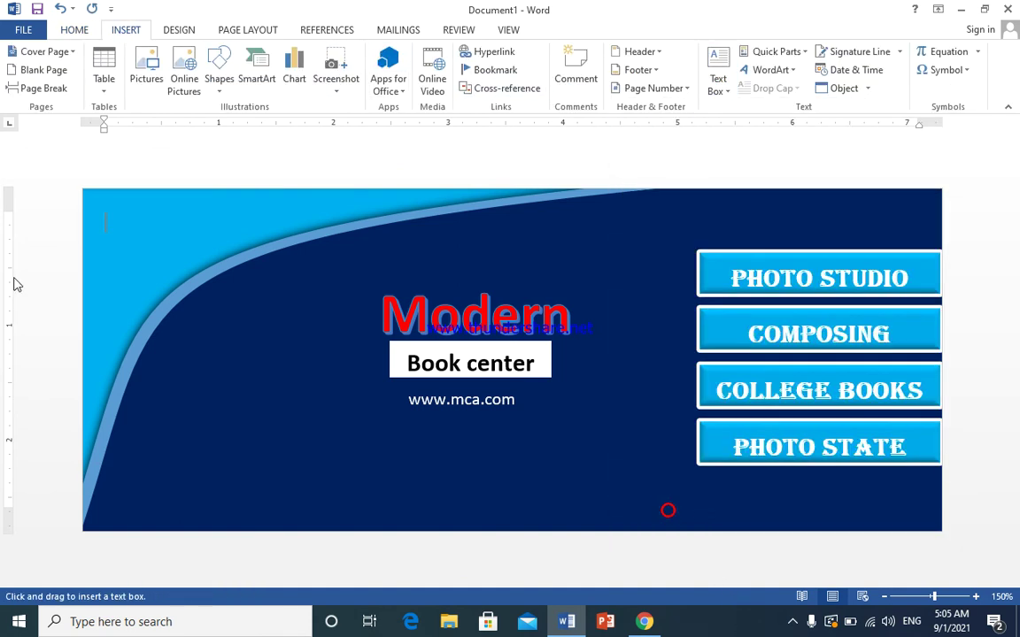
mouse_move(92, 201)
left_mouse_down()
mouse_move(243, 282)
mouse_move(295, 286)
left_mouse_up()
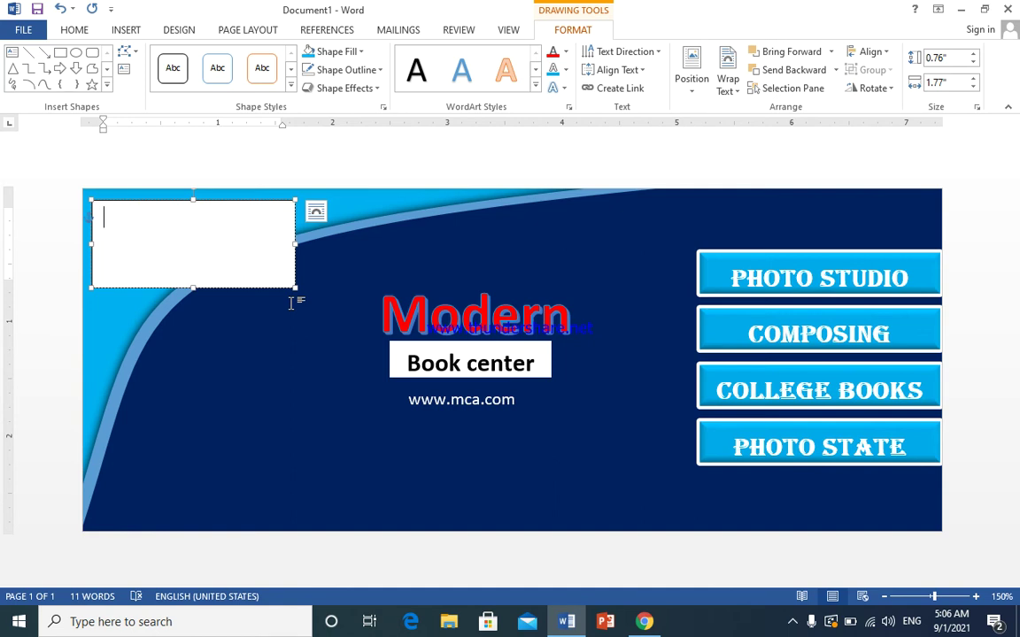
Step: Type 'Contact No:' in the box, start a new line, and select all its text
type("com")
key("BackSpace")
type("ntact")
key("BackSpace")
type("No:")
key("Return")
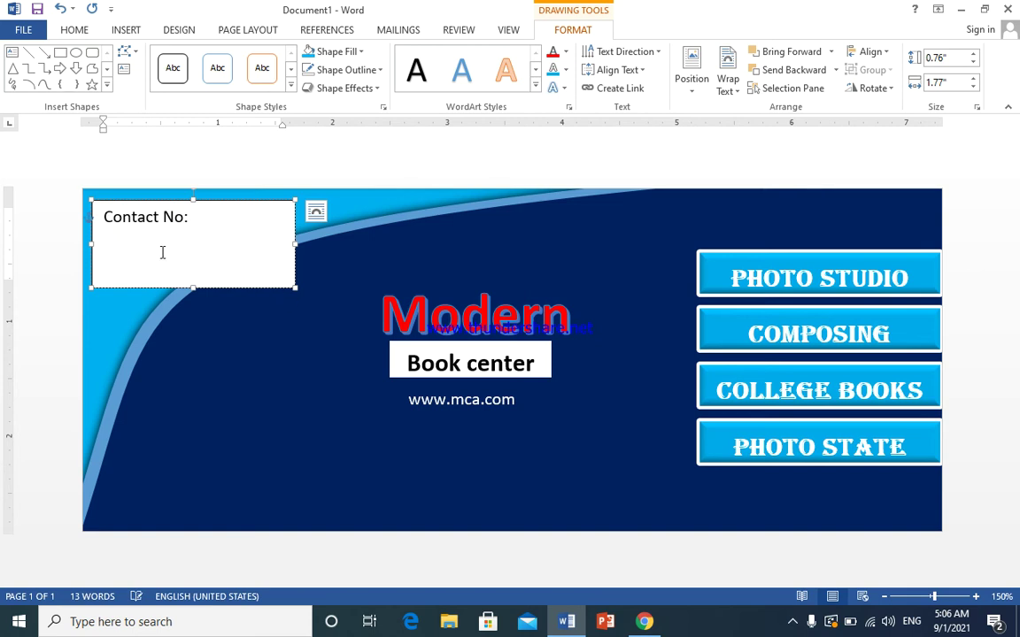
key("ctrl+a")
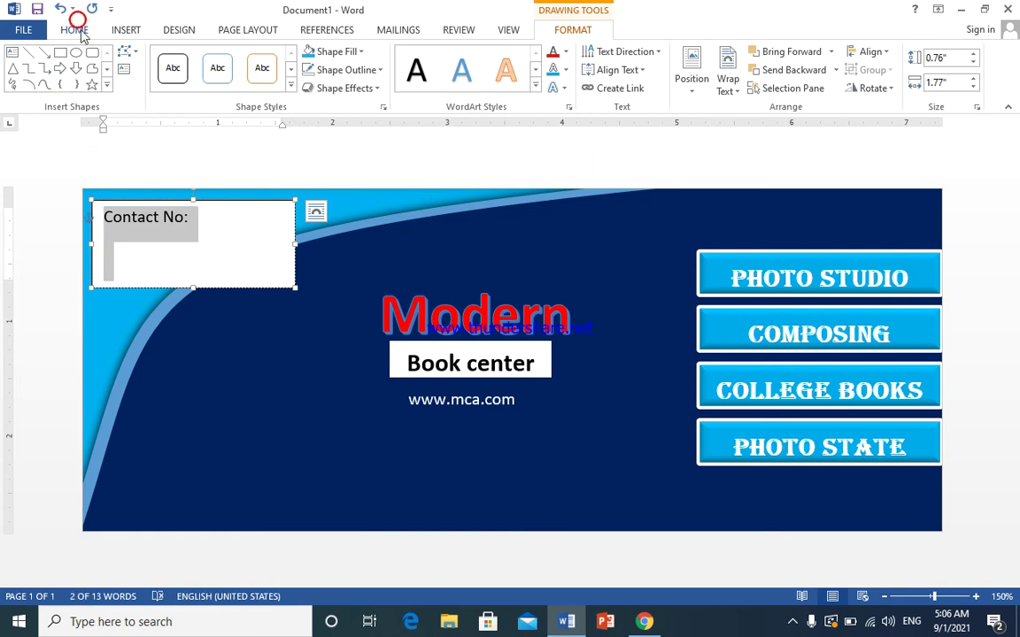
Step: Apply the No Spacing style and enter the contact phone number on the second line
left_click(79, 26)
left_click(660, 89)
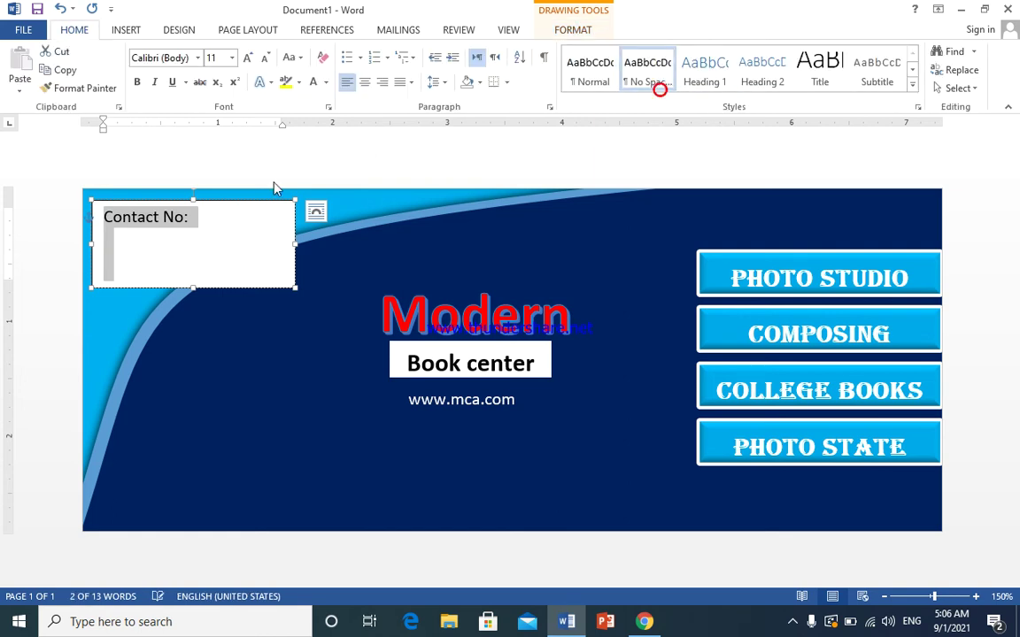
left_click(118, 241)
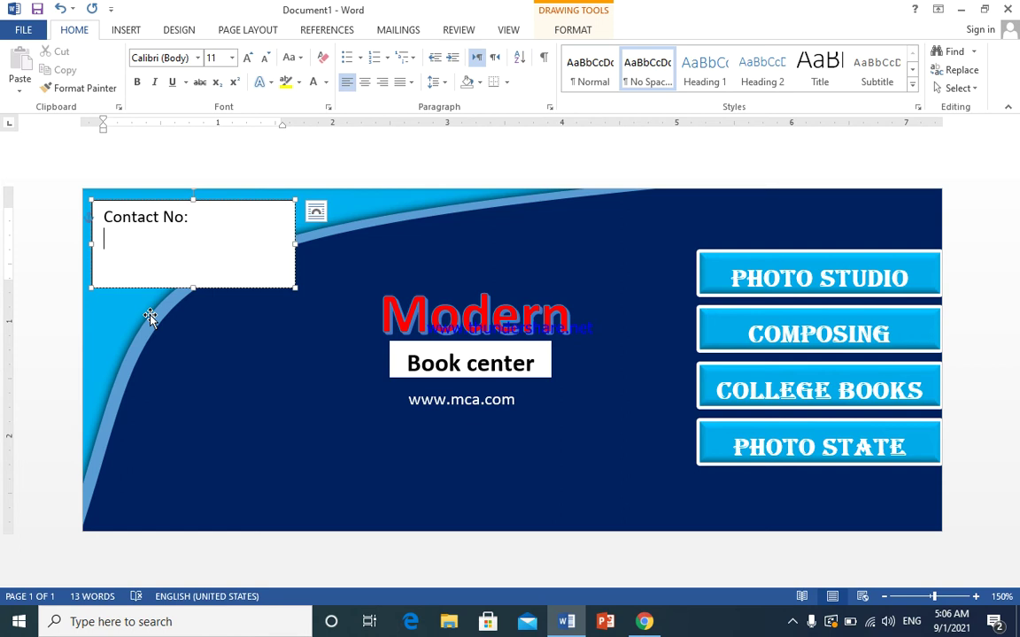
type("=")
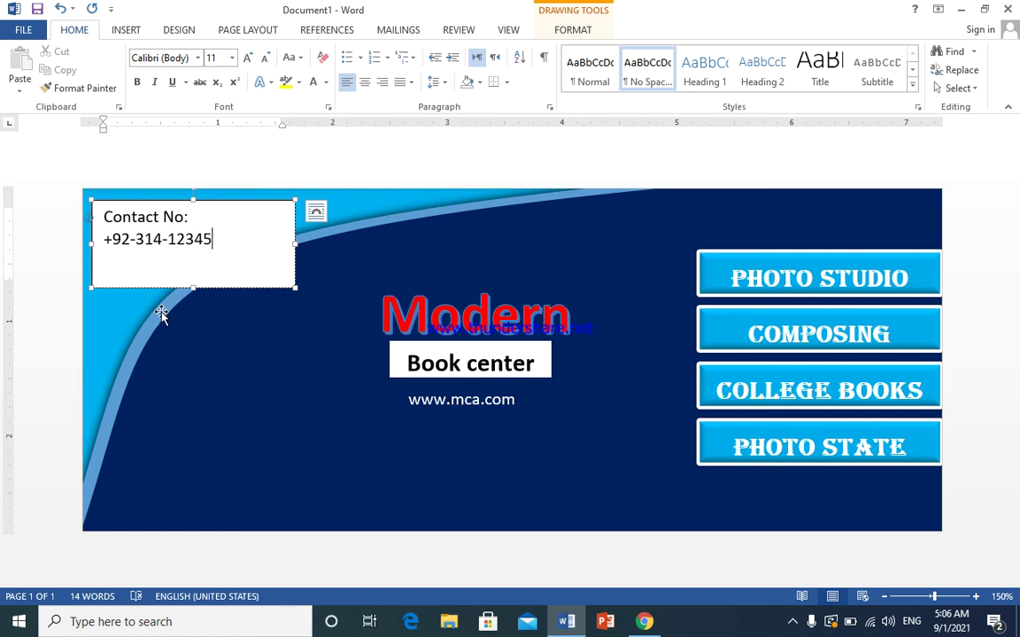
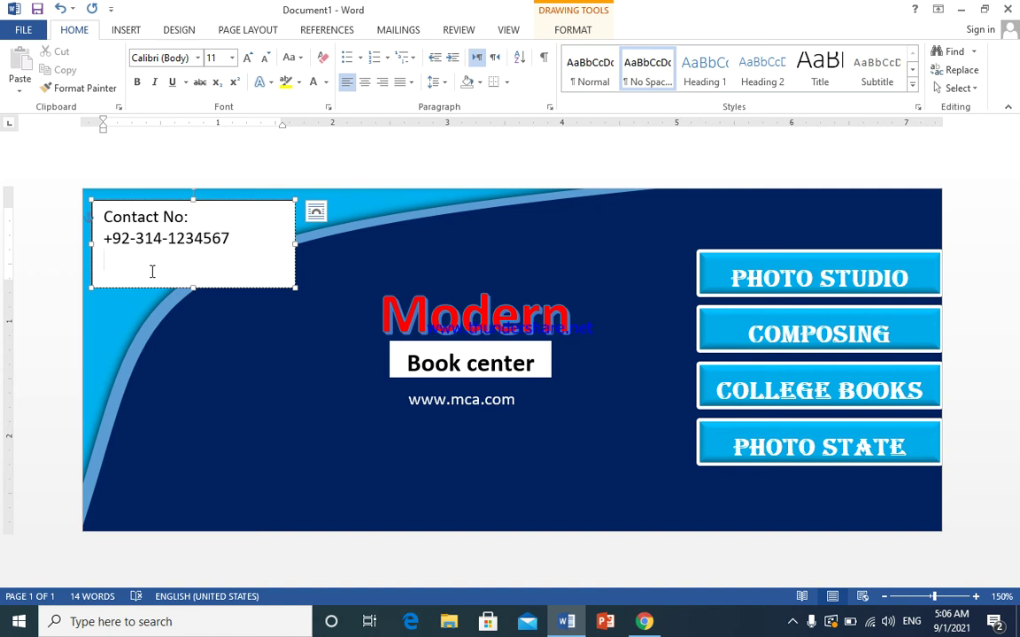
Step: Add an 'Email:' heading line below the phone number
type("emao")
key("BackSpace")
type("o")
key("BackSpace")
type("il")
key("BackSpace")
type(":")
key("Return")
Step: Enlarge the text box downward, type the e-mail address, and select the contact text
type("mob")
left_click_drag(193, 287, 188, 314)
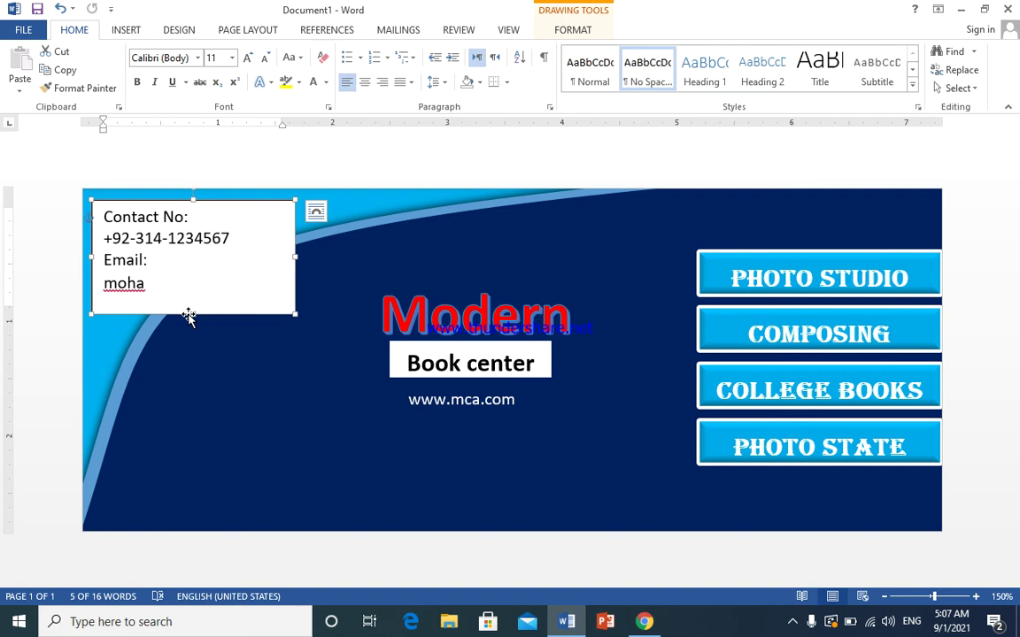
left_click(146, 289)
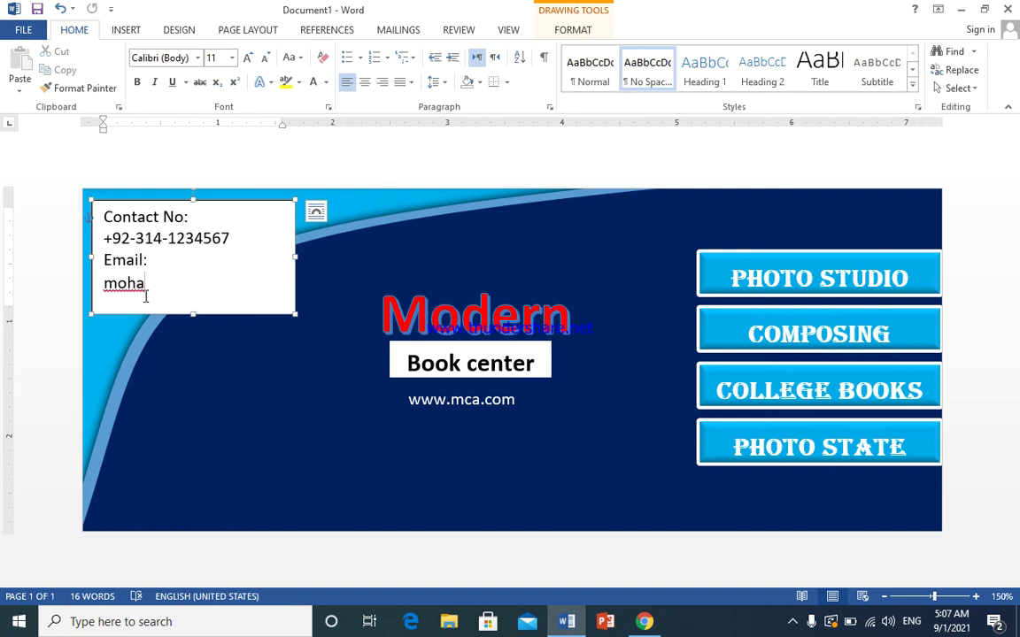
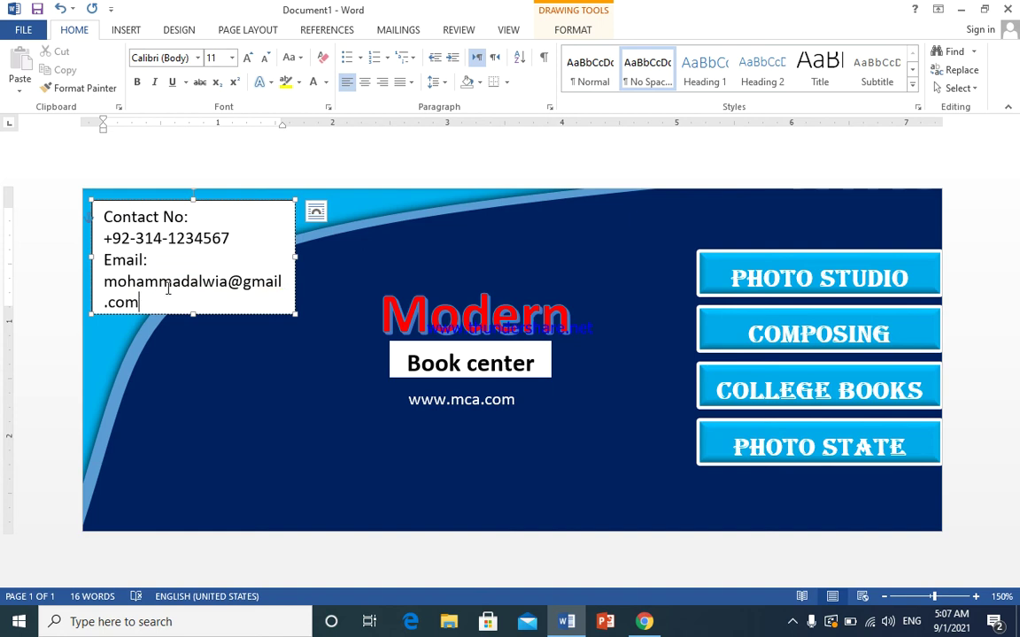
mouse_move(155, 304)
left_mouse_down()
mouse_move(111, 308)
mouse_move(101, 218)
left_mouse_up()
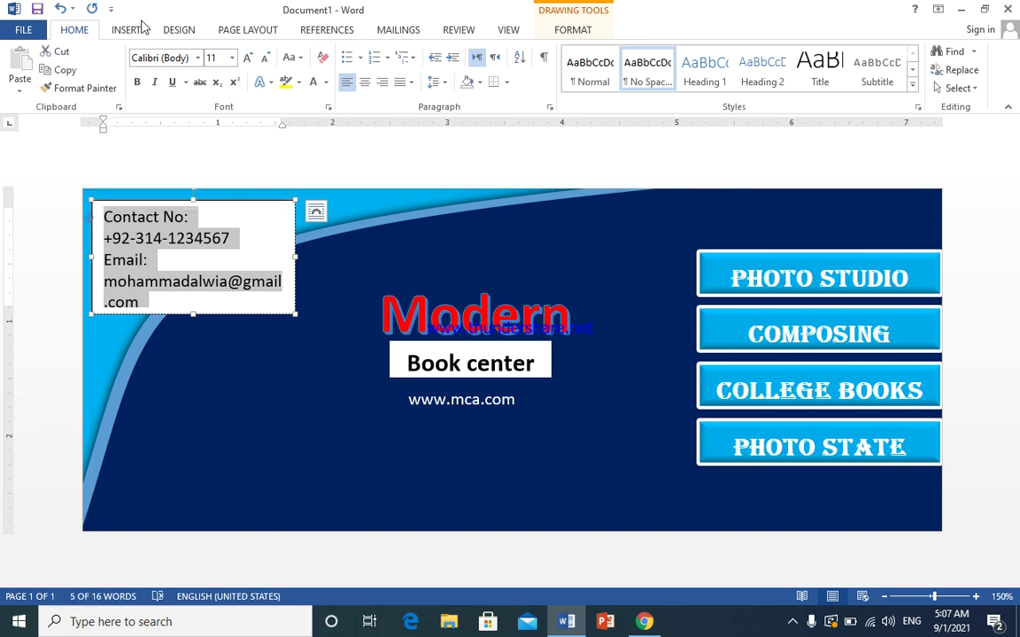
Step: Shrink the contact details text to 8 pt
left_click(267, 58)
left_click(266, 58)
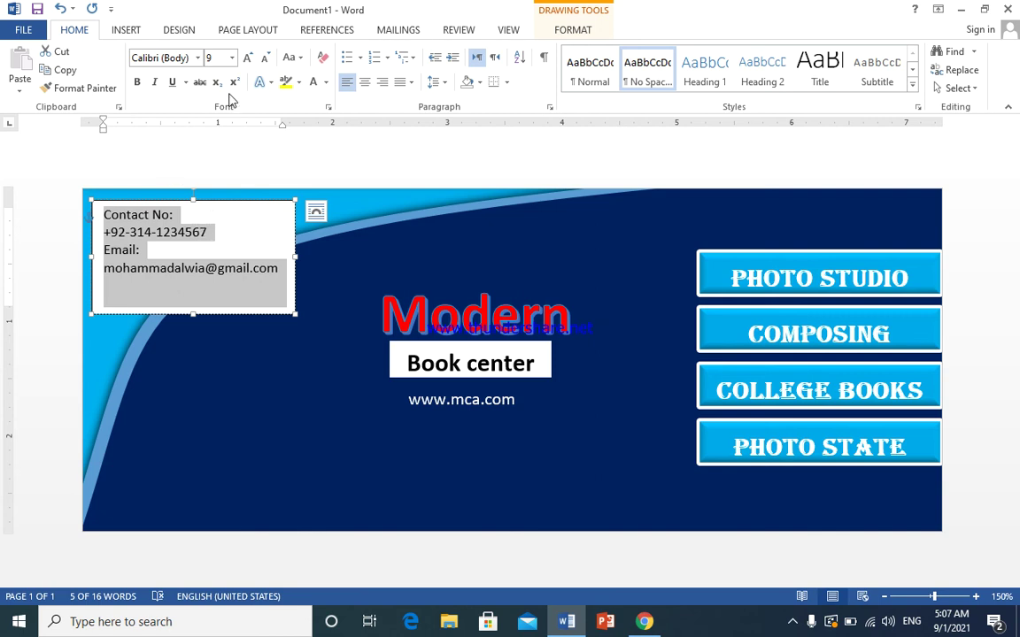
left_click(266, 60)
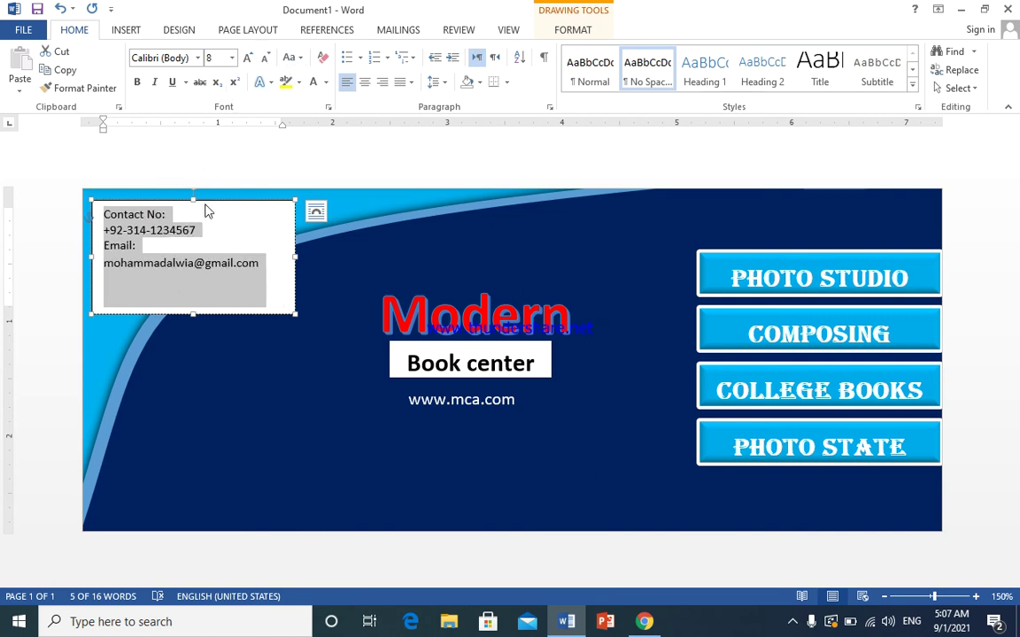
Step: Trim the text box narrower and shorter to fit the text, and move it slightly left
mouse_move(295, 257)
left_mouse_down()
mouse_move(264, 257)
mouse_move(281, 257)
left_mouse_up()
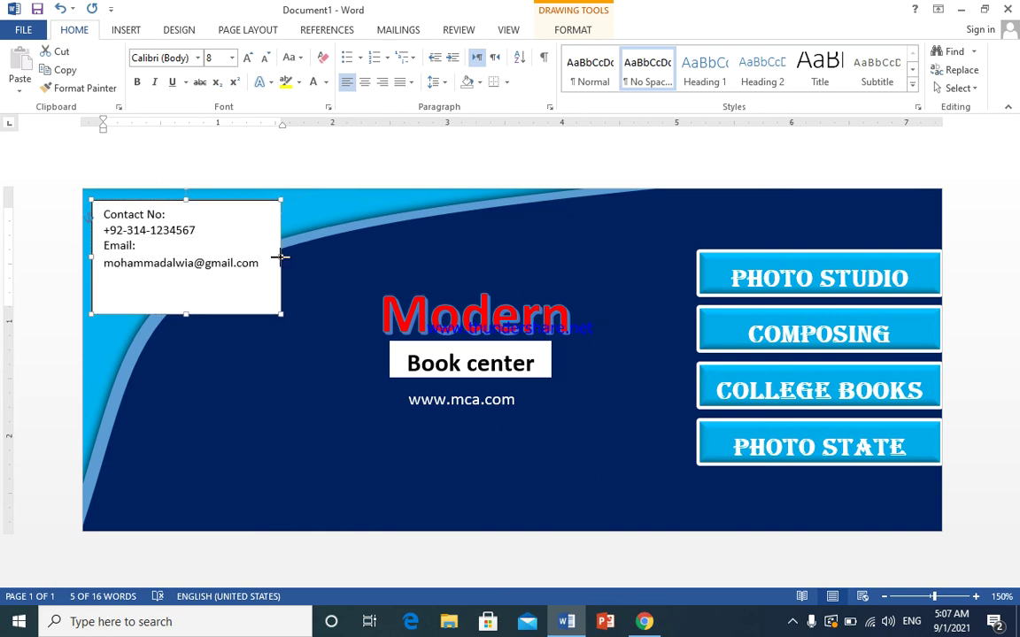
left_click_drag(186, 313, 186, 281)
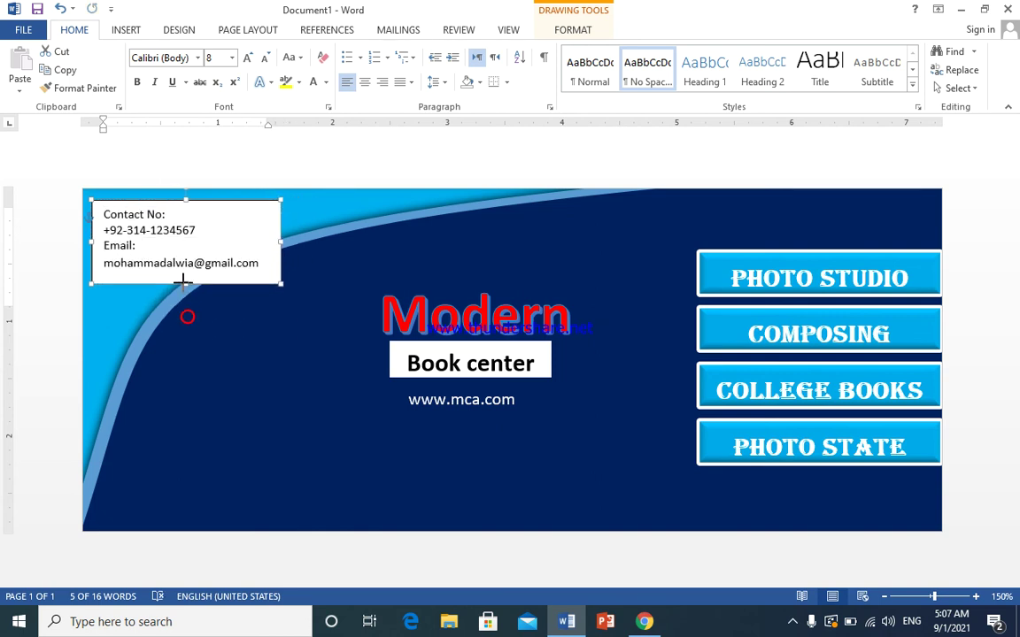
left_click_drag(235, 200, 228, 200)
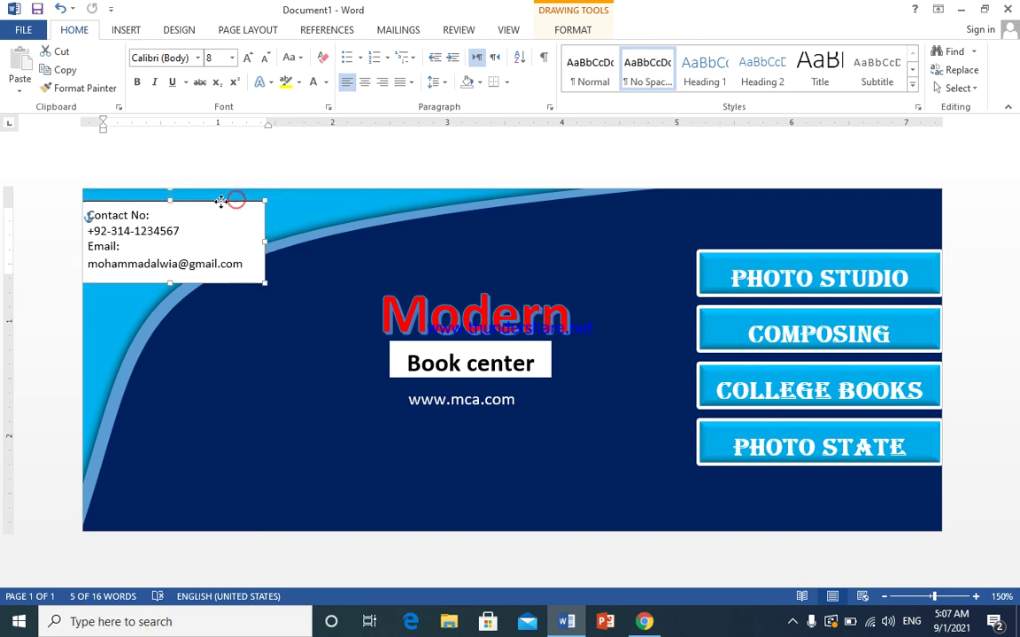
left_click(571, 33)
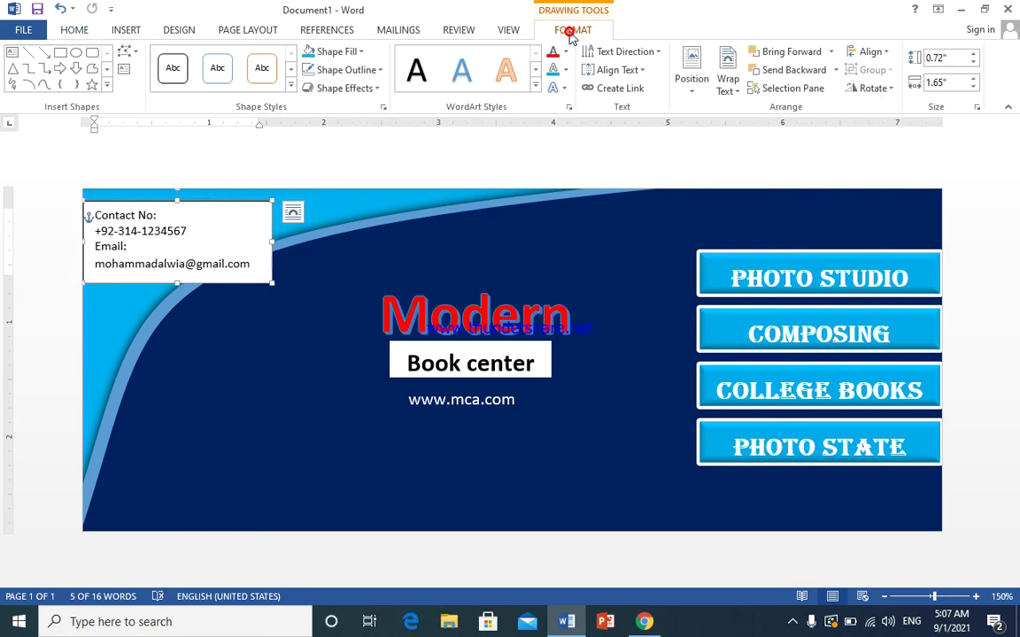
Step: Set the contact box to No Fill and No Outline, and move it up to the banner's top edge
left_click(363, 53)
left_click(371, 186)
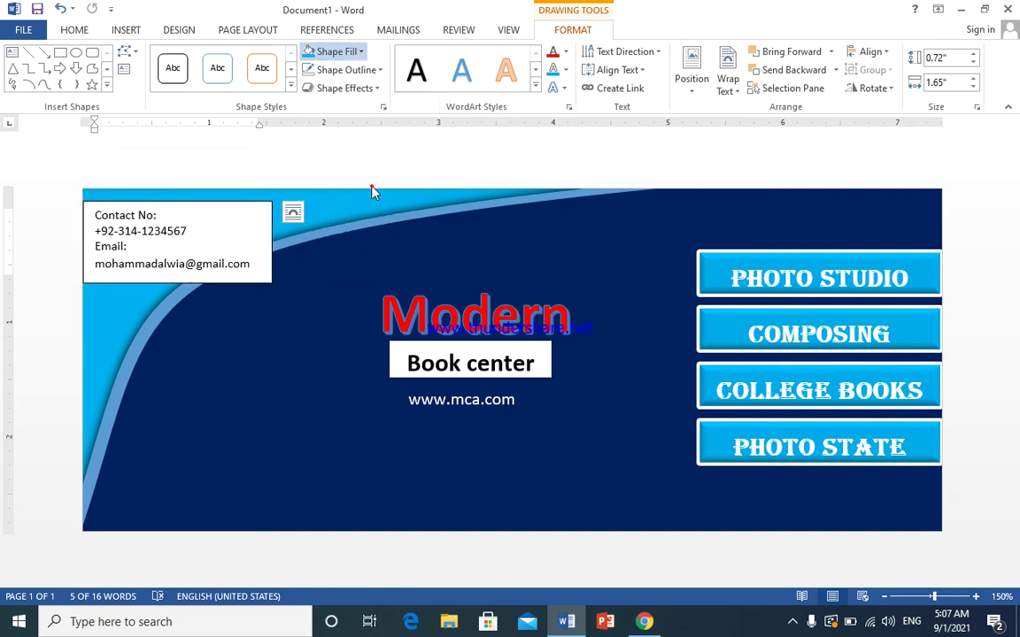
left_click(380, 70)
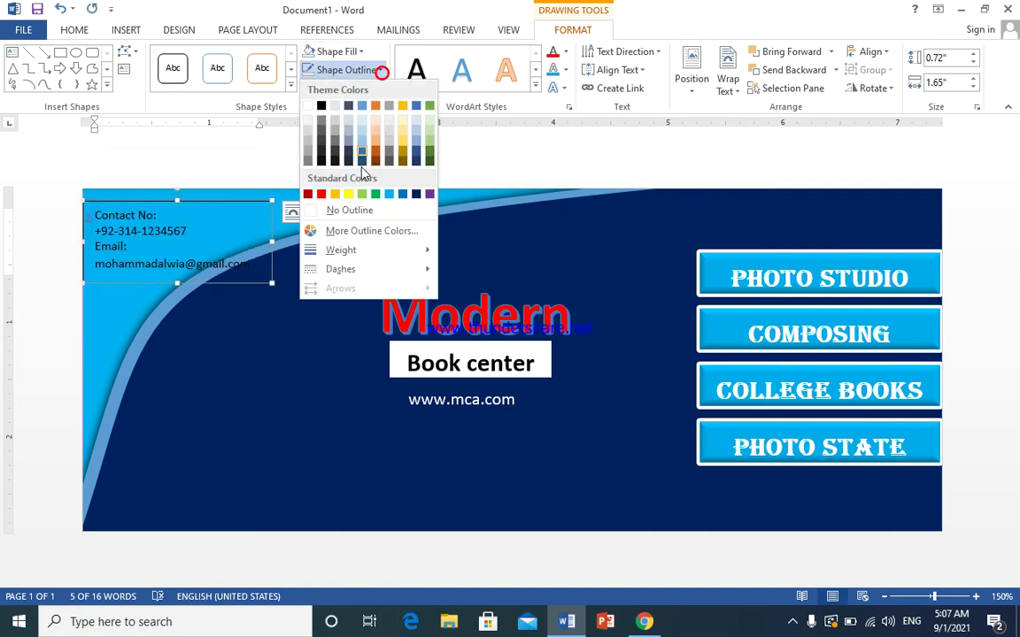
left_click(374, 210)
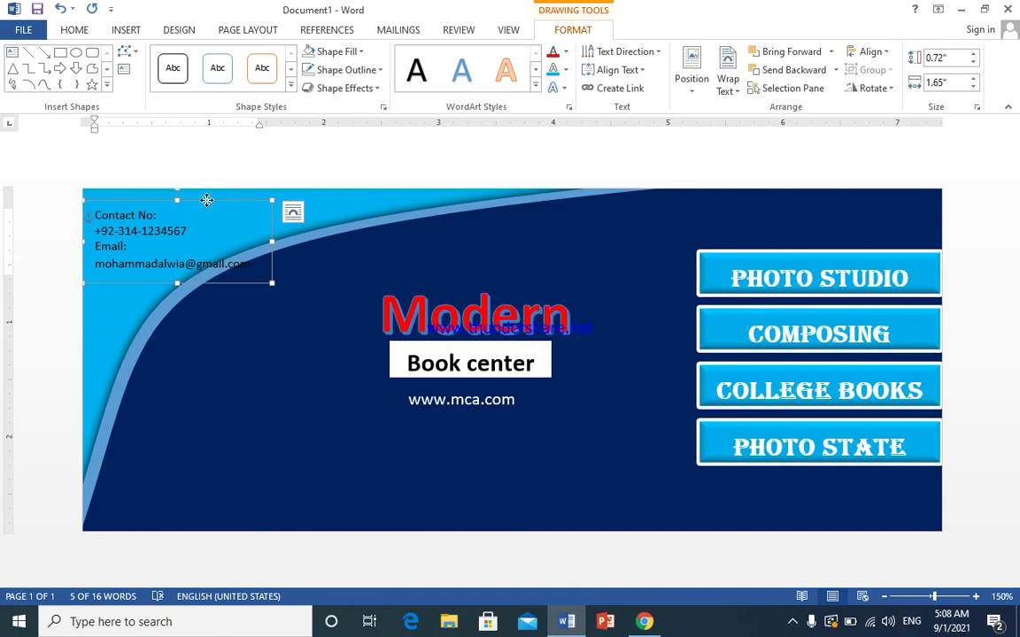
left_click_drag(206, 201, 206, 191)
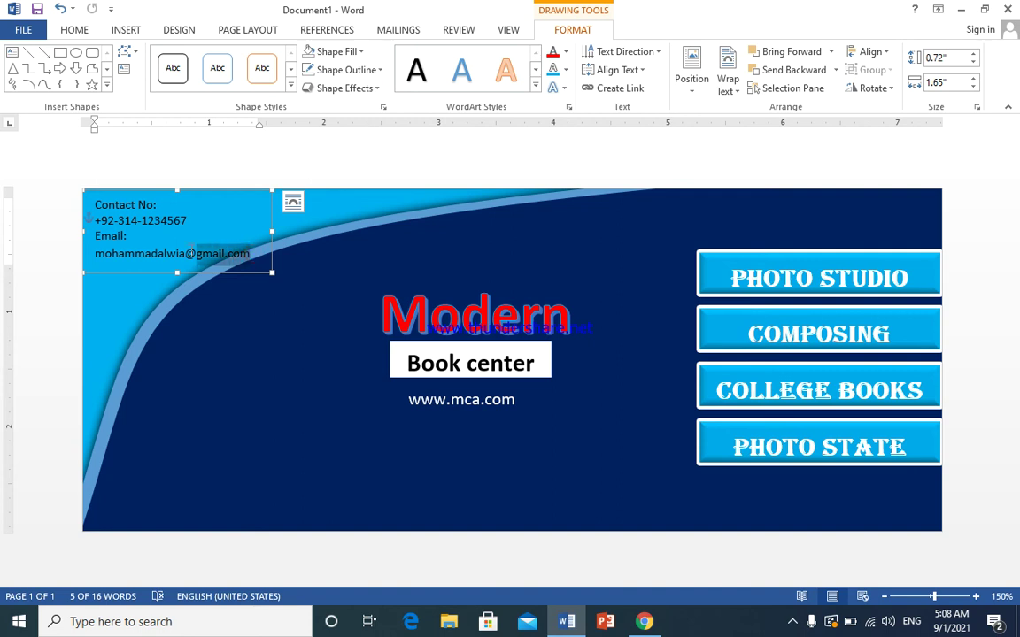
left_click_drag(252, 254, 95, 254)
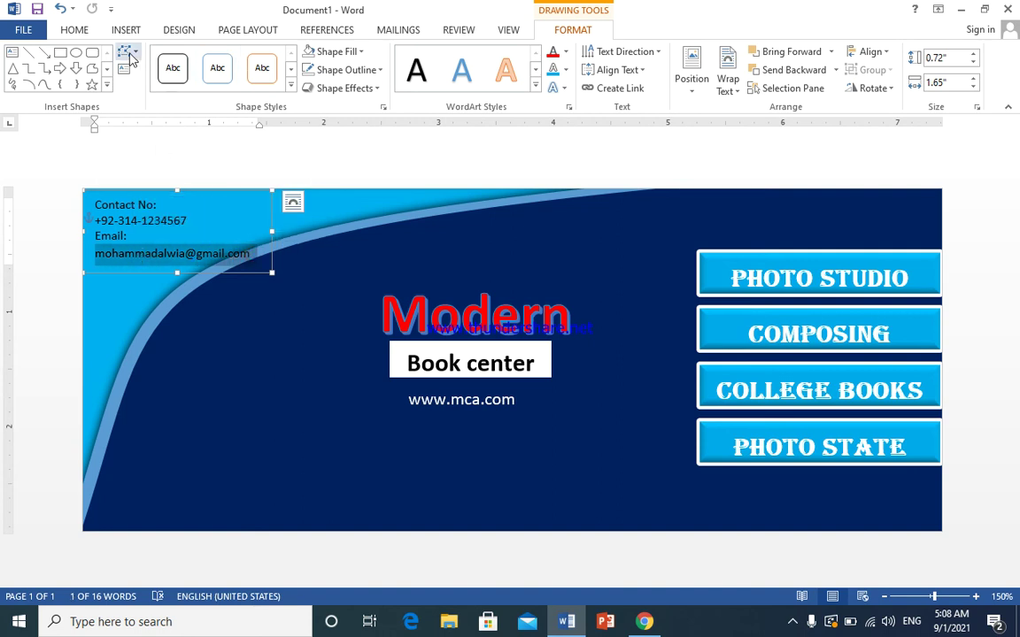
Step: Set the e-mail address line to 7 pt
left_click(78, 31)
left_click(267, 59)
left_click(266, 58)
left_click(267, 58)
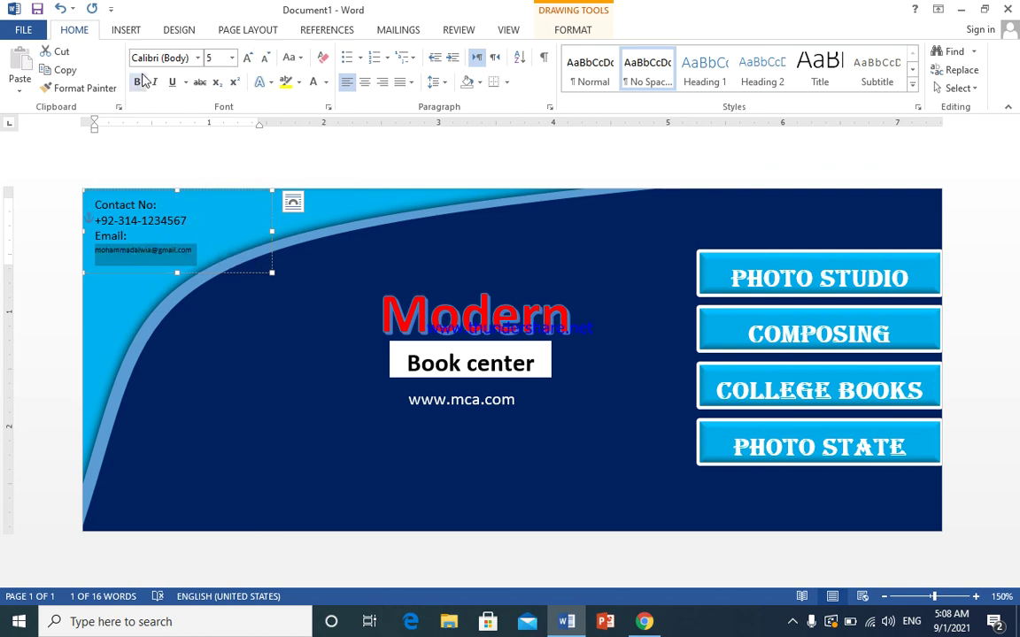
left_click(248, 59)
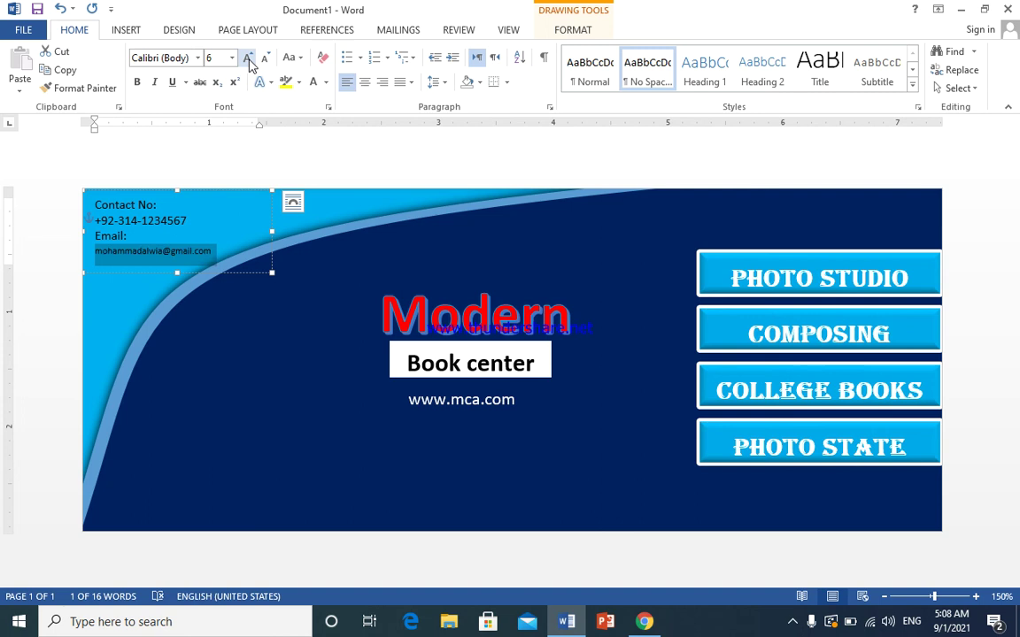
left_click(248, 59)
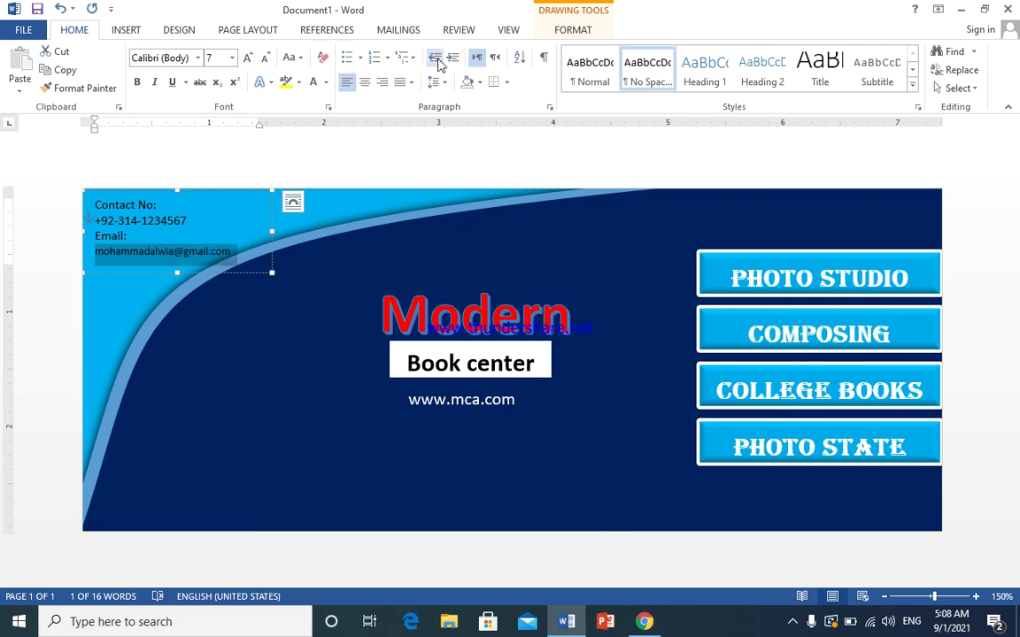
left_click(438, 60)
left_click(430, 60)
Step: Nudge the contact box slightly left and turn all its text white
key("Right")
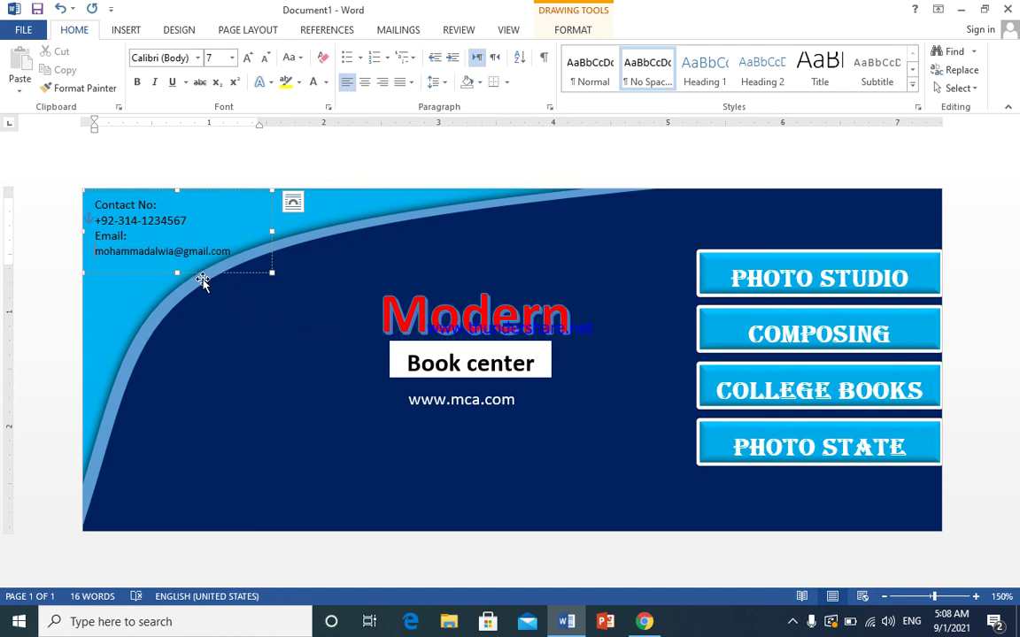
left_click(201, 273)
key("Left")
key("Left")
key("Left")
key("Left")
key("Left")
left_click_drag(235, 251, 122, 140)
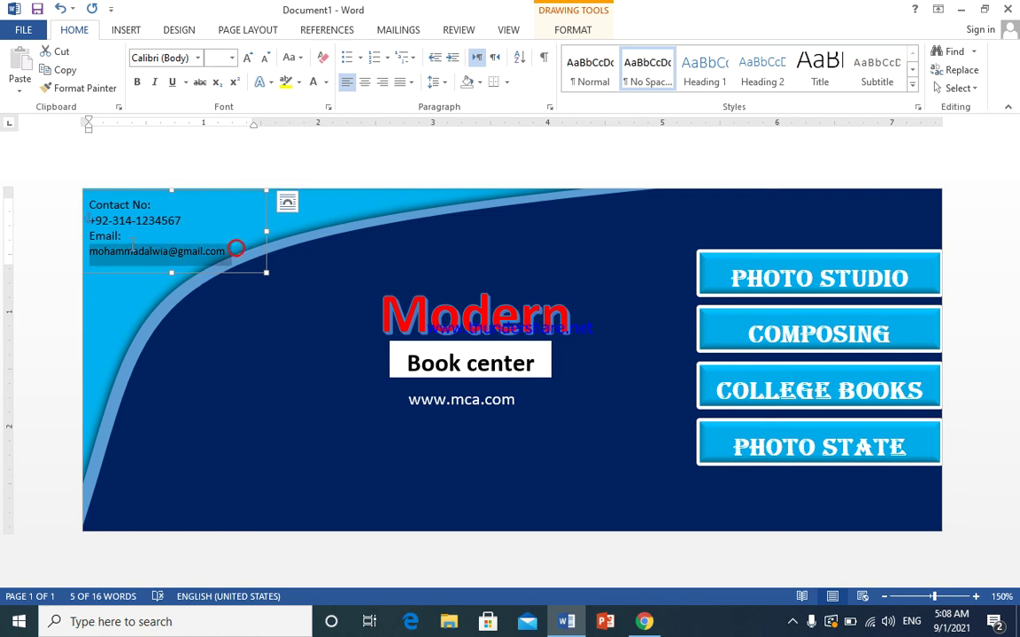
left_click(312, 82)
left_click(298, 336)
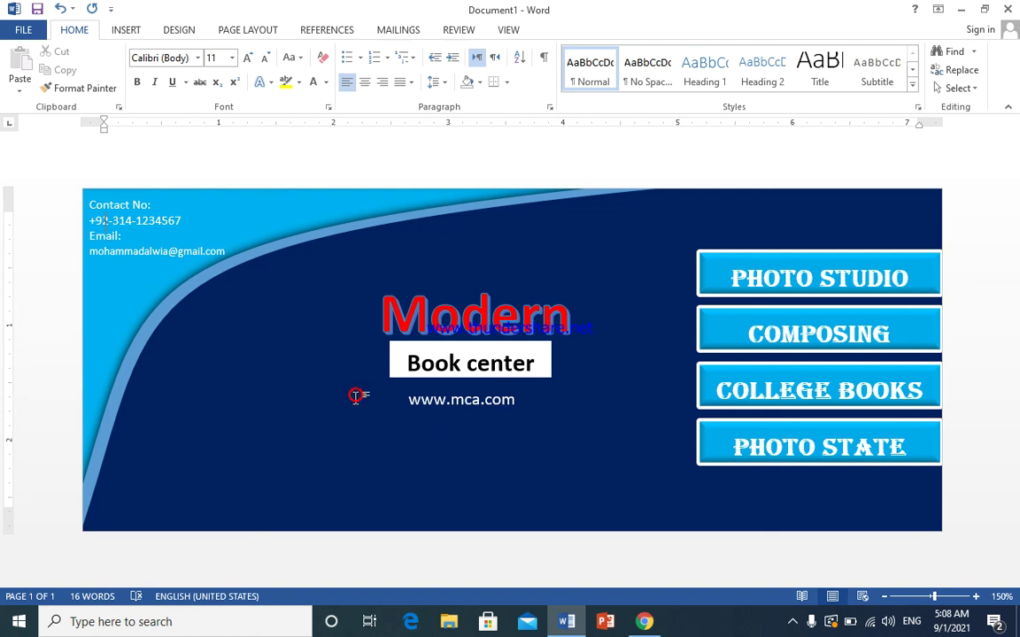
Step: Open the Insert Picture dialog and browse to D:\for design pic video audio\For Logo
left_click(130, 33)
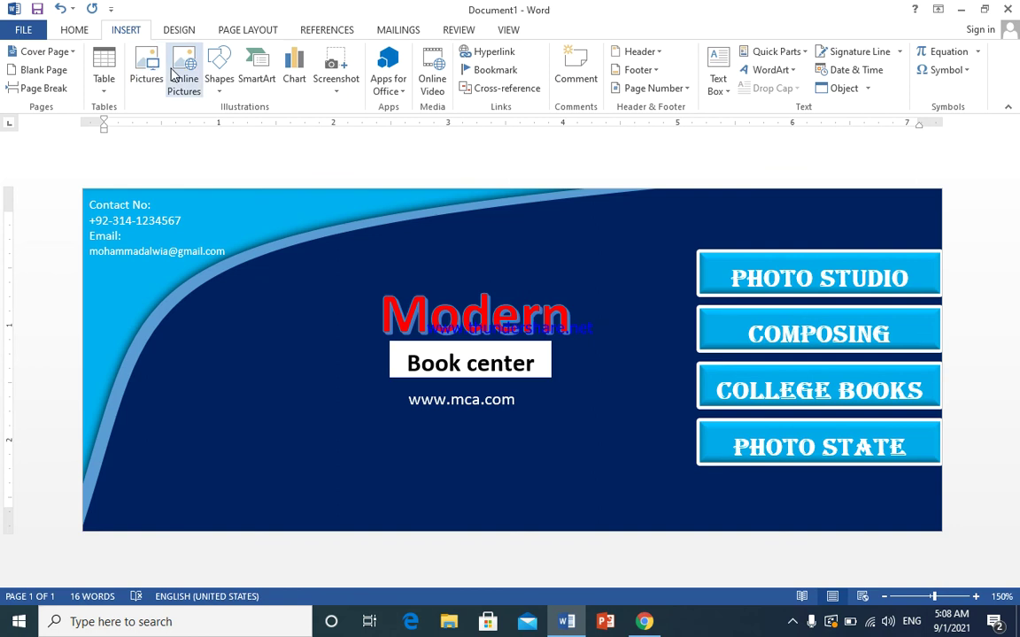
left_click(183, 71)
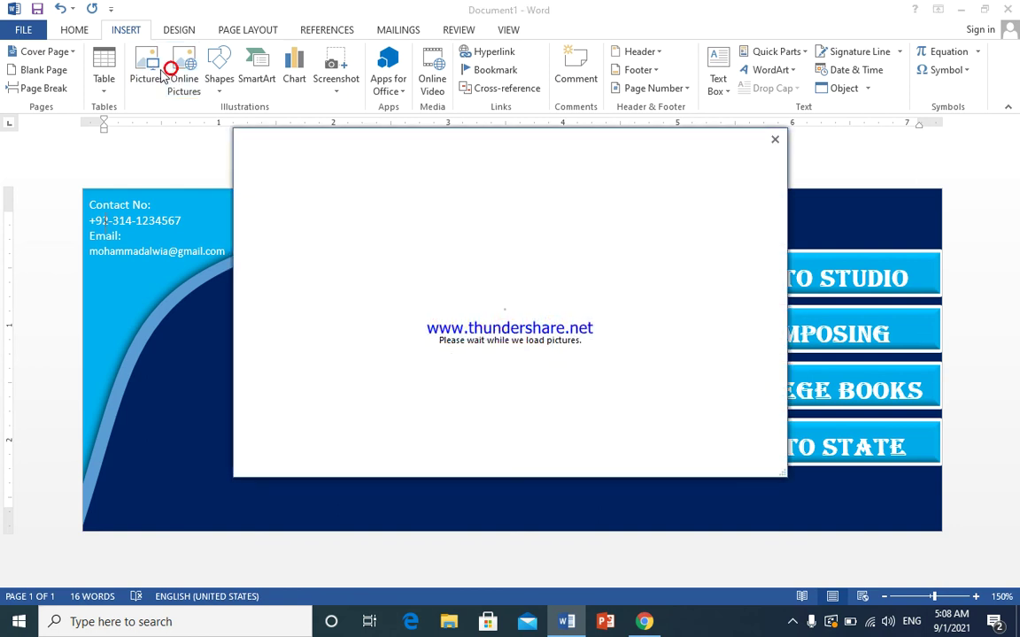
left_click(775, 141)
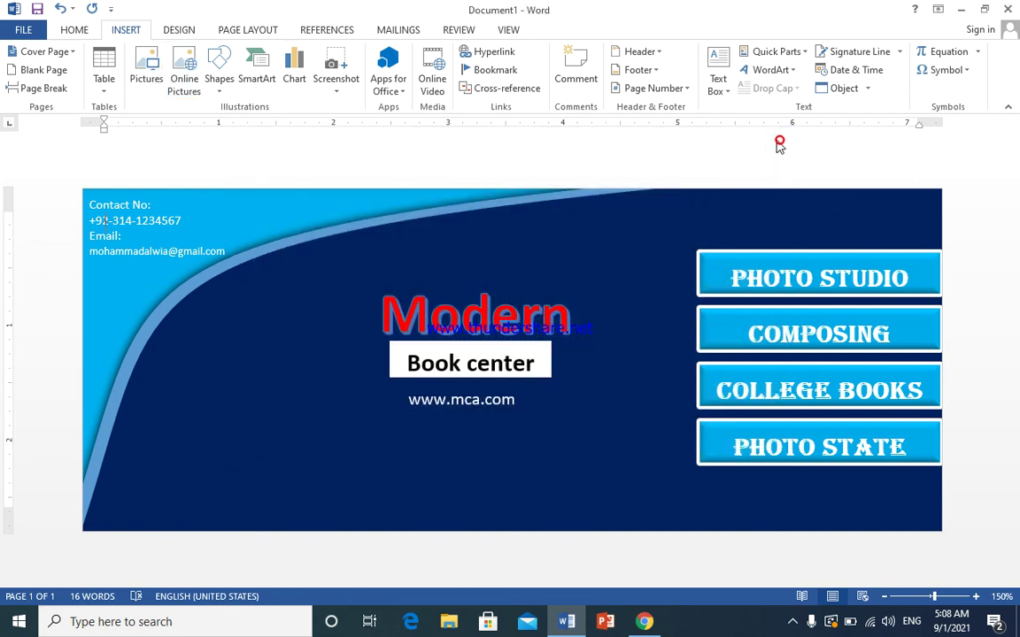
left_click(147, 82)
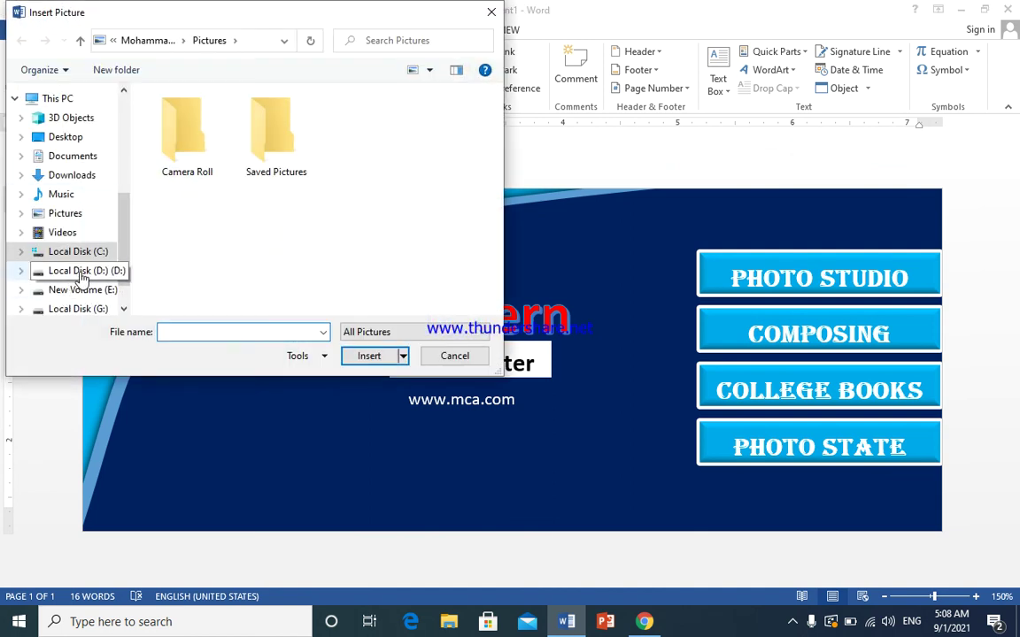
left_click(78, 270)
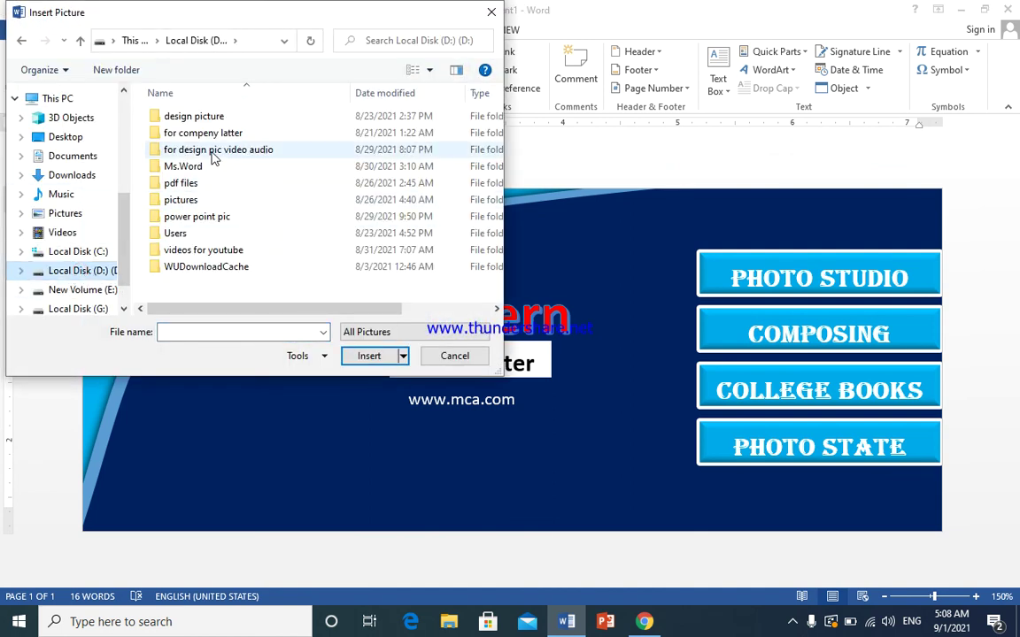
double_click(228, 151)
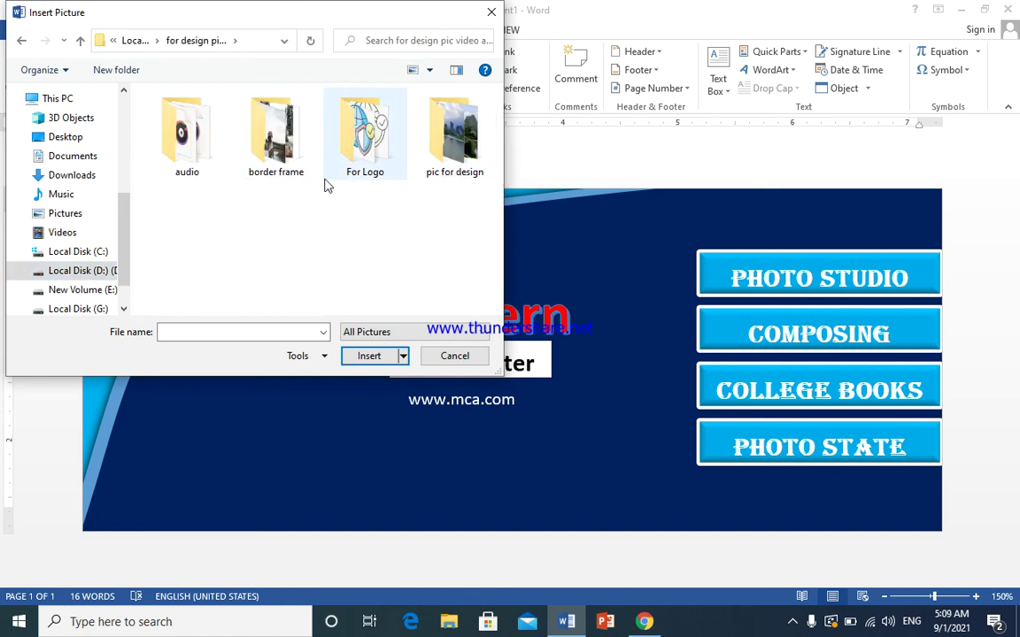
double_click(348, 164)
Step: Browse the For Logo thumbnails and select the 'books PIC' image
scroll(347, 210, "down", 3)
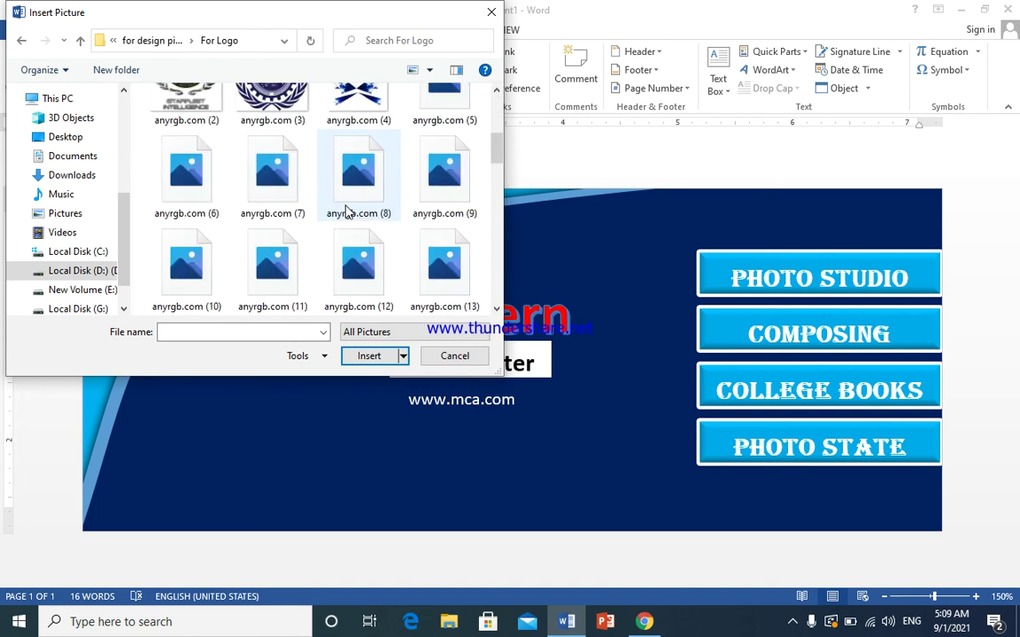
scroll(347, 210, "down", 2)
scroll(347, 211, "down", 2)
scroll(347, 210, "down", 2)
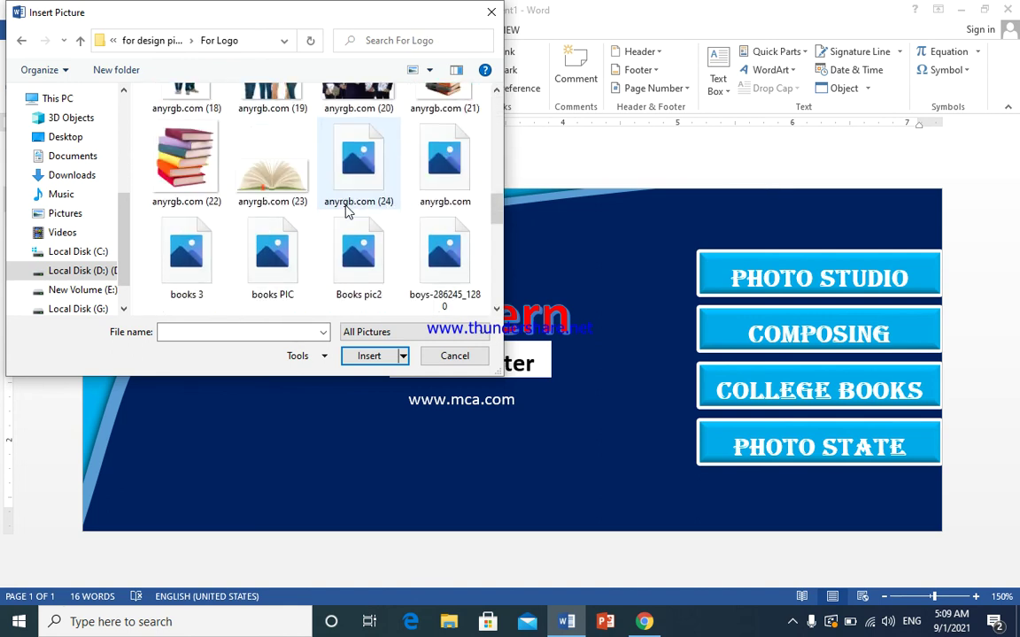
left_click(251, 246)
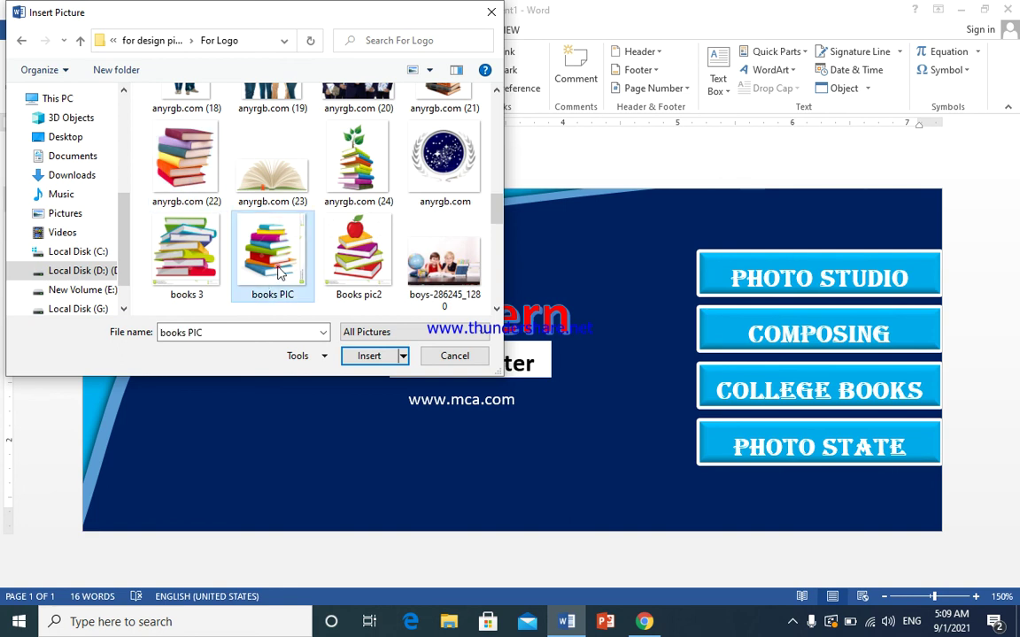
left_click(338, 271)
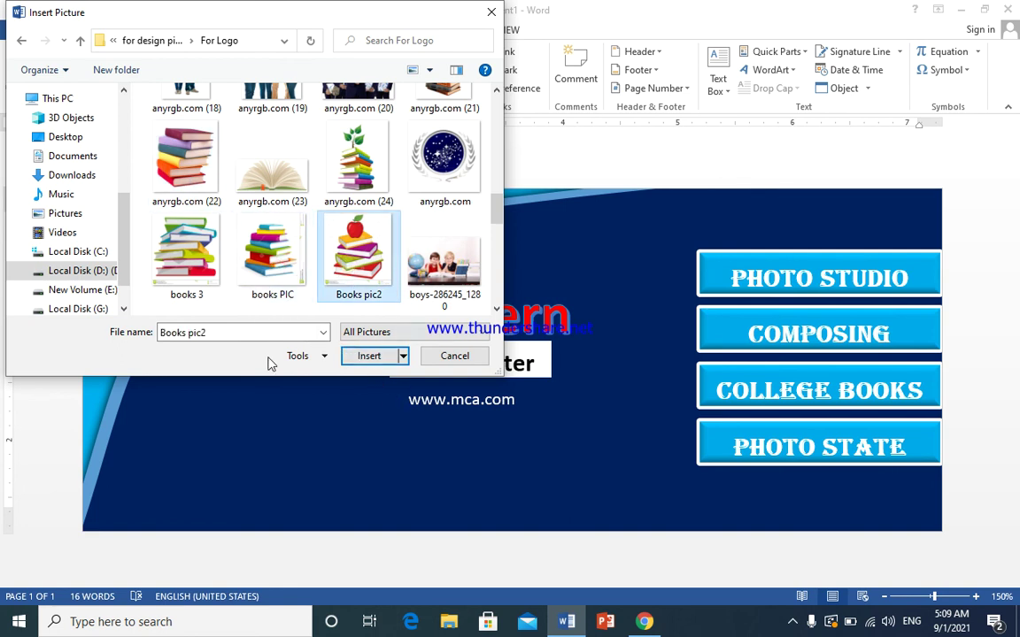
scroll(325, 305, "down", 5)
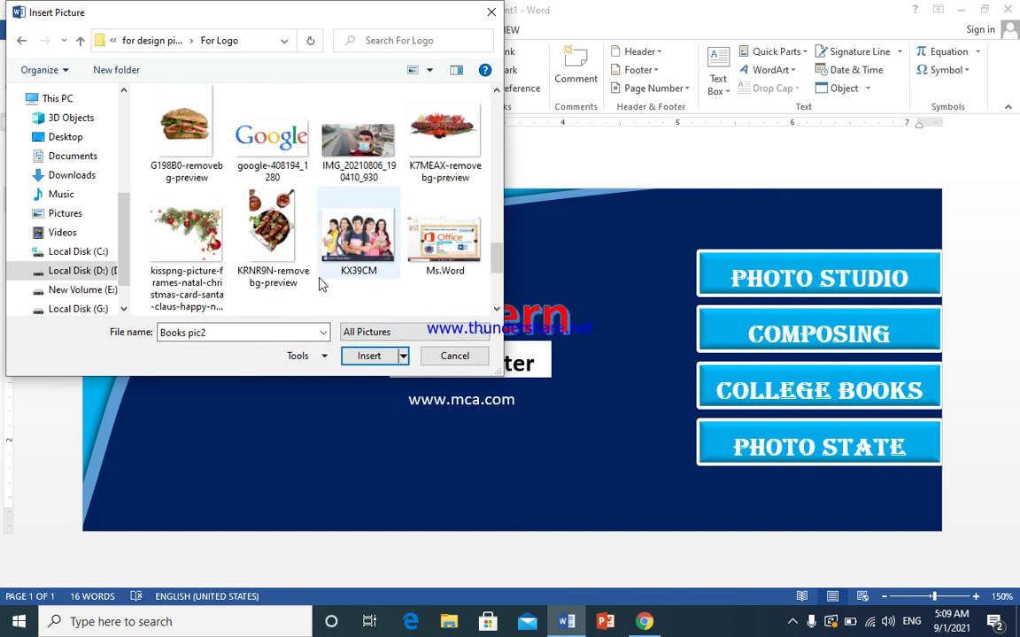
scroll(321, 284, "up", 4)
scroll(301, 257, "up", 3)
scroll(280, 219, "up", 2)
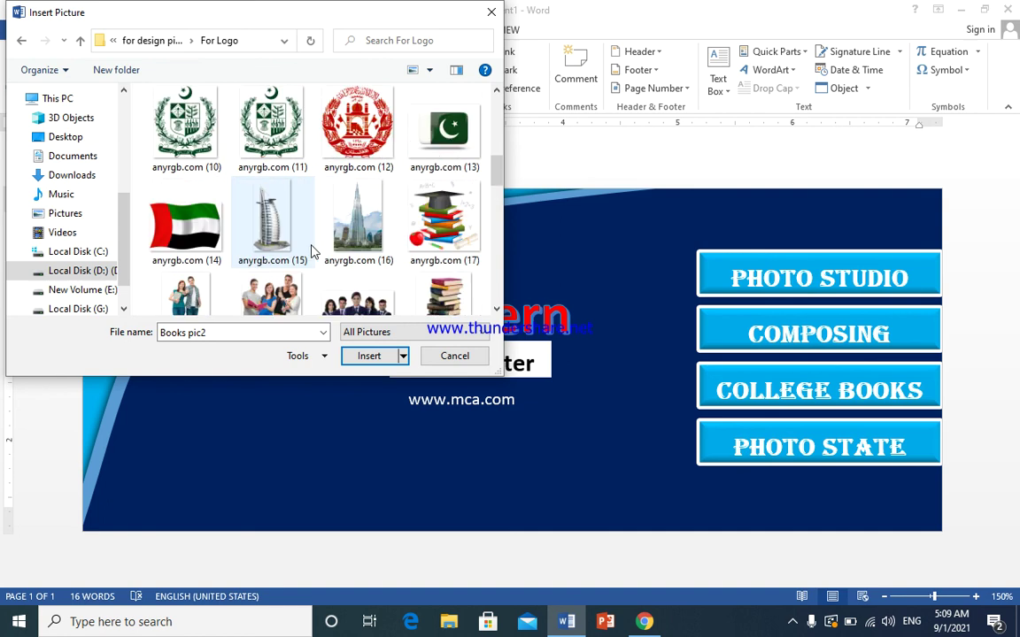
scroll(280, 220, "down", 1)
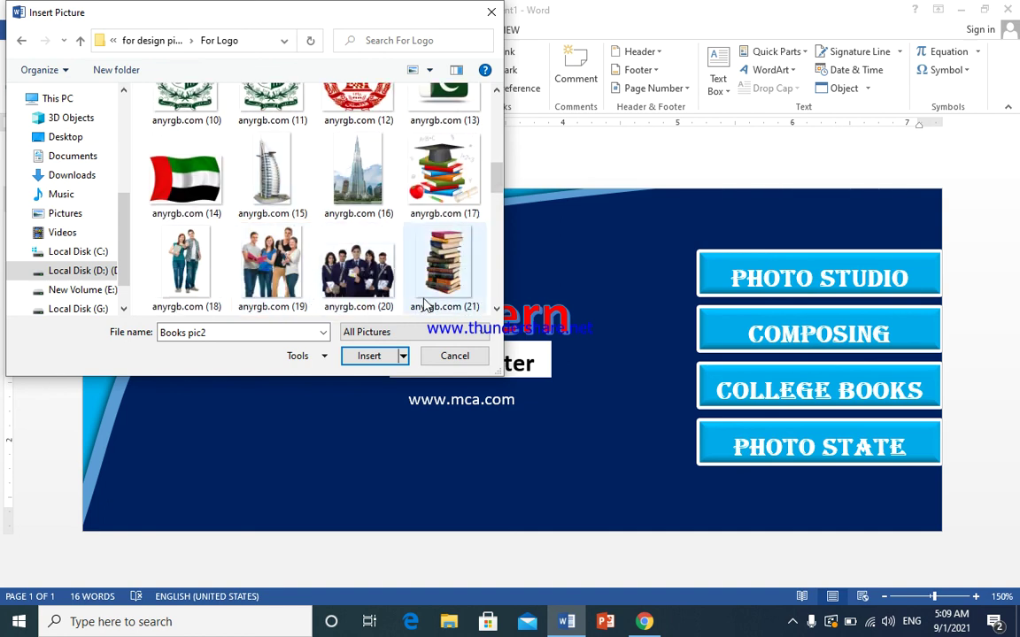
scroll(423, 303, "up", 2)
scroll(423, 302, "up", 3)
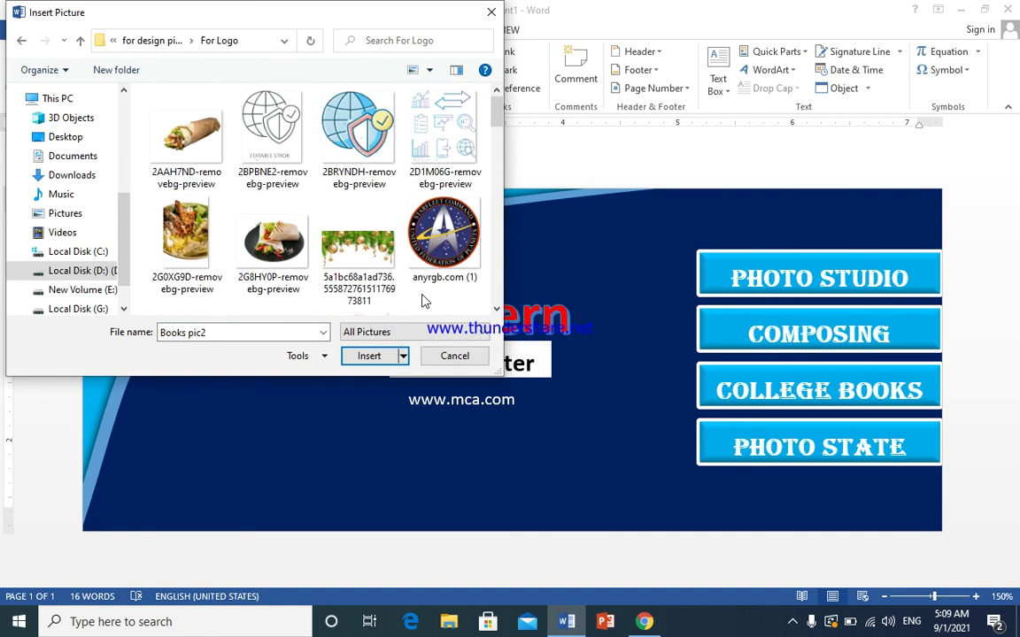
scroll(423, 302, "down", 2)
scroll(418, 298, "down", 4)
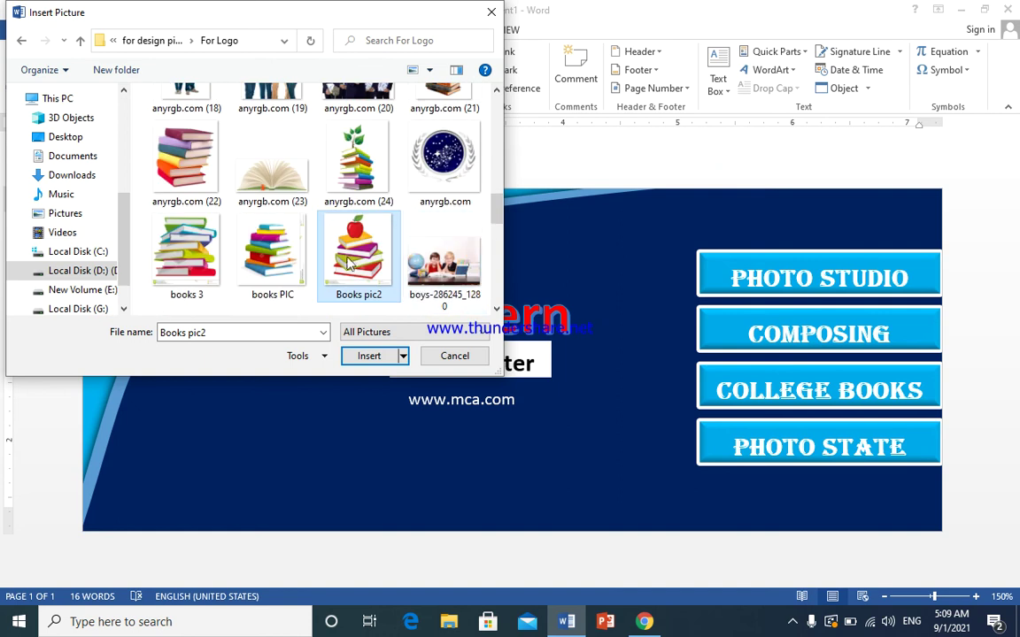
left_click(272, 253)
Step: Insert the books PIC image and set its wrapping to In Front of Text
left_click(387, 357)
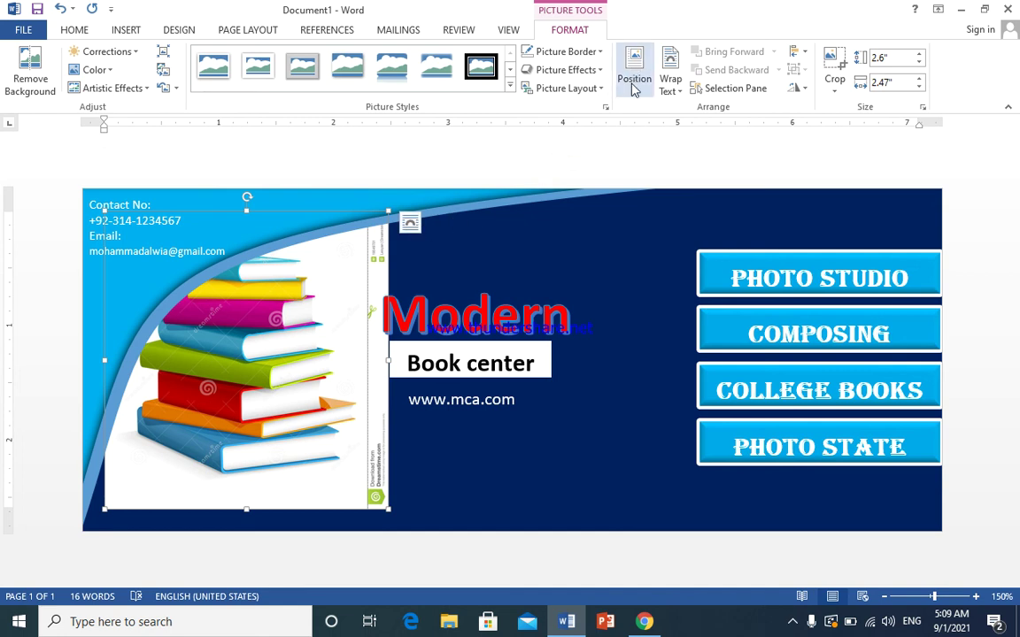
left_click(675, 92)
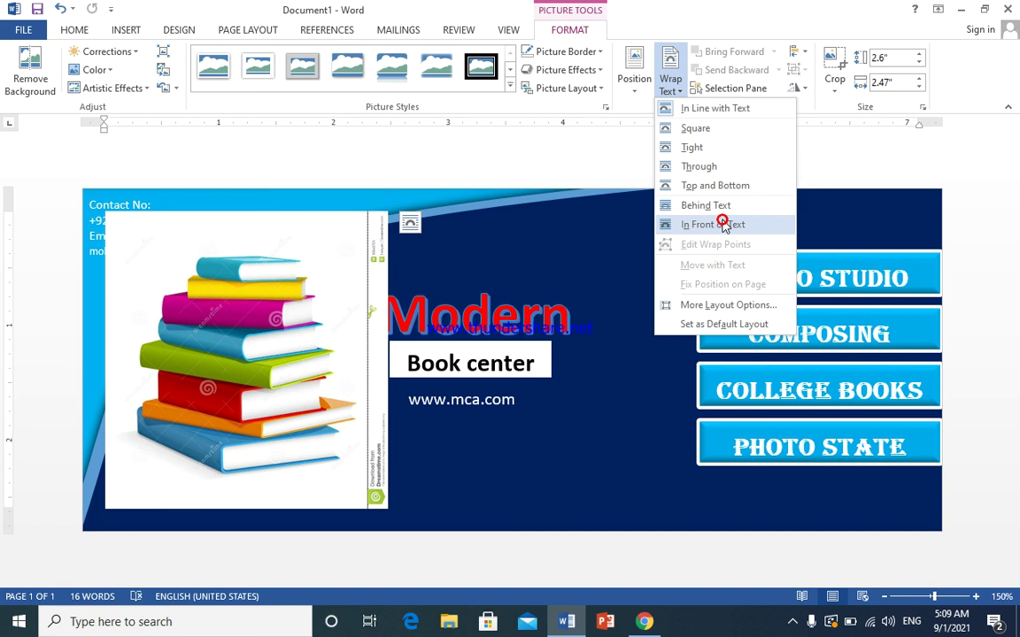
left_click(722, 225)
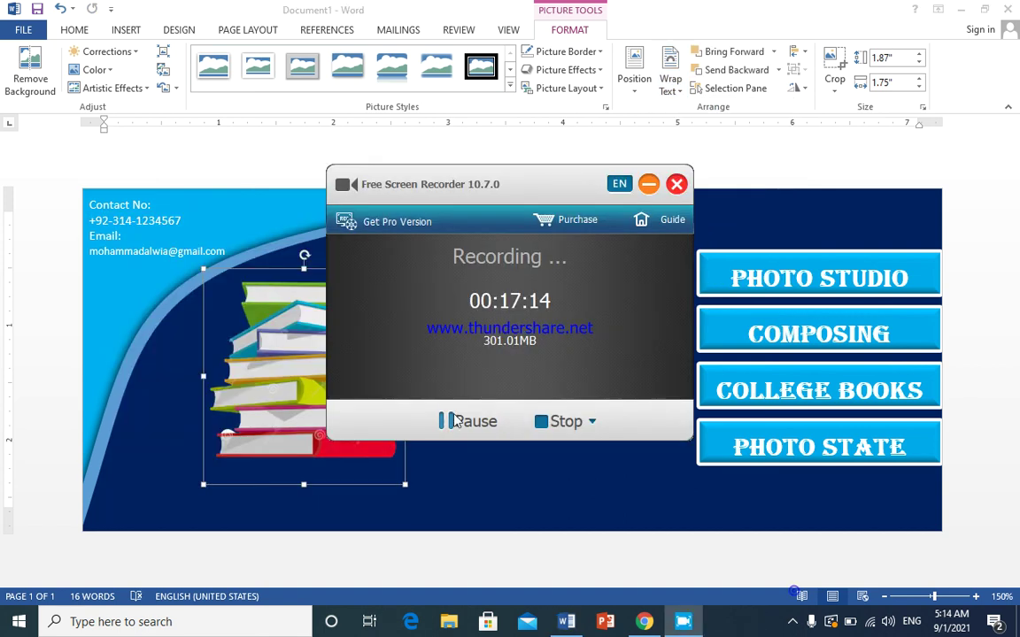
left_click(650, 184)
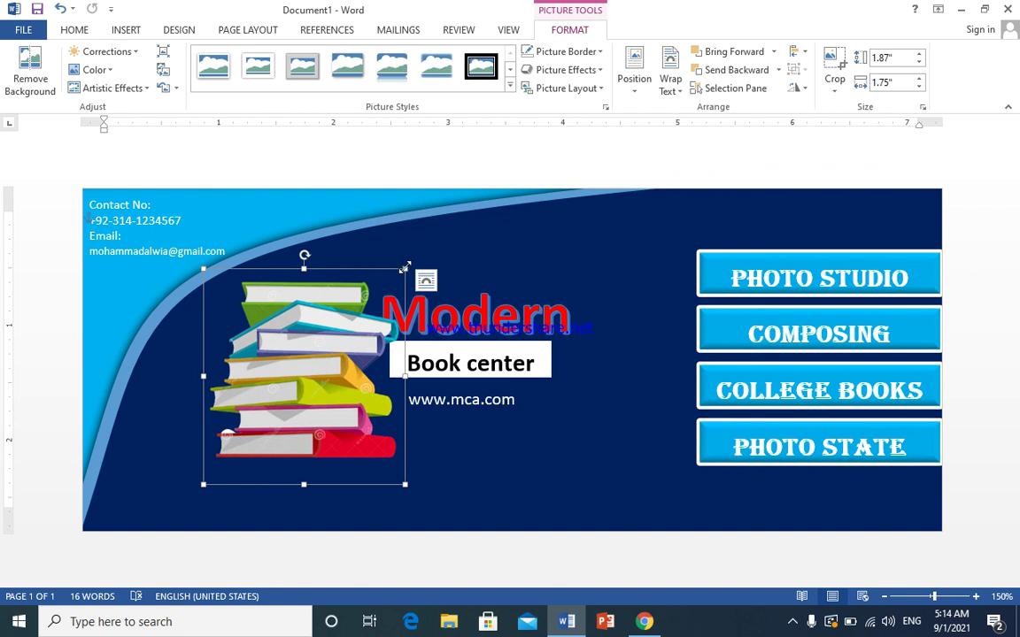
left_click_drag(404, 266, 296, 386)
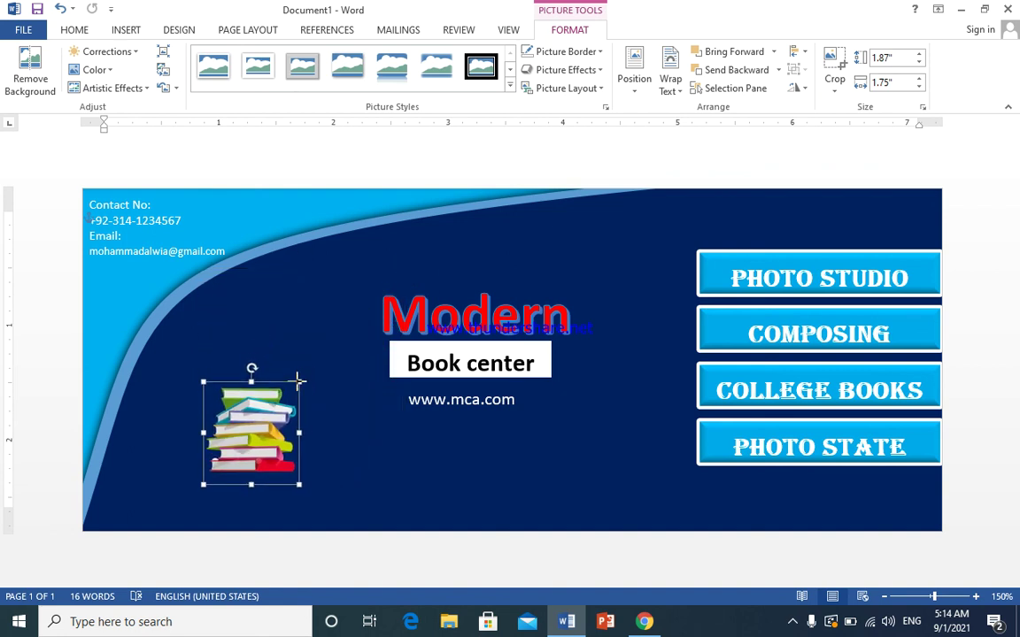
left_click_drag(275, 395, 458, 410)
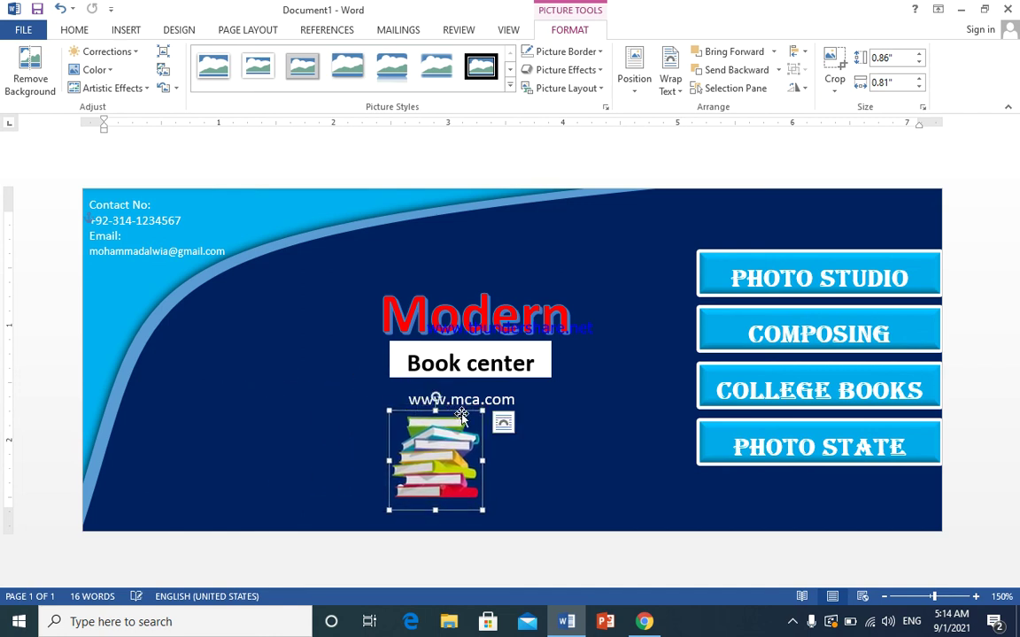
left_click_drag(461, 412, 462, 412)
left_click_drag(391, 459, 396, 459)
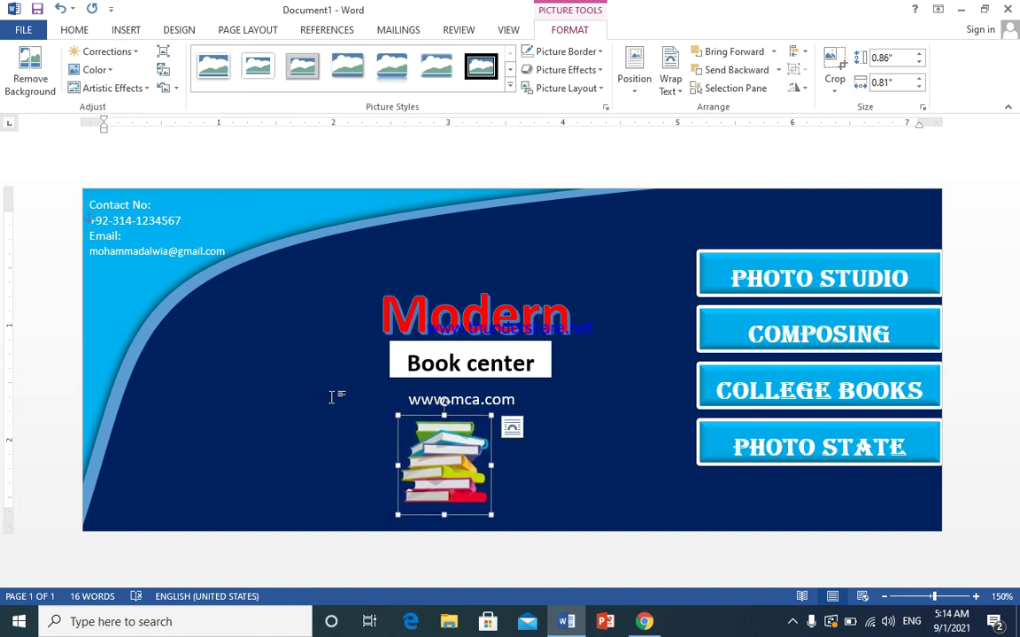
key("Right")
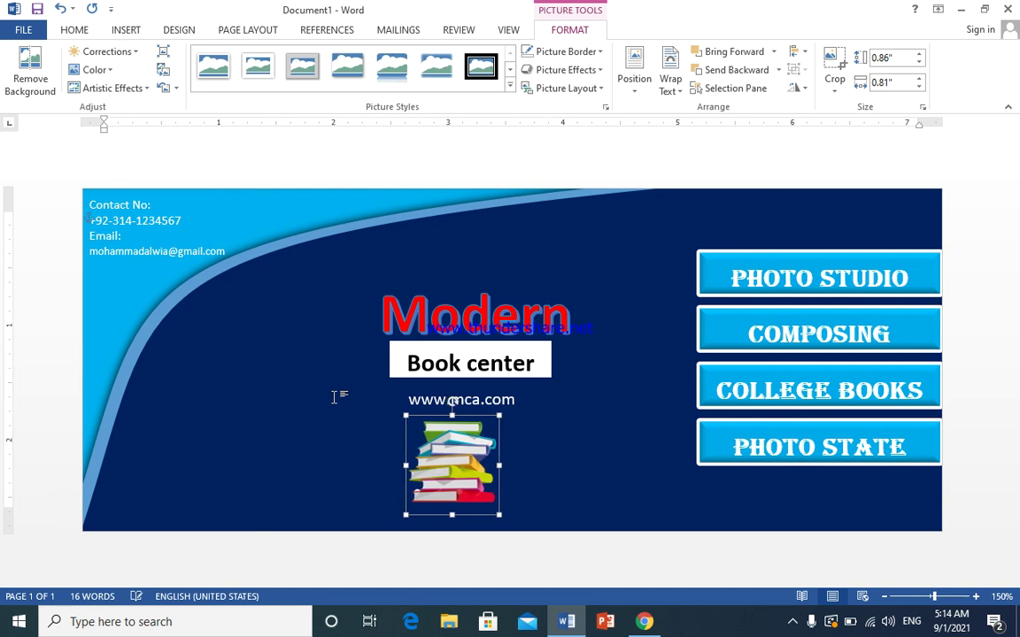
key("Down")
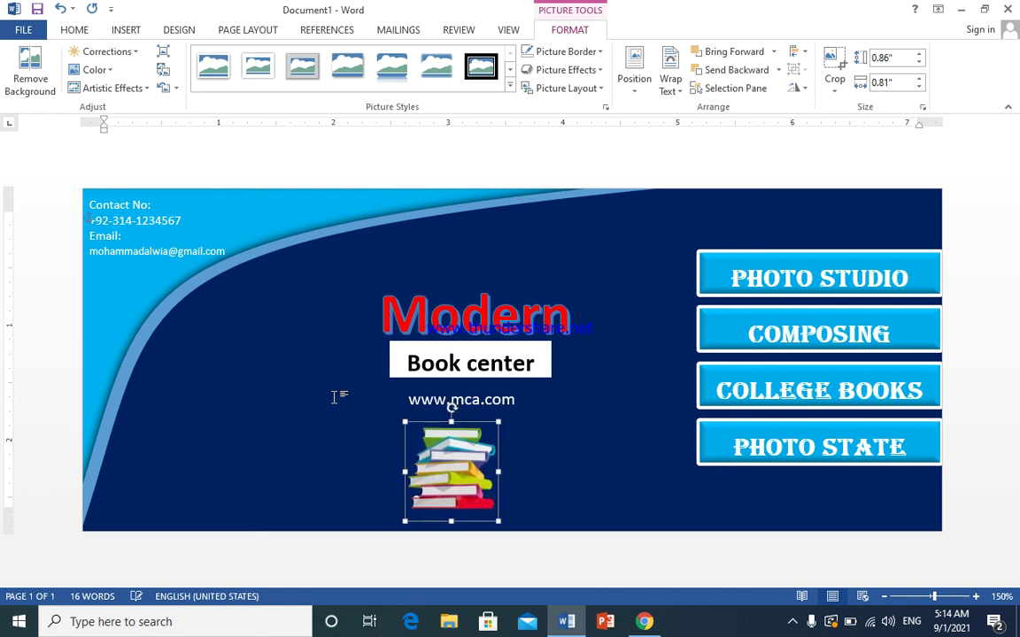
left_click(342, 312)
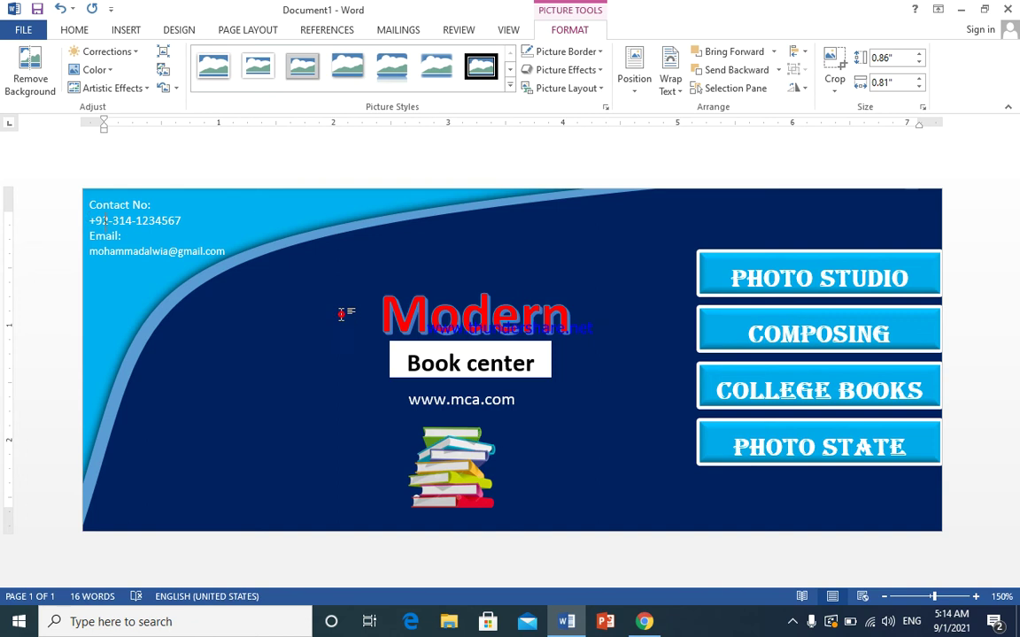
Step: Insert the KX39CM-removebg-preview students photo from Downloads, wrapped in front of text
left_click(126, 30)
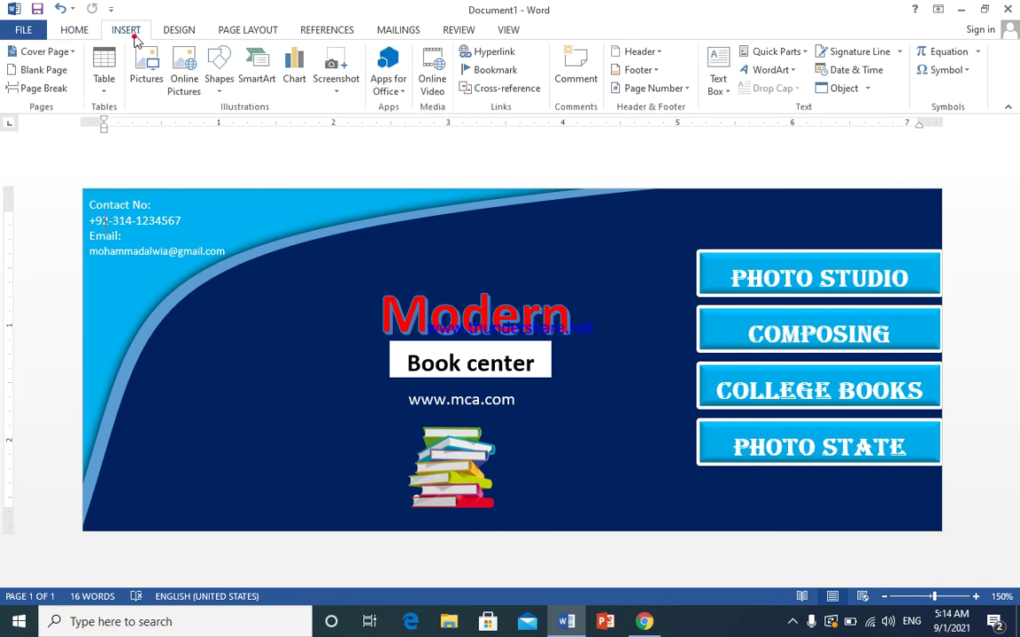
left_click(160, 80)
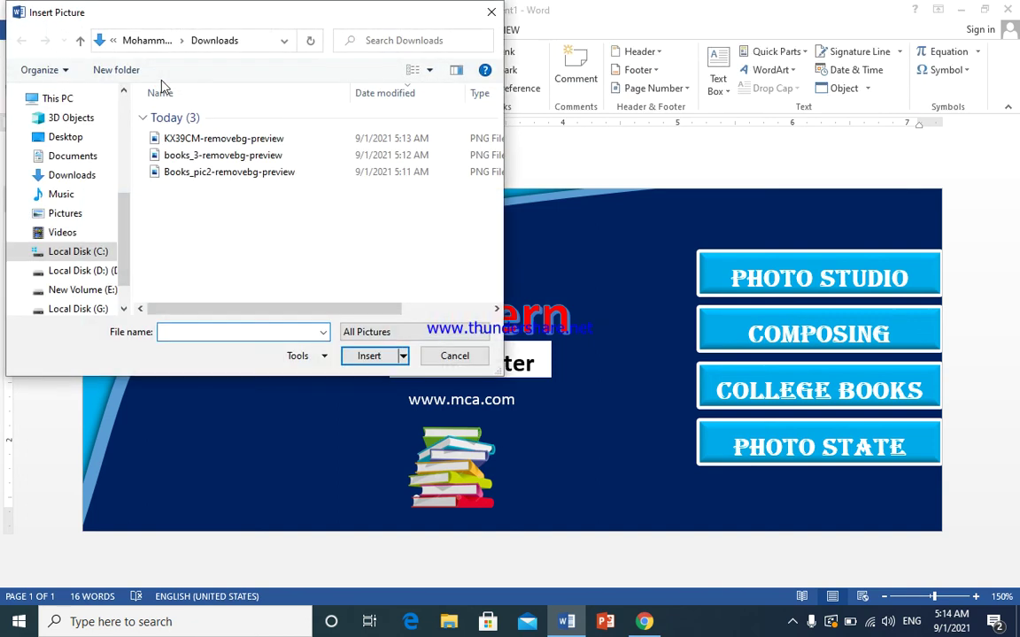
left_click(94, 180)
left_click(239, 124)
left_click(352, 357)
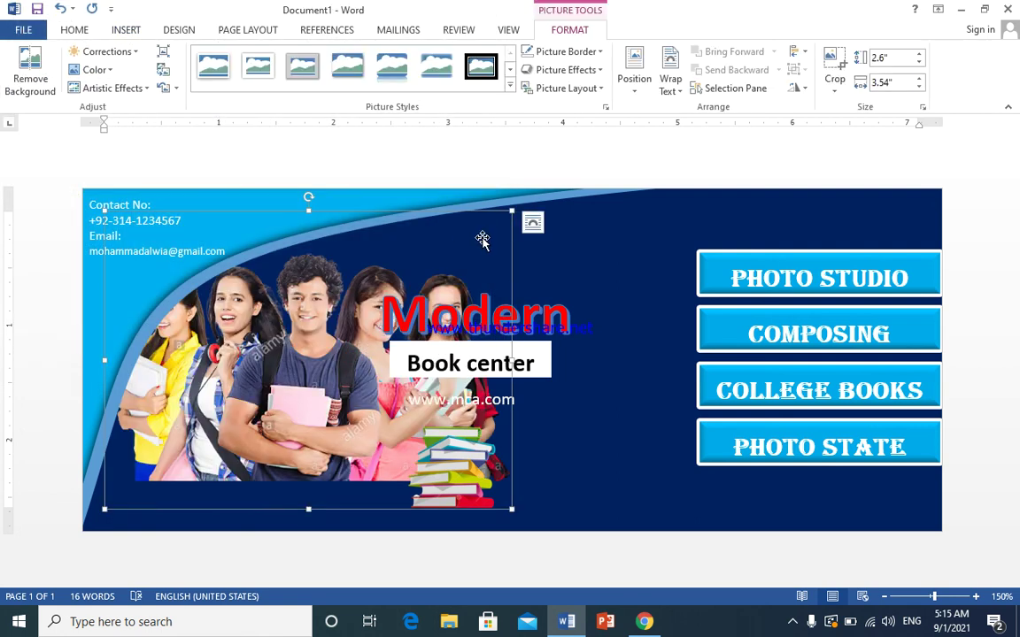
left_click(678, 92)
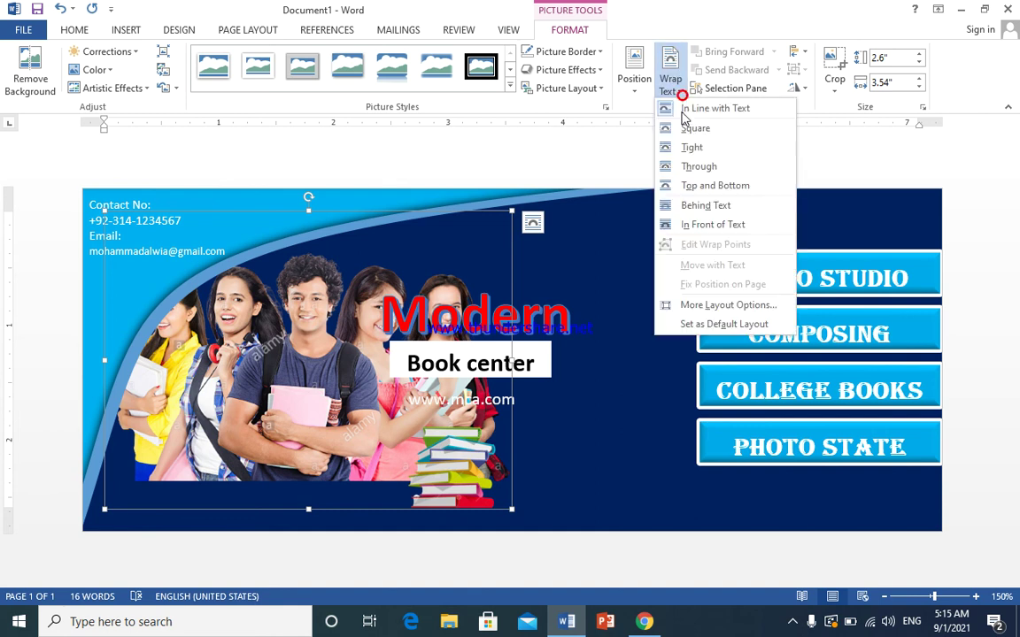
left_click(699, 225)
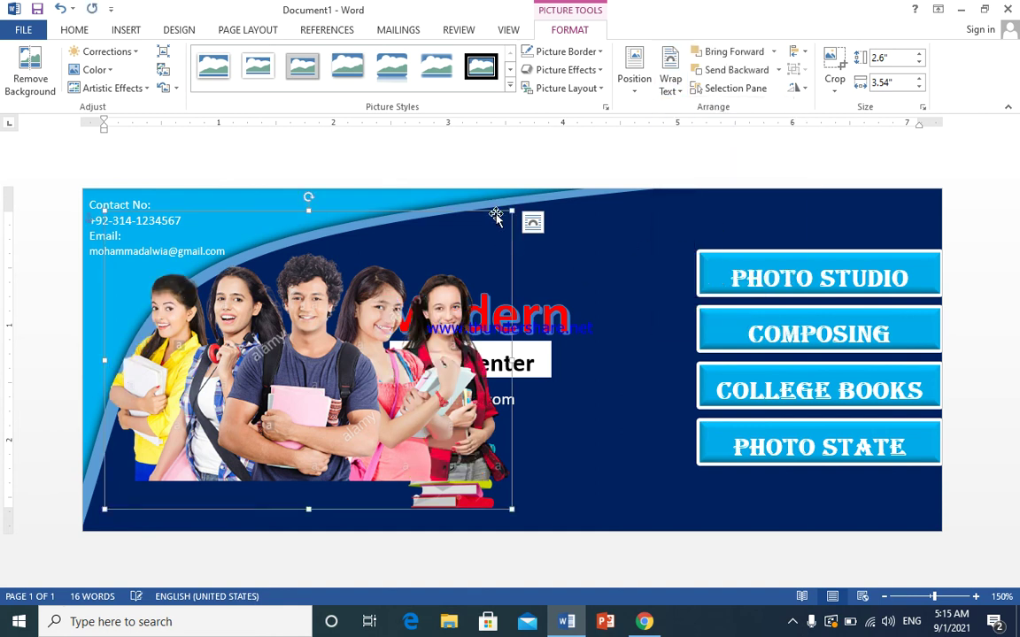
Step: Shrink the students photo to about 1.83 by 2.49 inches and nudge it into the bottom-left corner
mouse_move(513, 210)
left_mouse_down()
mouse_move(332, 344)
mouse_move(336, 370)
mouse_move(420, 300)
left_mouse_up()
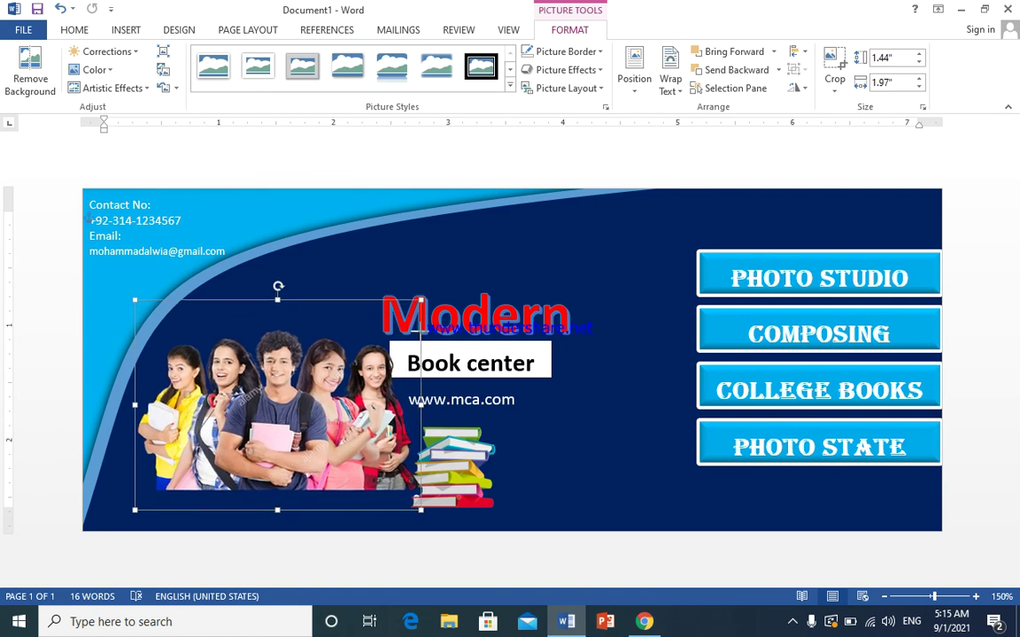
left_click_drag(422, 329, 409, 329)
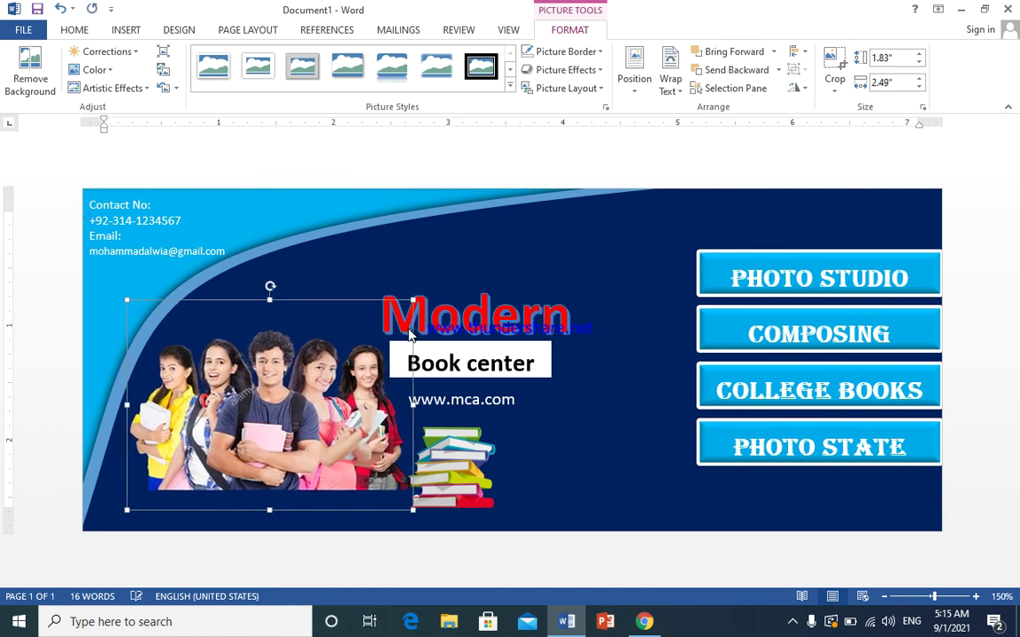
key("Down")
key("Down")
key("Down")
key("Down")
key("Down")
key("Down")
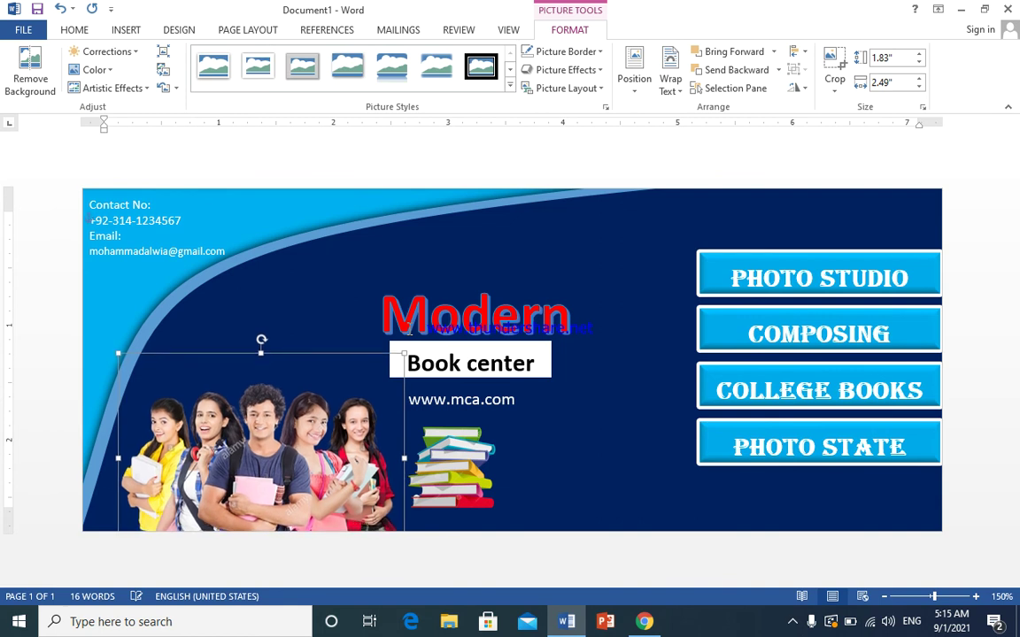
key("Up")
key("Up")
key("Up")
key("Left")
key("Left")
key("Down")
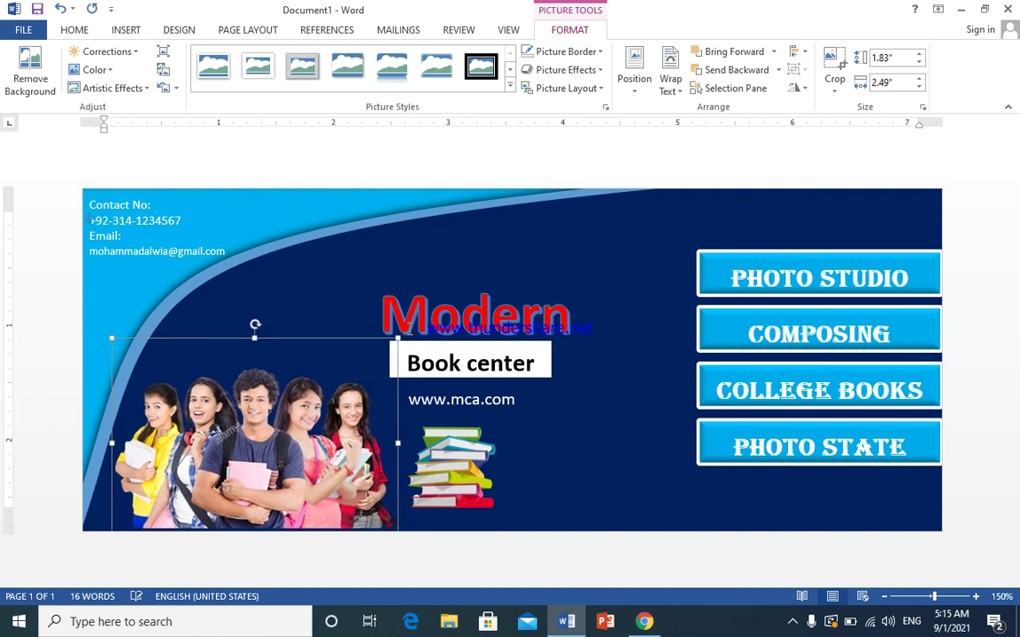
key("Right")
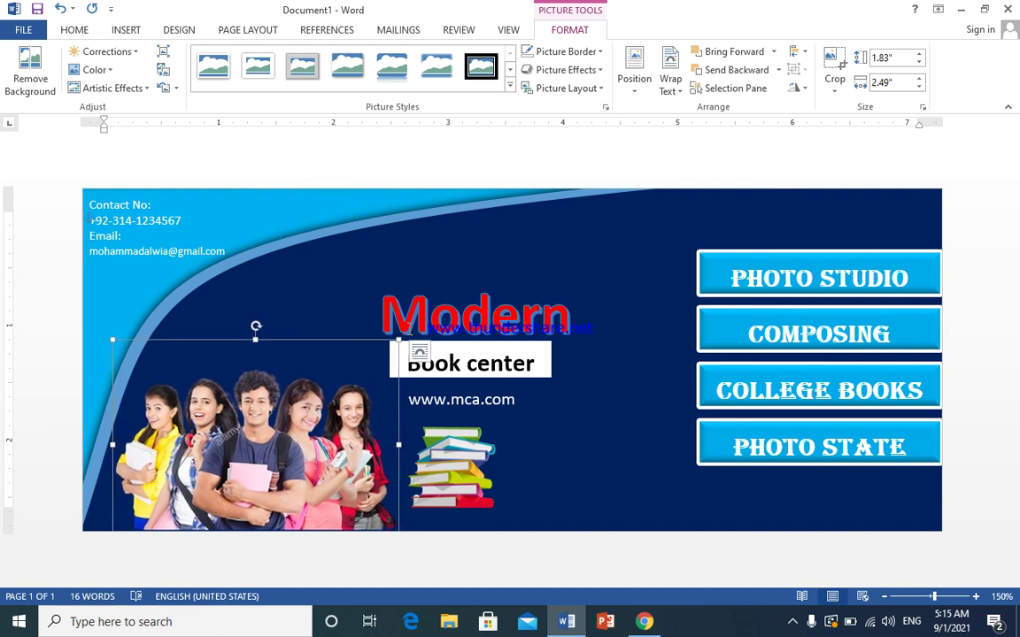
key("Down")
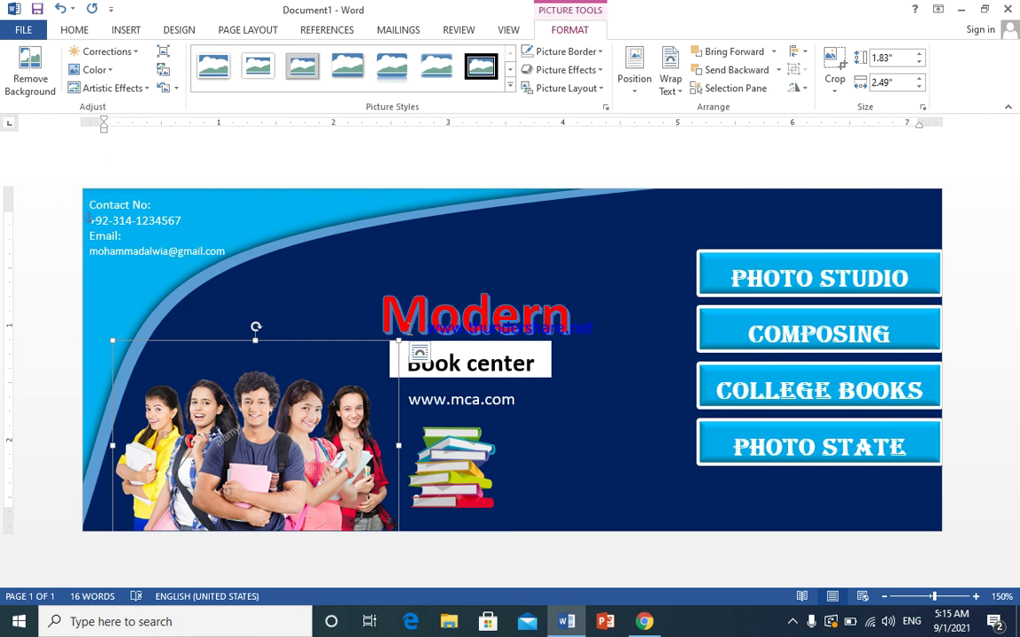
key("Up")
left_click(591, 274)
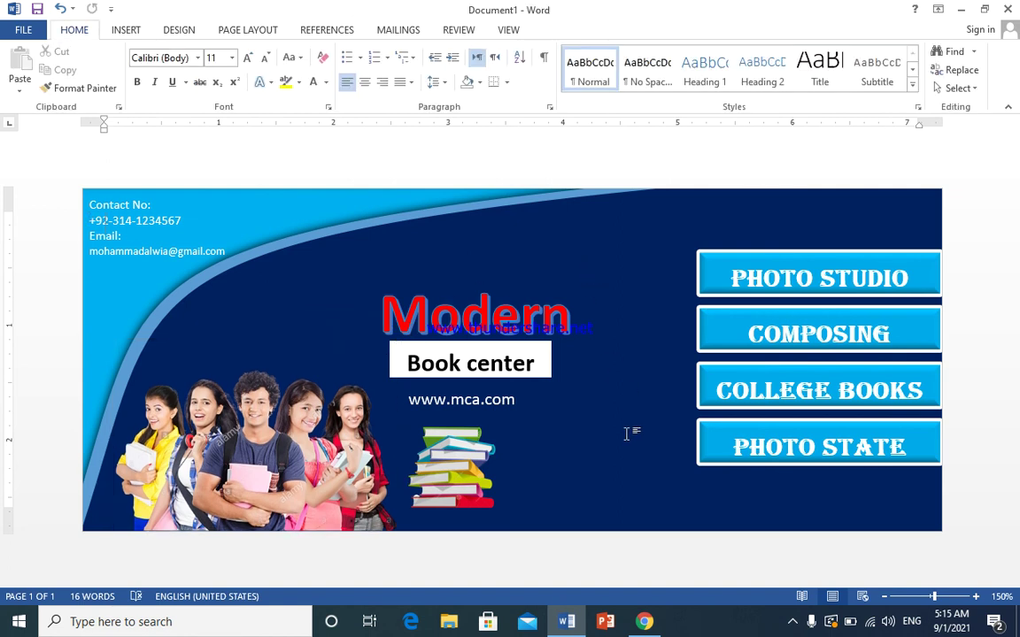